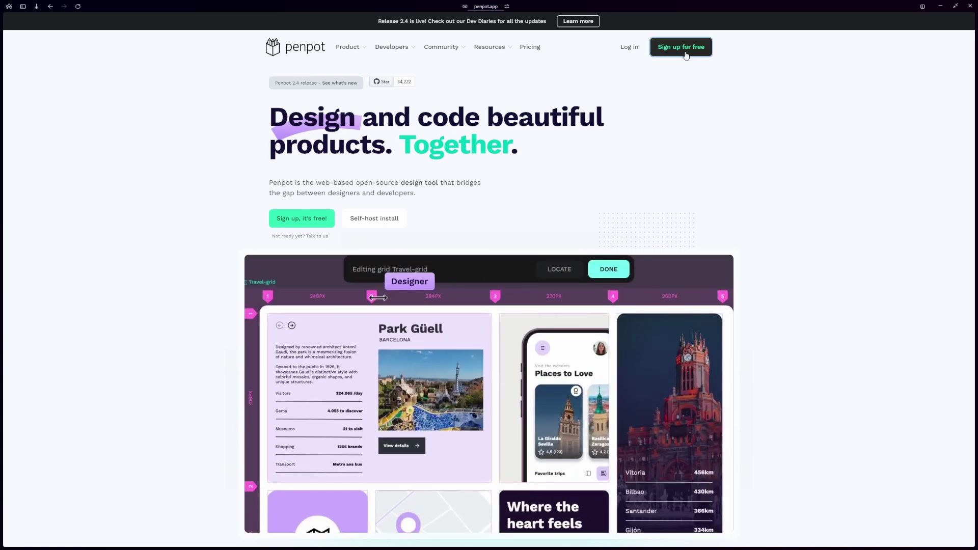
Step: Sign up for a Penpot account with Google, accepting the terms and privacy policy
click(683, 47)
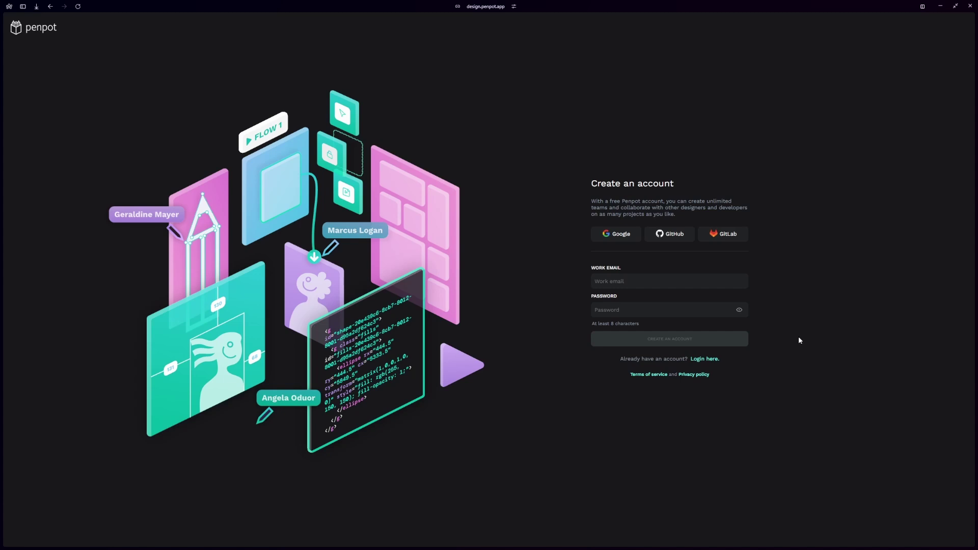
click(618, 237)
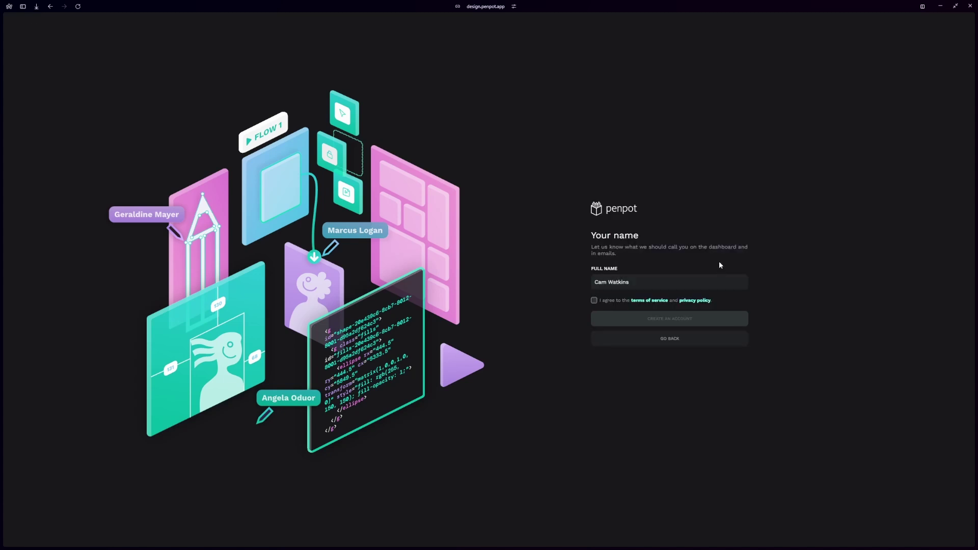
click(594, 301)
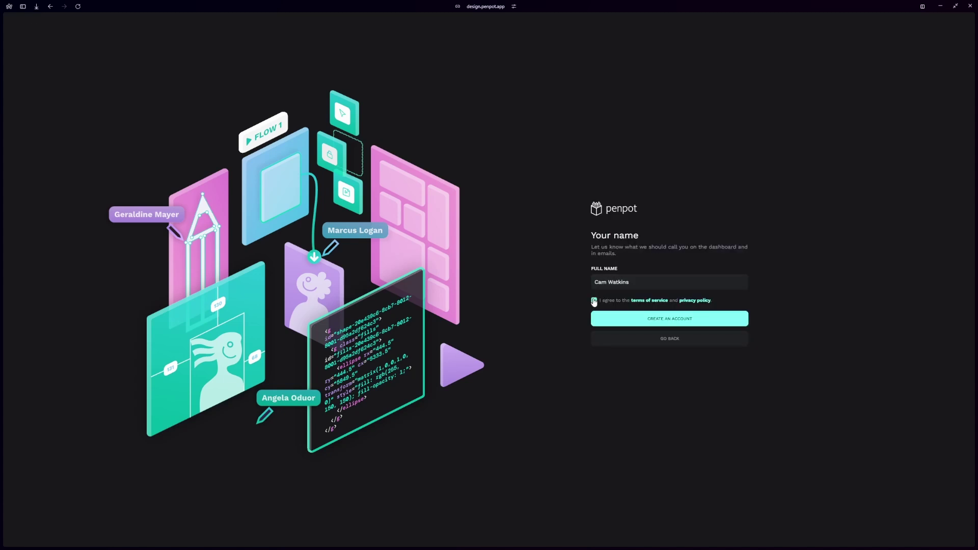
click(670, 319)
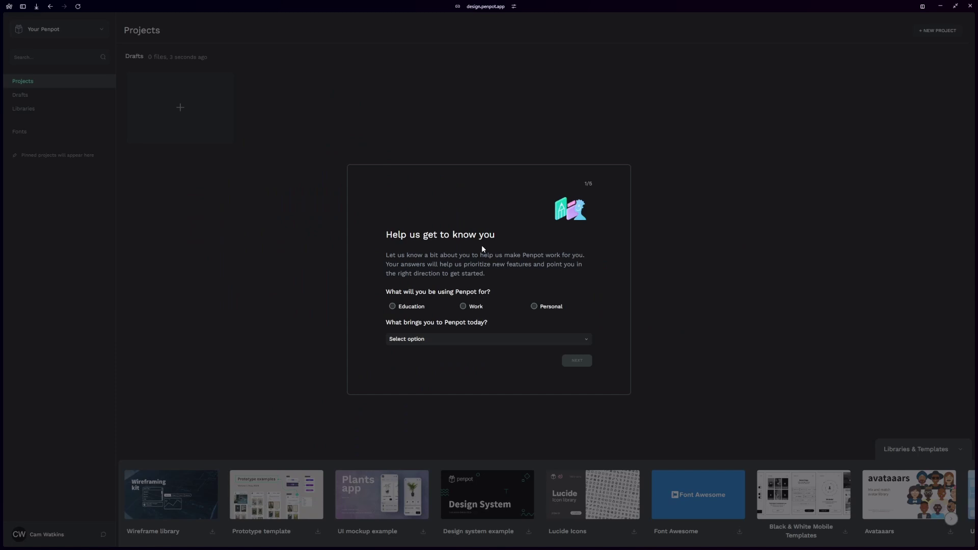
Step: Answer the onboarding survey, choosing 'Just exploring' as the reason
click(583, 341)
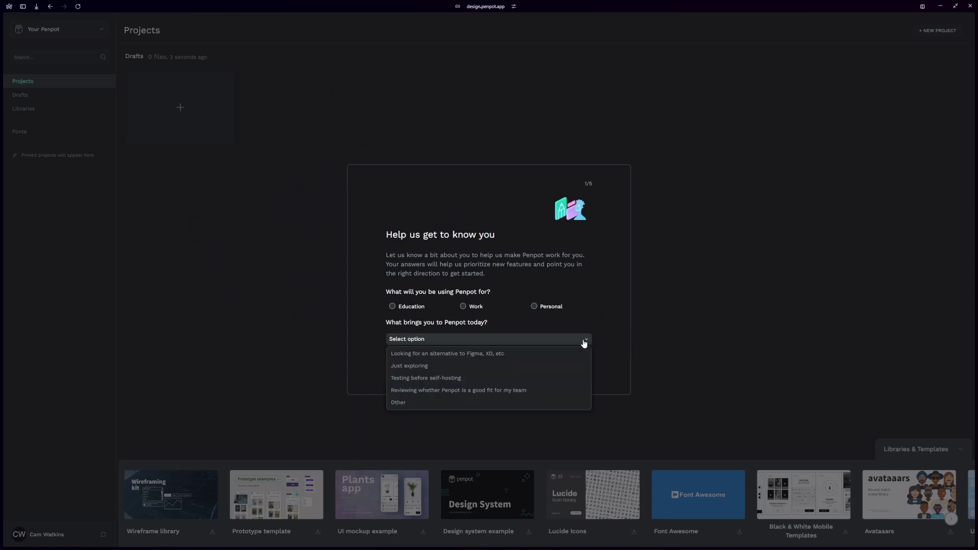
click(505, 366)
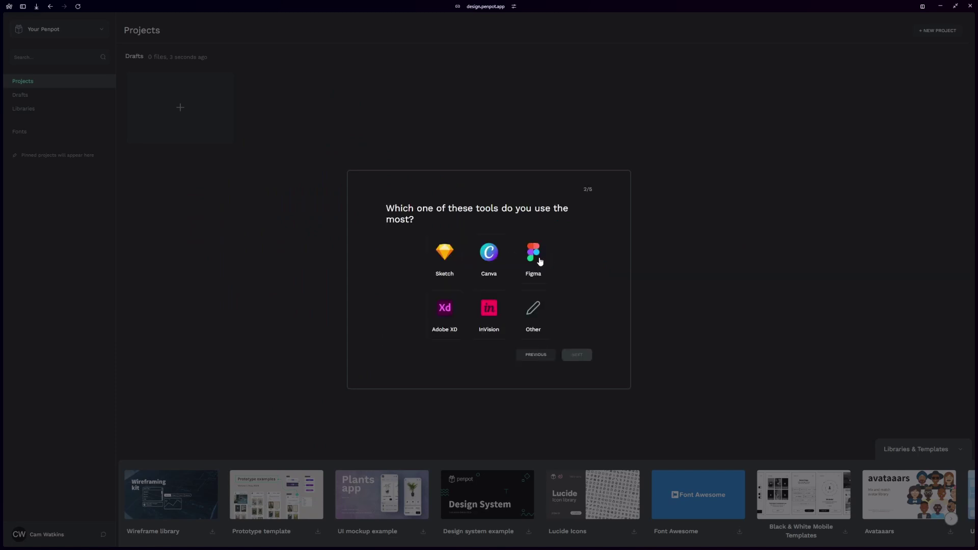
click(534, 254)
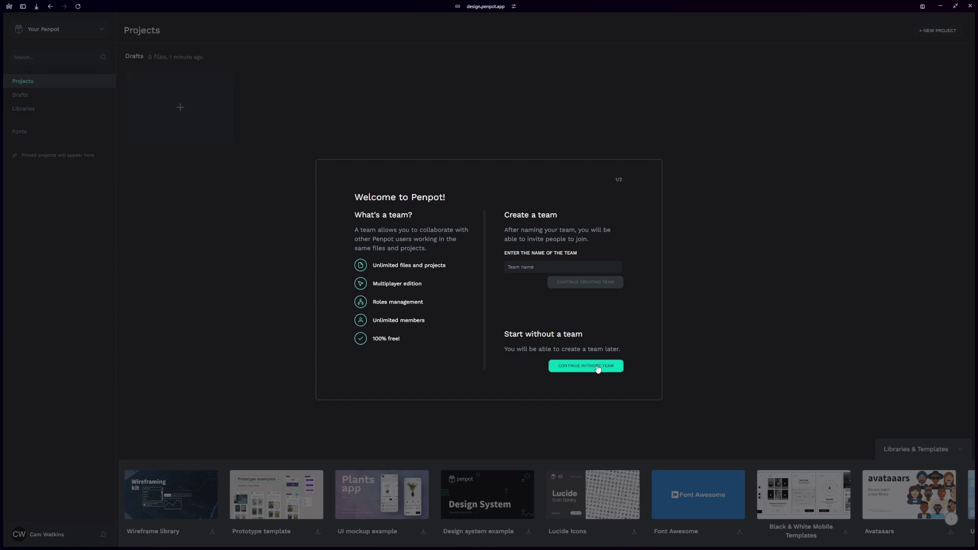
Step: Create a new team named Trustybits
click(548, 266)
text(Trustybits)
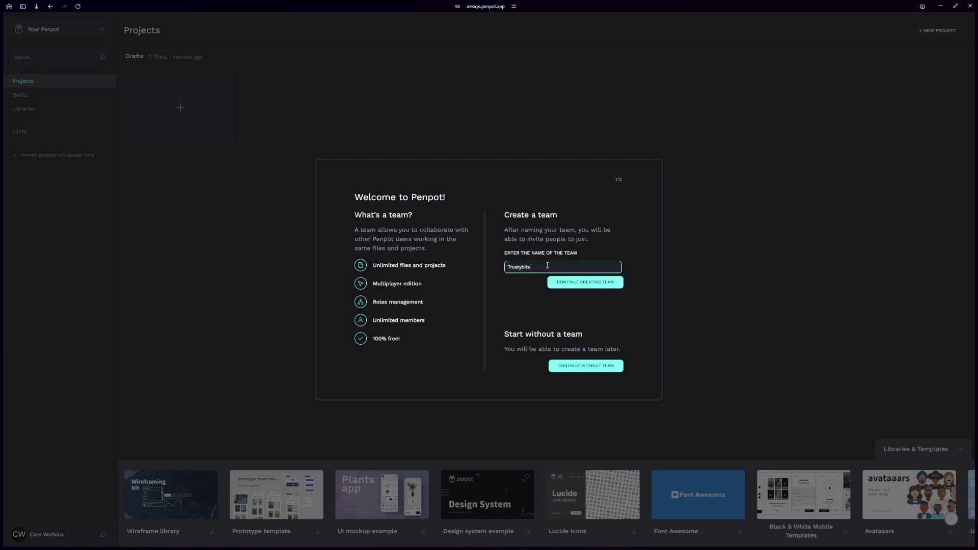
click(616, 281)
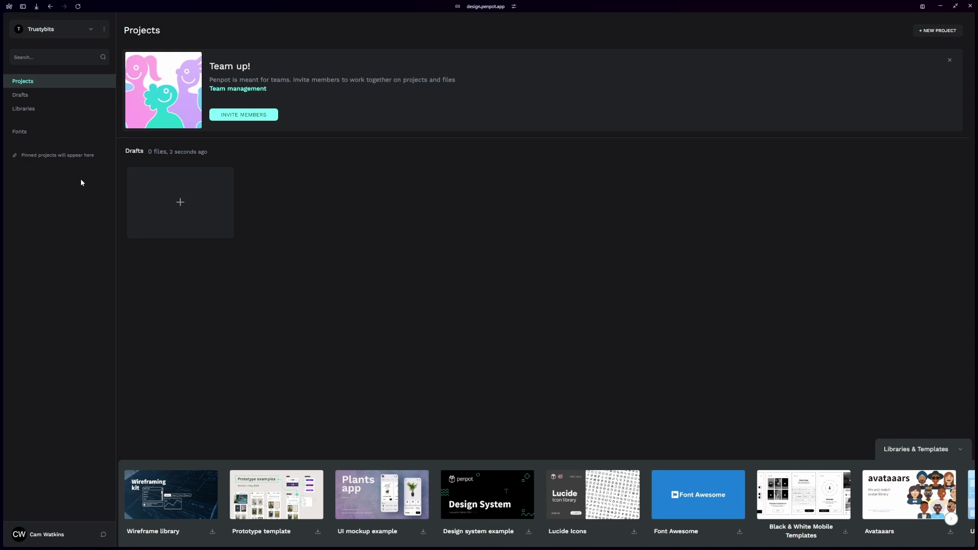
Step: Look over the team list, team options and profile menu, then create a new draft file
click(90, 29)
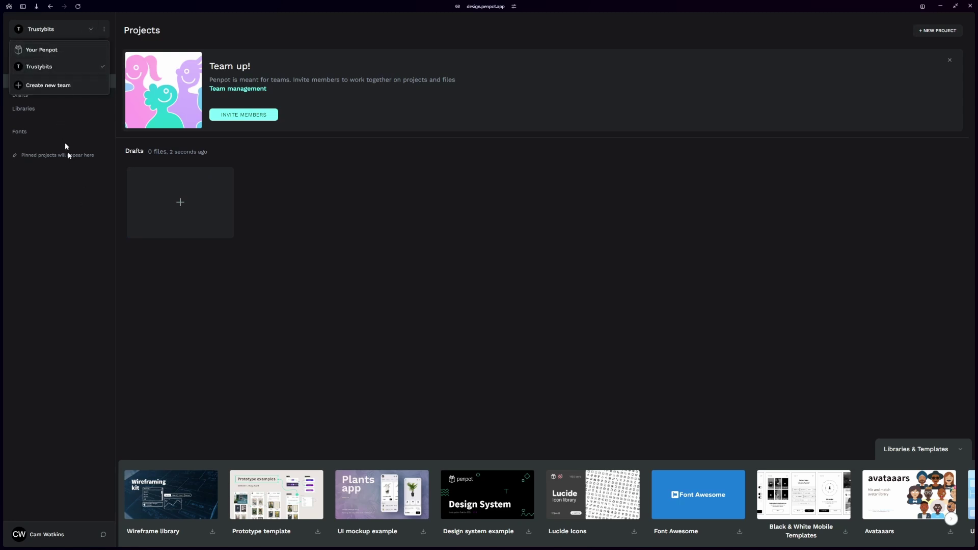
click(104, 29)
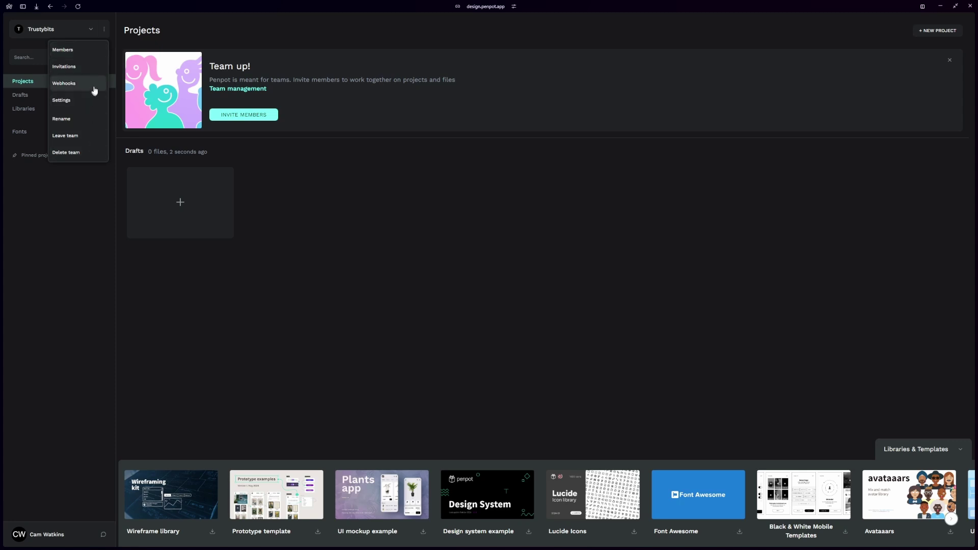
click(107, 280)
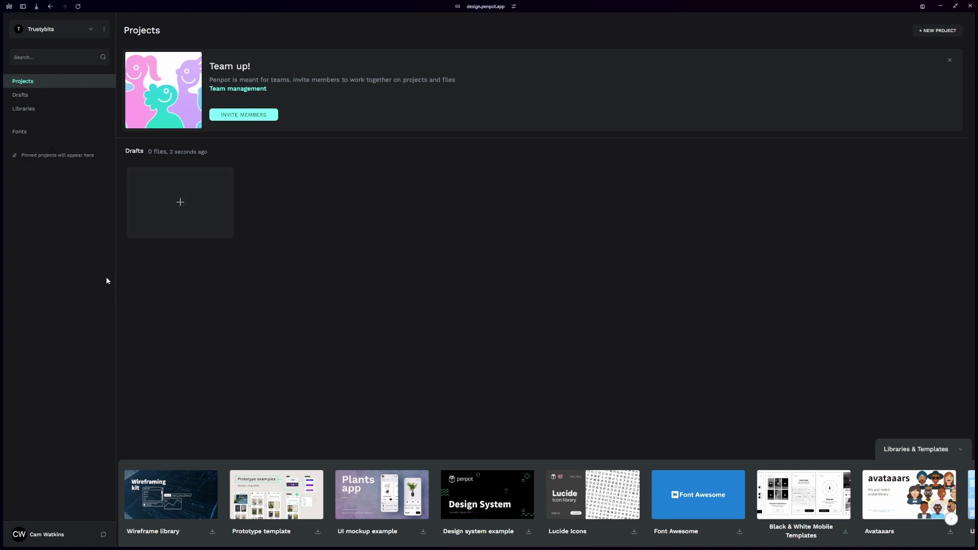
click(40, 536)
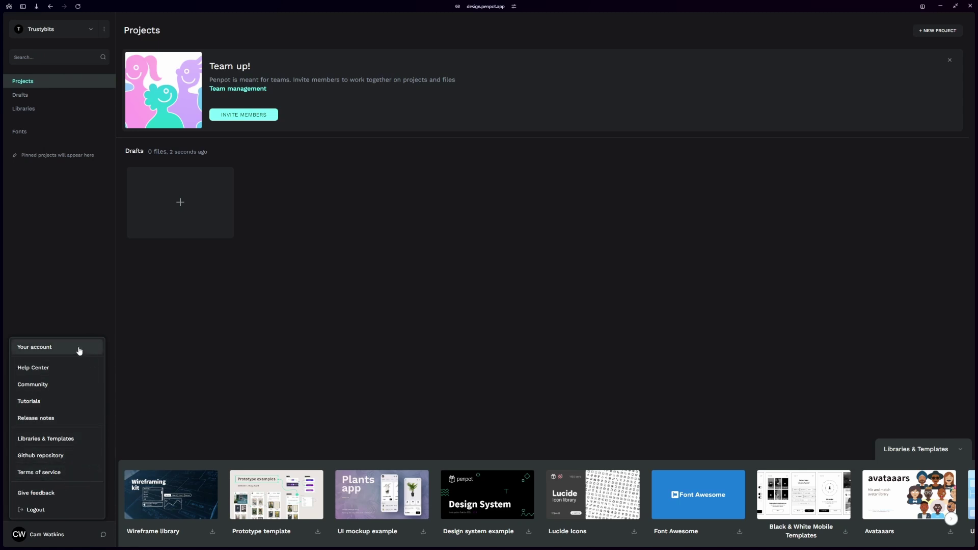
click(153, 285)
click(182, 206)
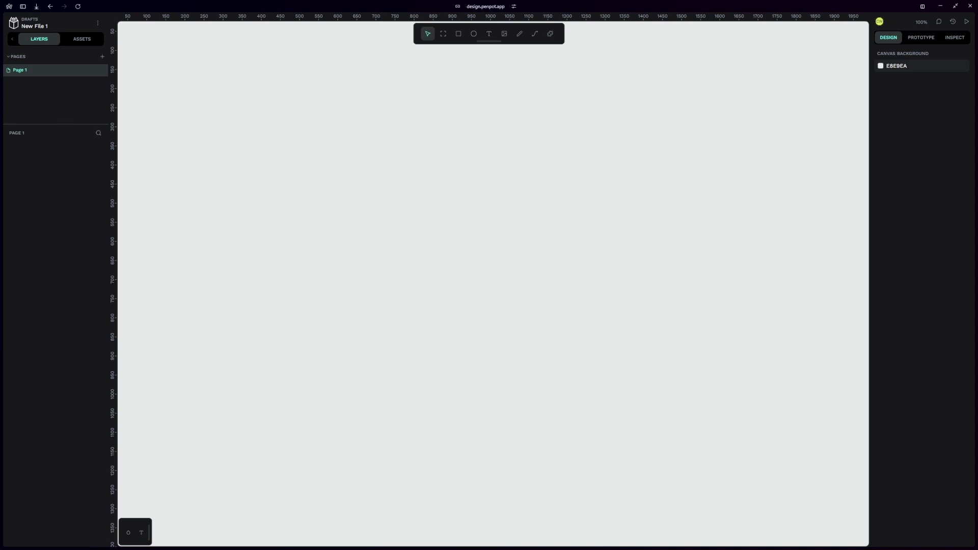
Step: Paste the Google homepage screenshot onto Page 1 as an image layer, then deselect it
key(ctrl+v)
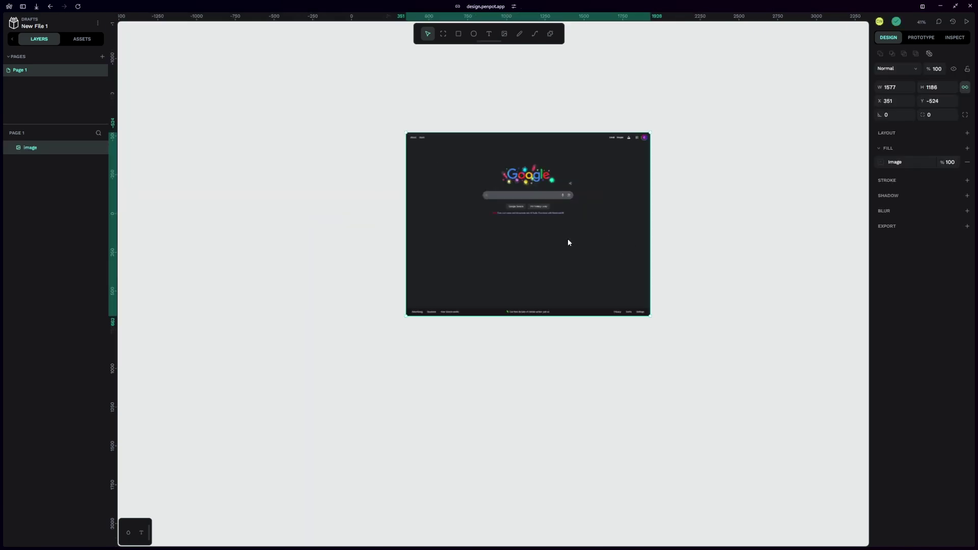
scroll(567, 239, right, 5)
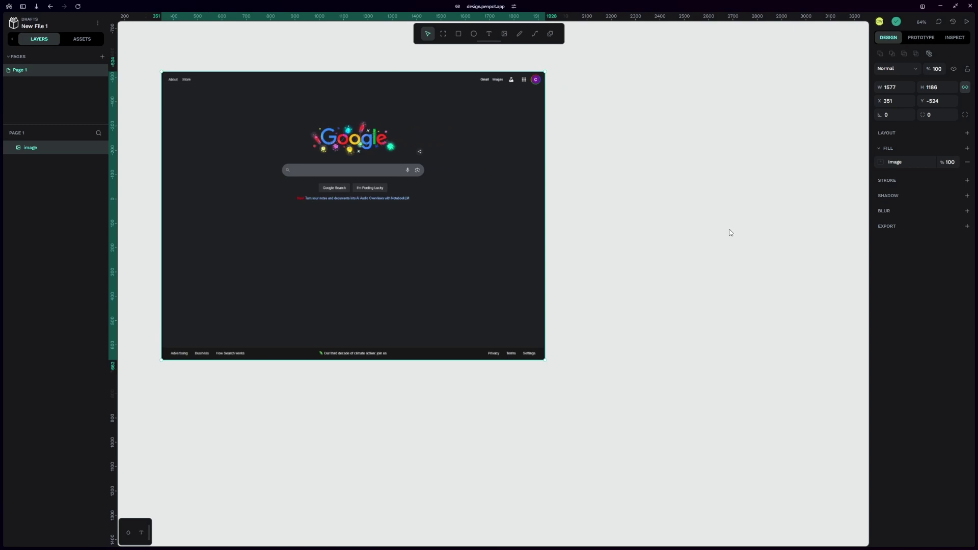
click(636, 170)
key(ctrl+z)
key(ctrl+shift+z)
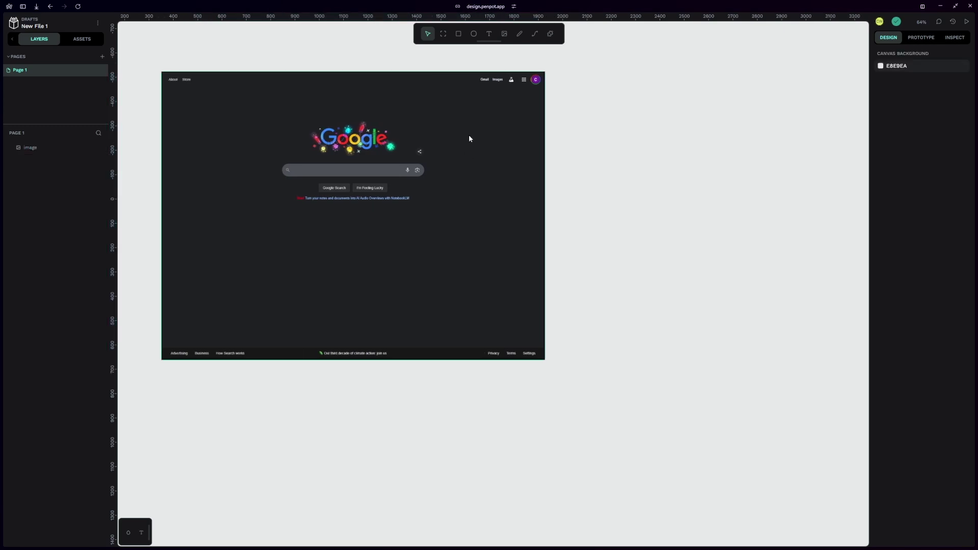
click(469, 136)
key(ctrl+z)
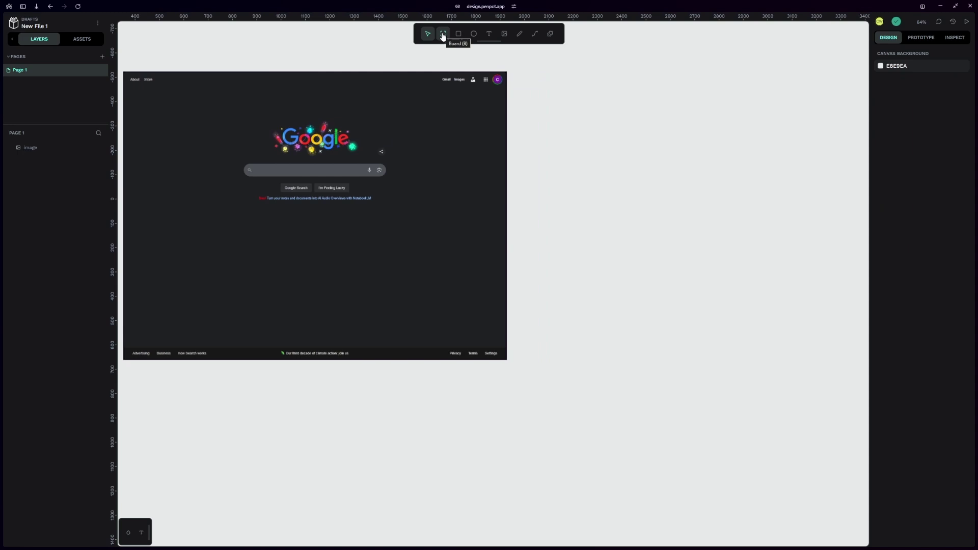
Step: Draw a board to the right of the screenshot and delete the stray nested board
click(443, 34)
drag(541, 87, 776, 278)
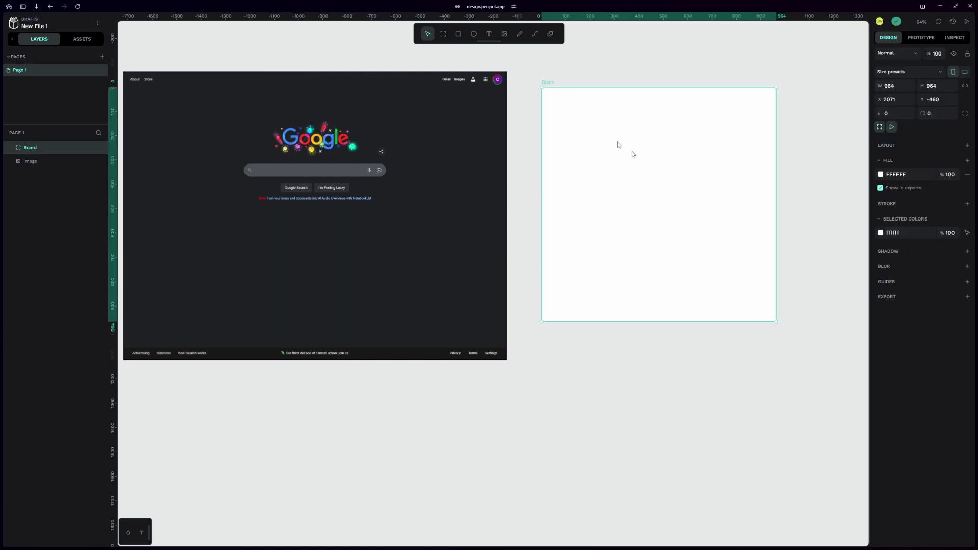
click(443, 34)
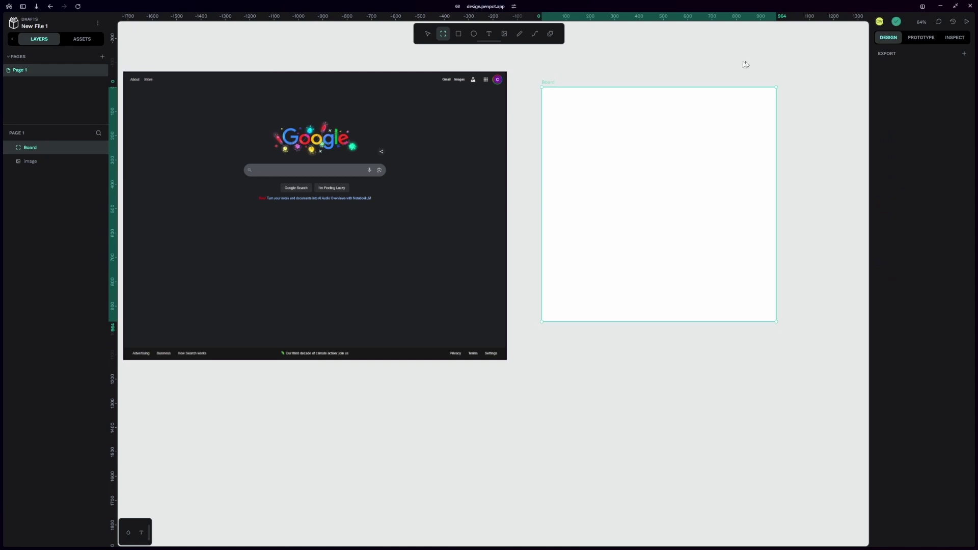
click(707, 128)
click(901, 103)
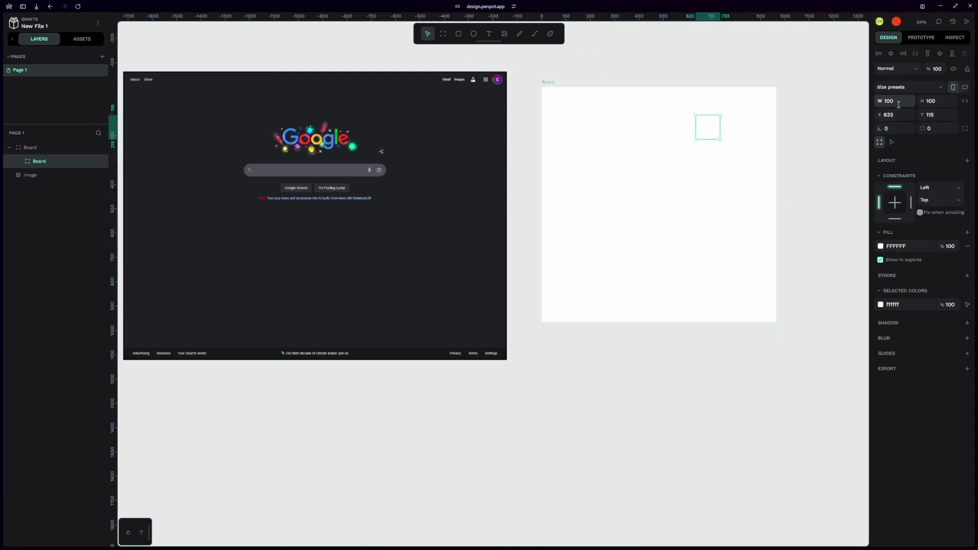
text(1440)
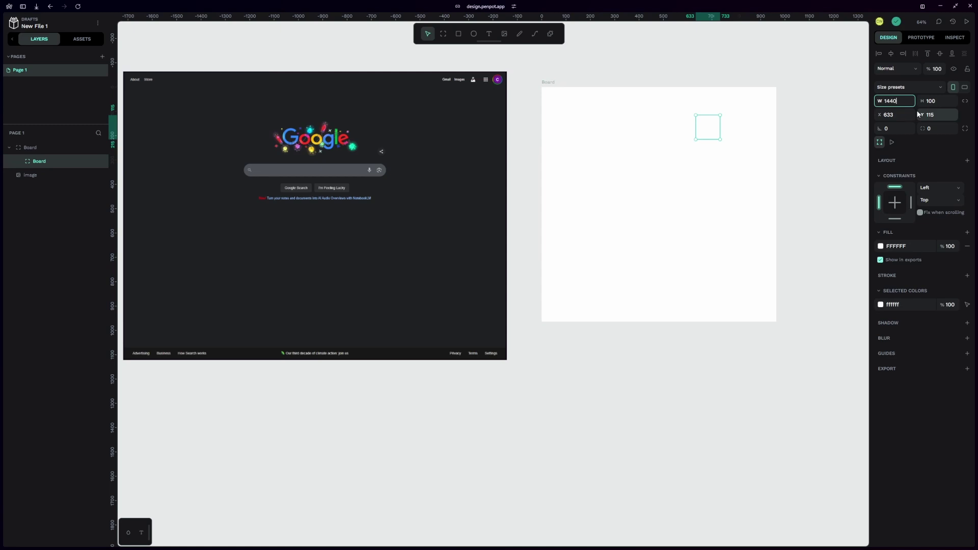
key(Tab)
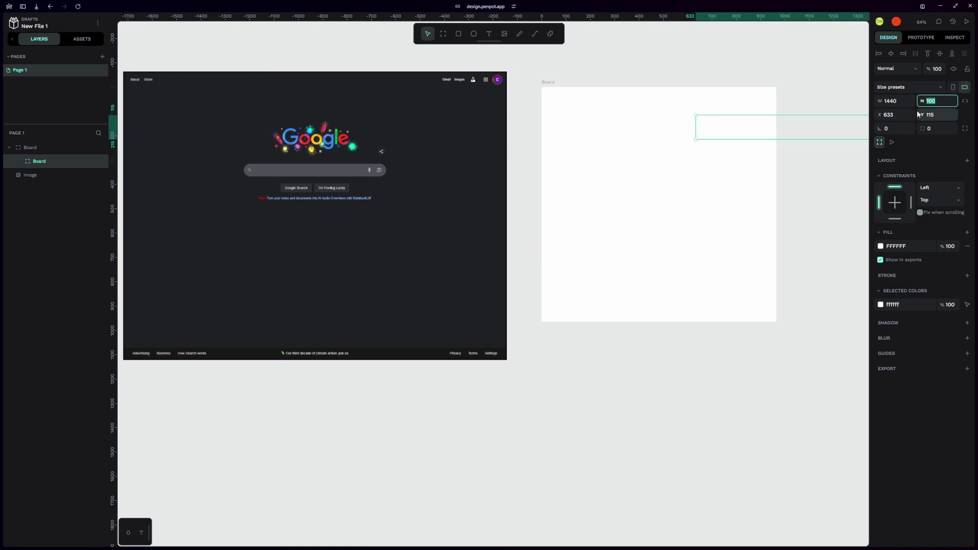
click(747, 59)
click(745, 135)
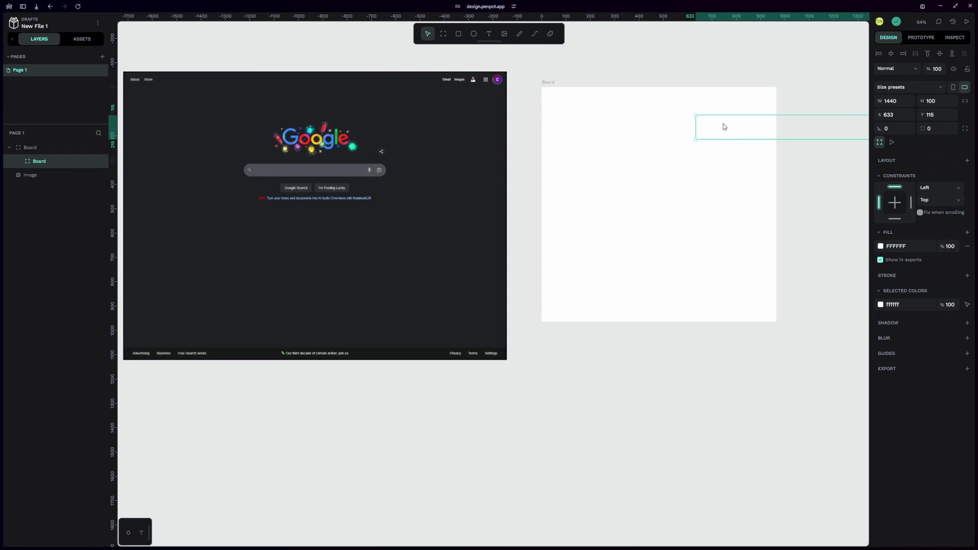
key(Delete)
Step: Resize the outer board to 1440 × 1080
click(557, 92)
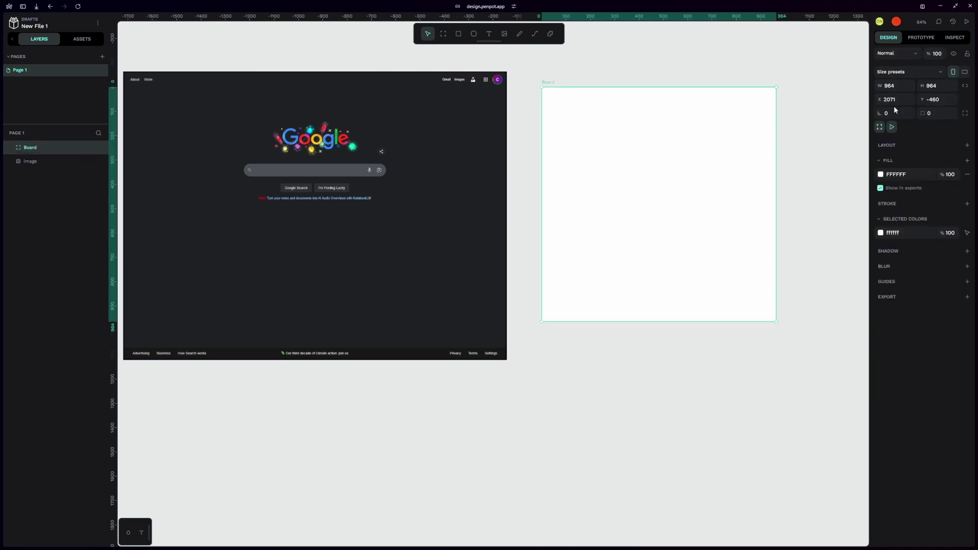
click(893, 85)
text(1440)
key(Tab)
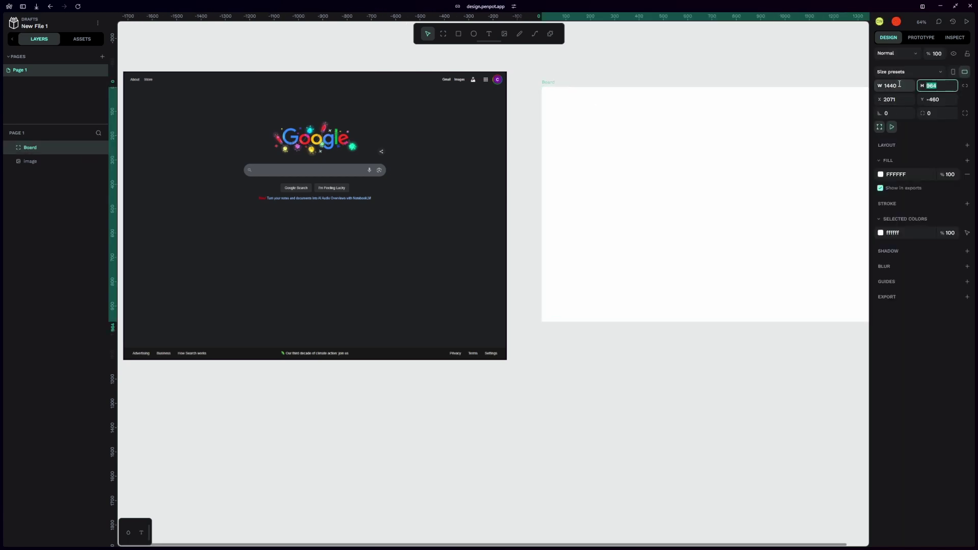
text(1080)
key(Return)
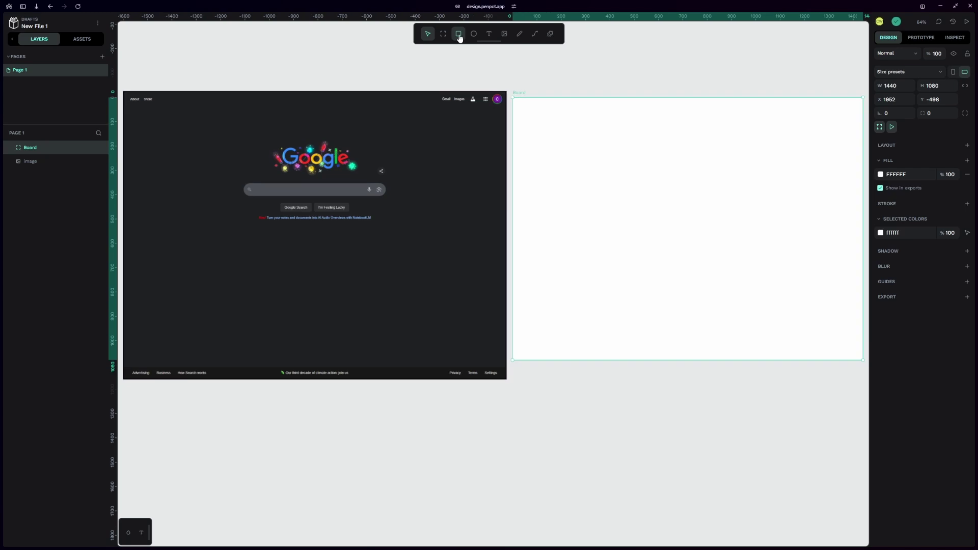
click(459, 35)
Step: Add a grey rectangle 560 wide on the board and move it toward the centre
click(605, 159)
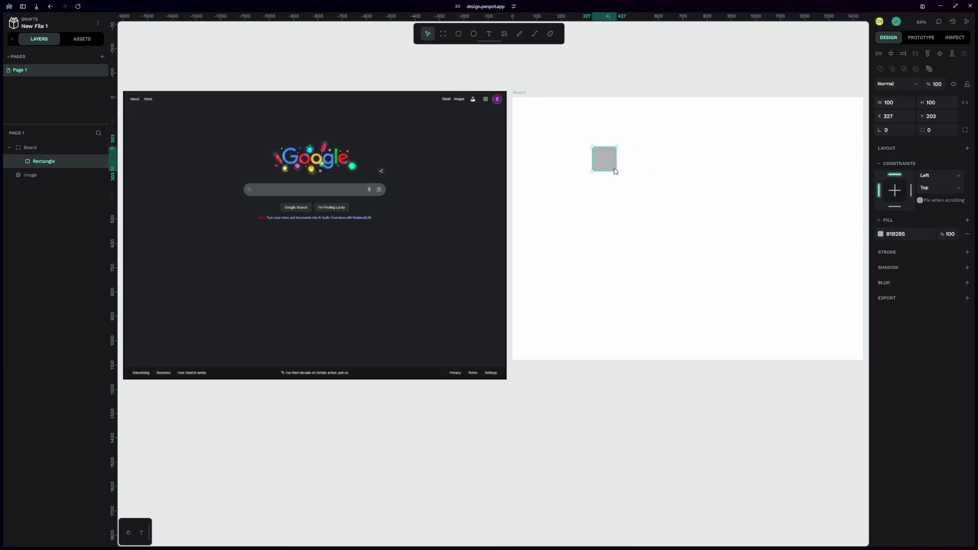
click(892, 103)
text(560)
key(Return)
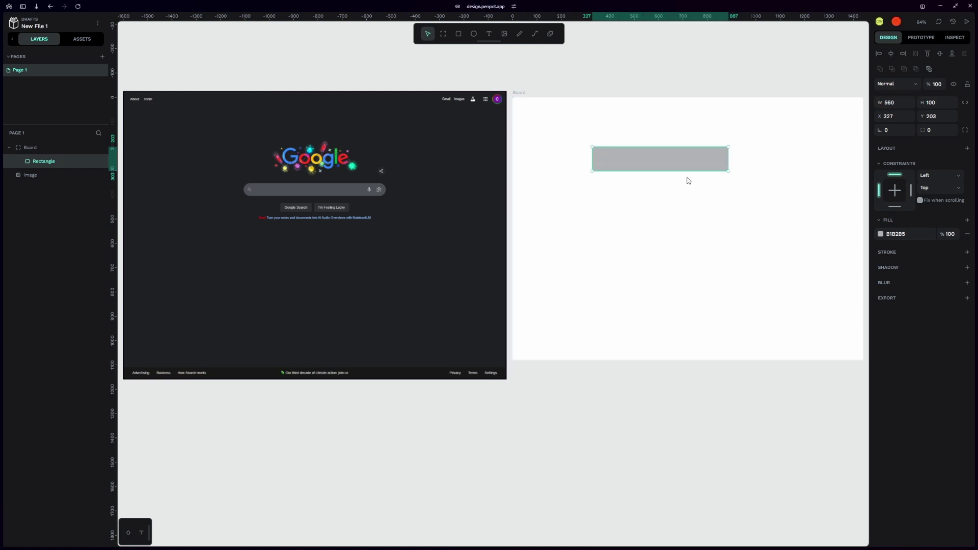
drag(662, 157, 698, 228)
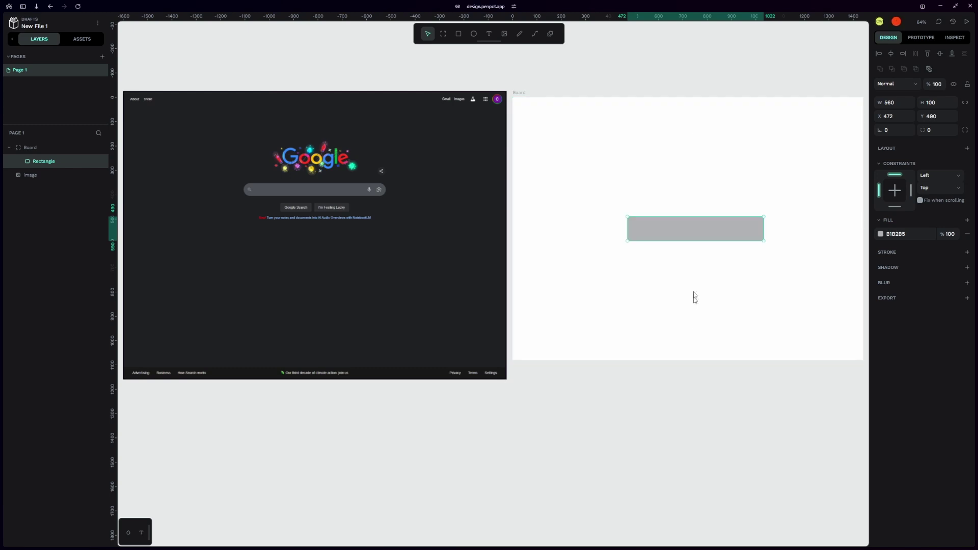
Step: Give the white board a flex layout and check the long grey bar's placement
click(30, 148)
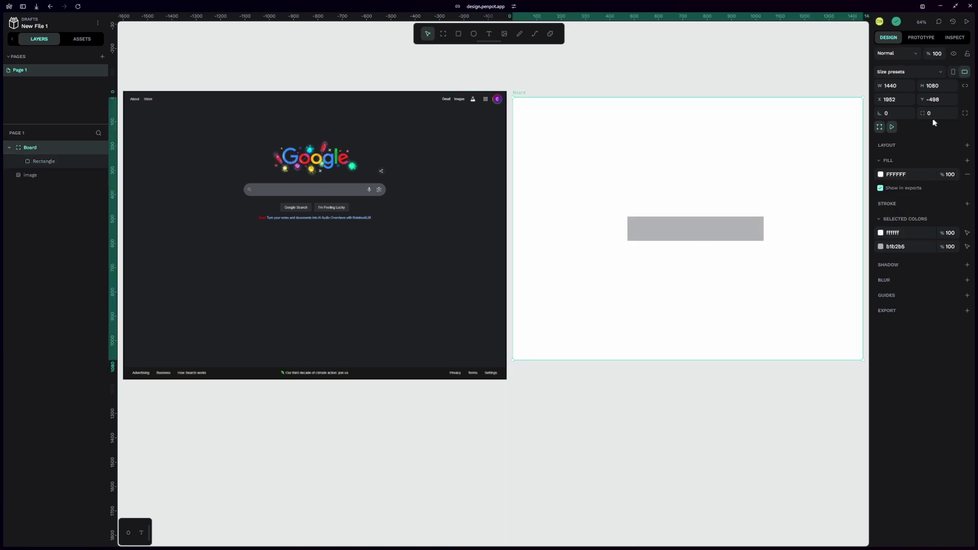
click(966, 147)
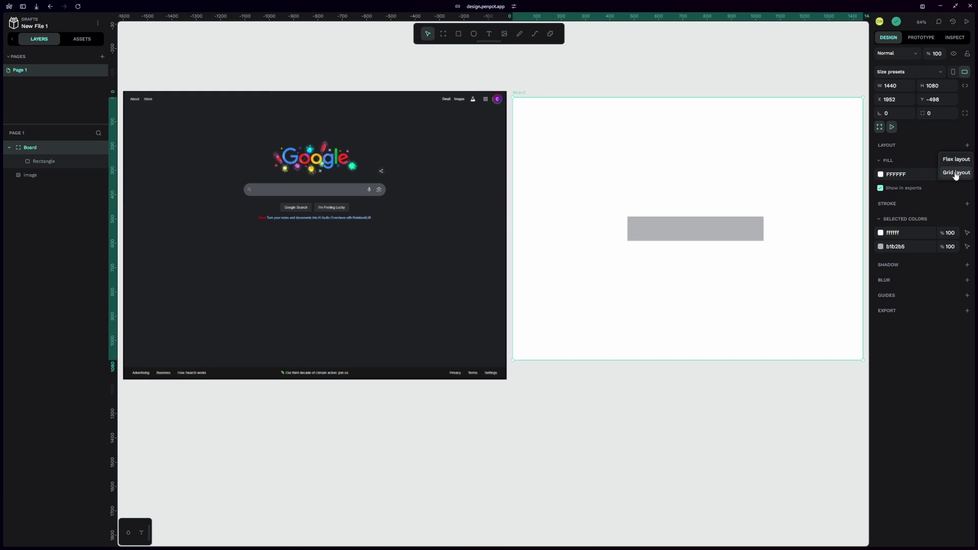
click(957, 160)
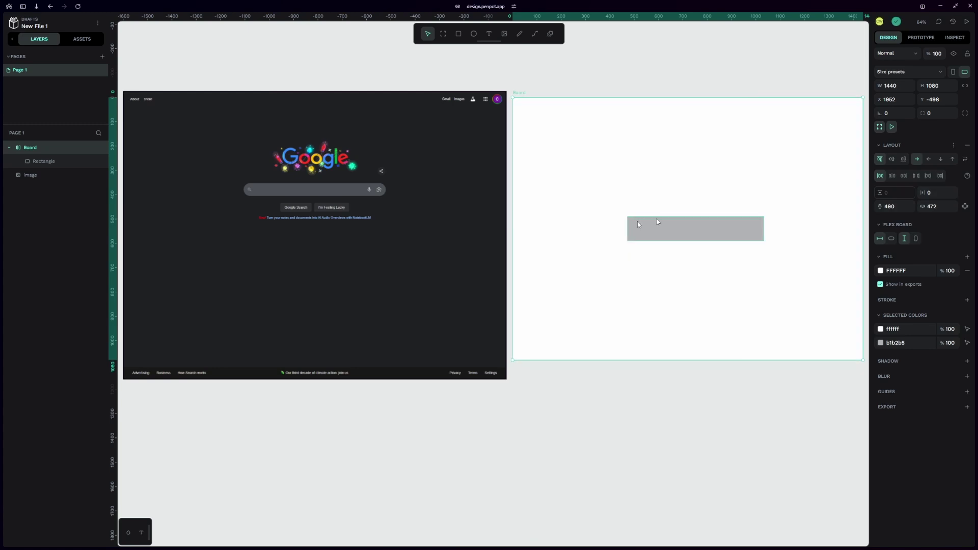
drag(695, 228, 728, 235)
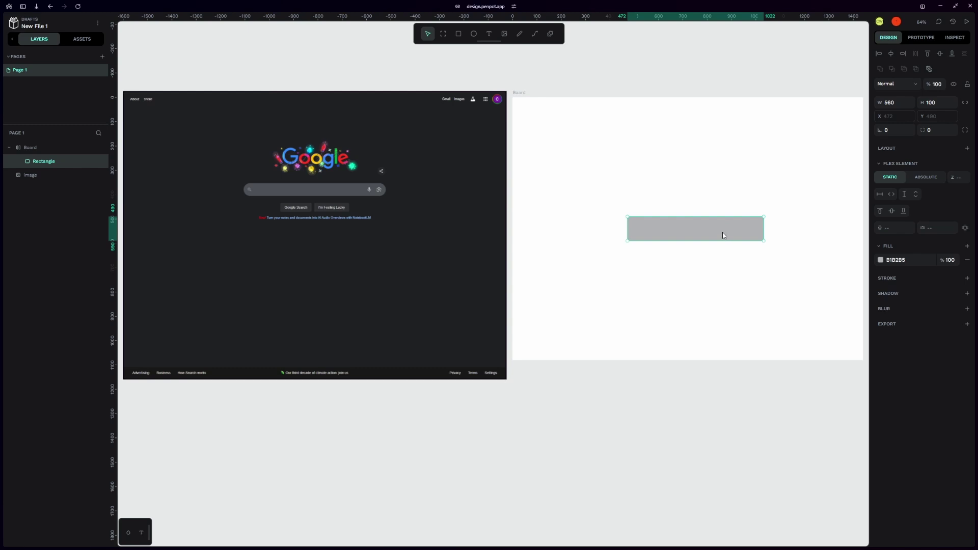
click(532, 104)
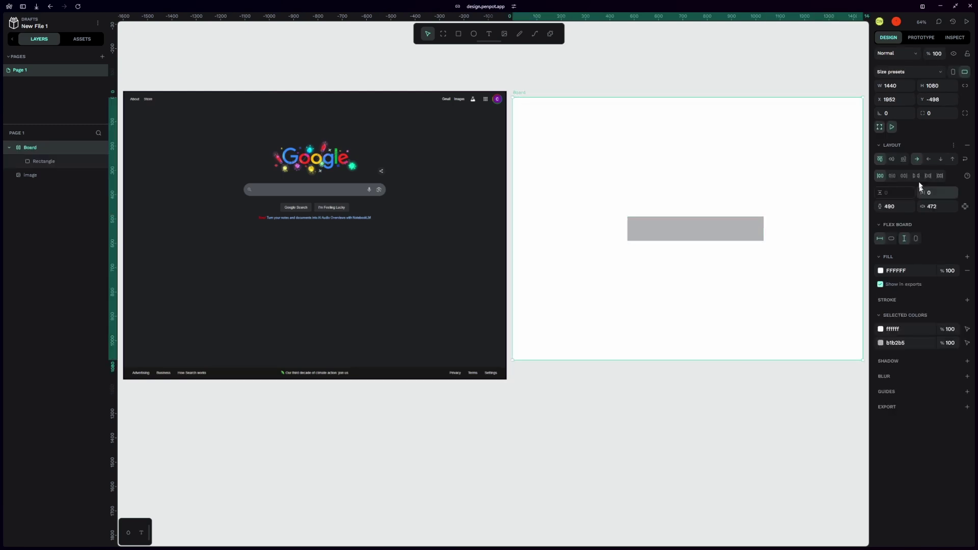
click(704, 235)
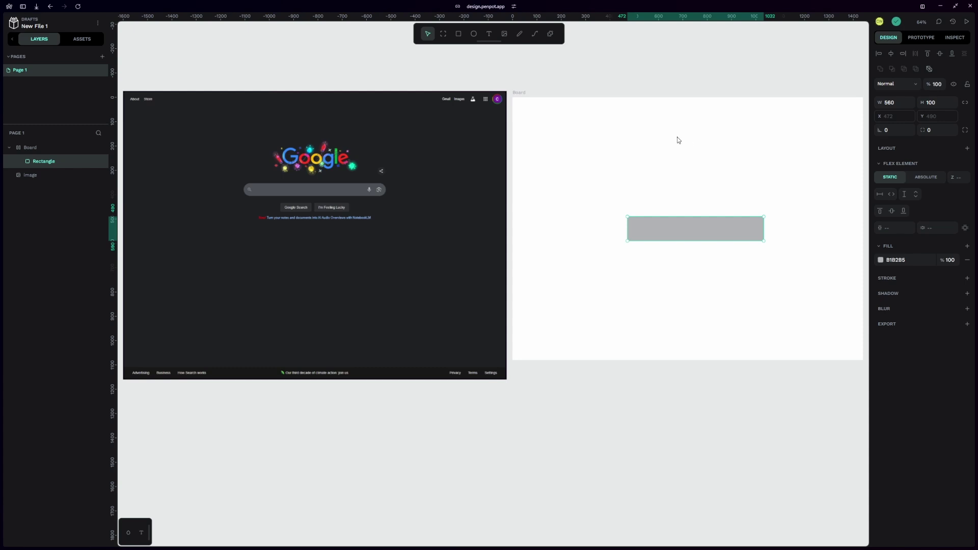
key(Escape)
Step: Add an absolute-positioned rectangle, flatten it to a 24-high bar, and place it top-left
key(r)
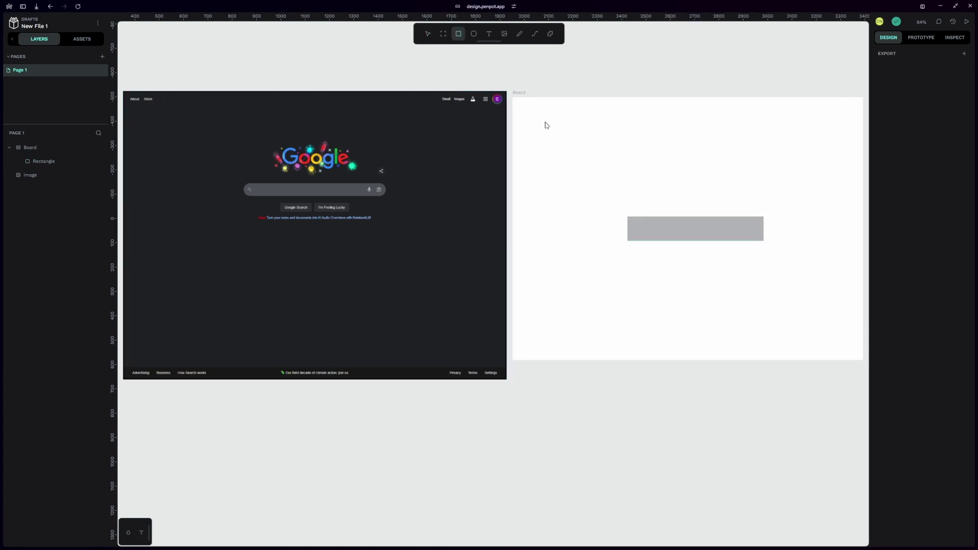
click(552, 132)
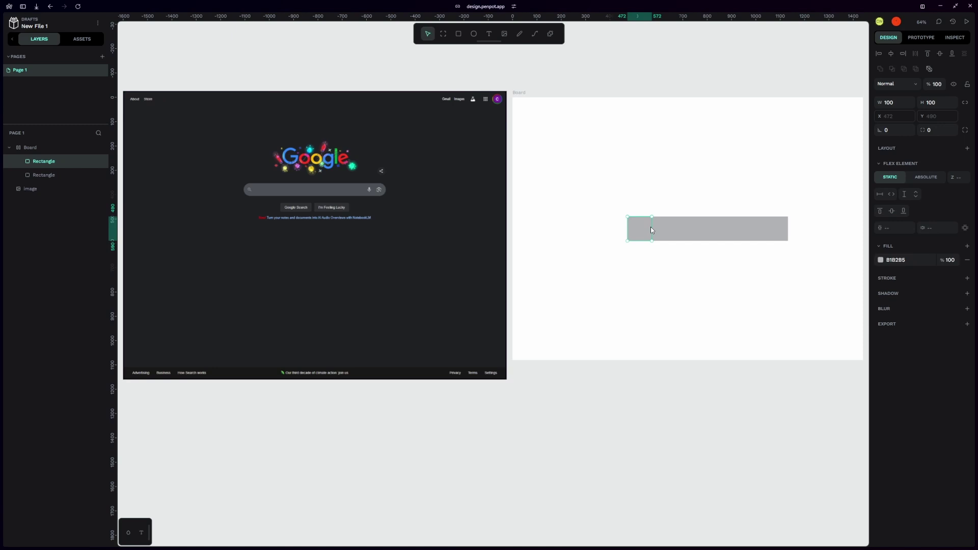
click(925, 176)
drag(630, 227, 585, 149)
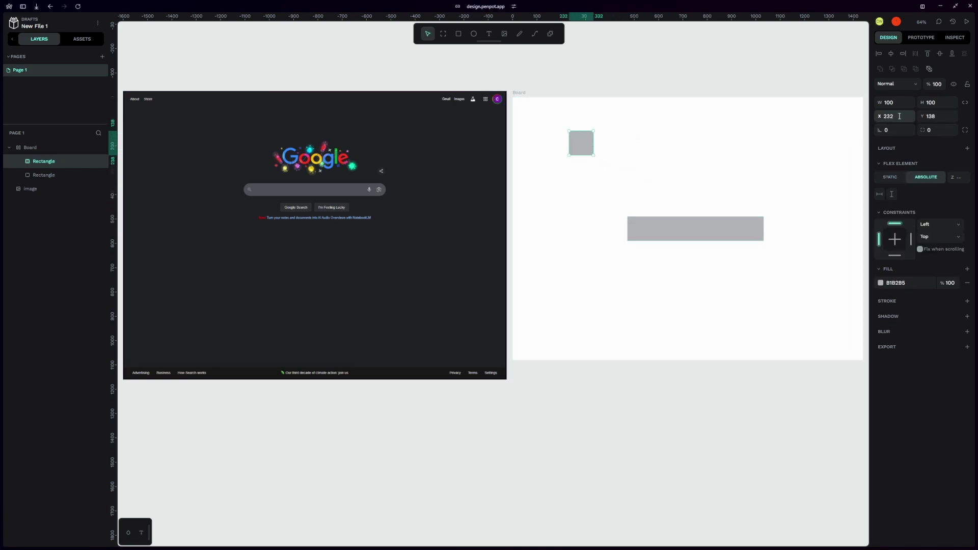
click(890, 102)
click(943, 102)
key(Return)
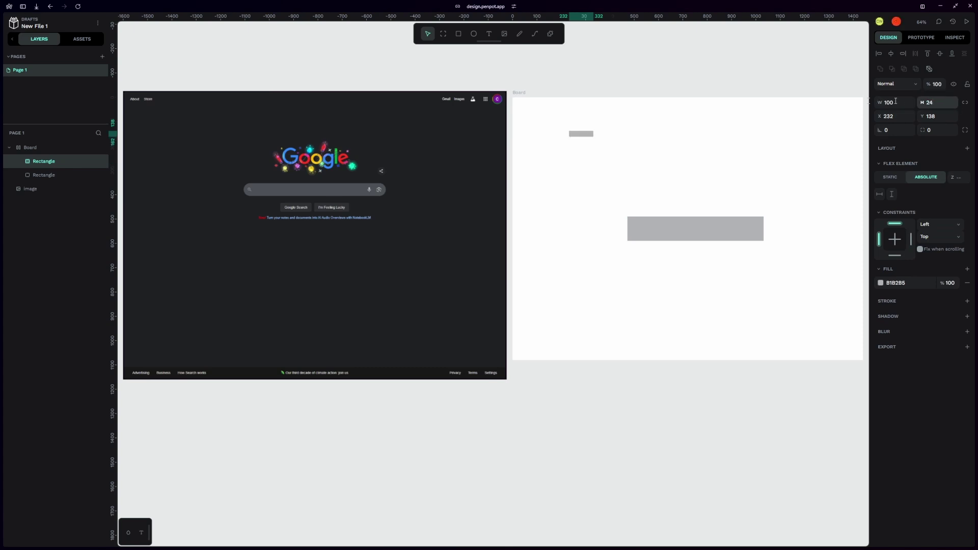
drag(580, 132, 824, 134)
Step: Make a copy 32 × 32 and place square copies in the top row
click(902, 102)
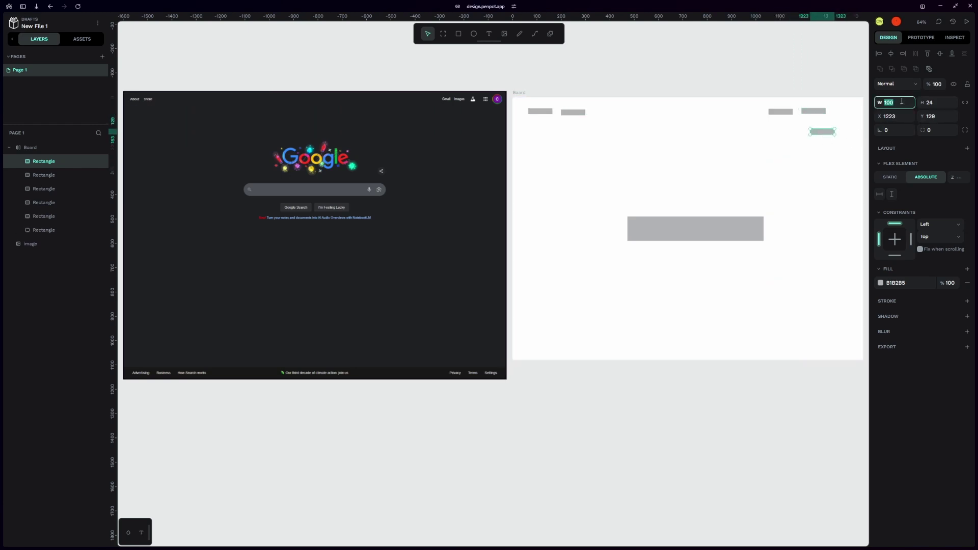
text(32)
key(Tab)
text(32)
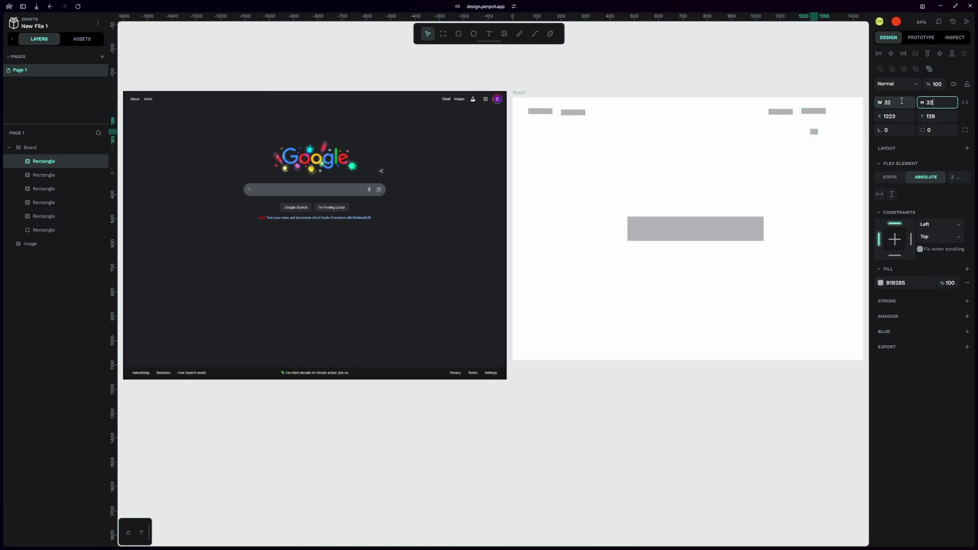
key(Return)
drag(816, 132, 853, 130)
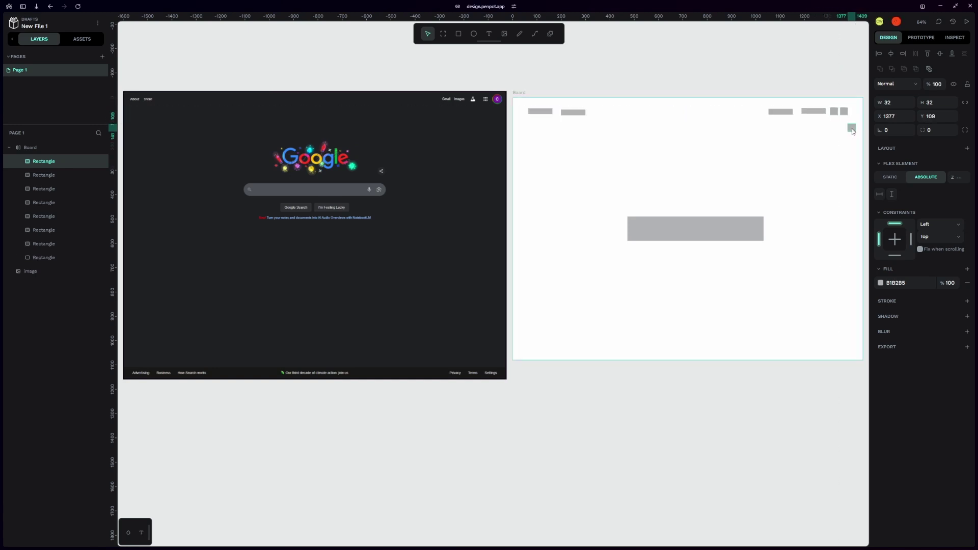
Step: Resize the newest square to 48 × 48, move it top-right, and select the right-side shapes
click(904, 103)
text(48)
key(Tab)
text(48)
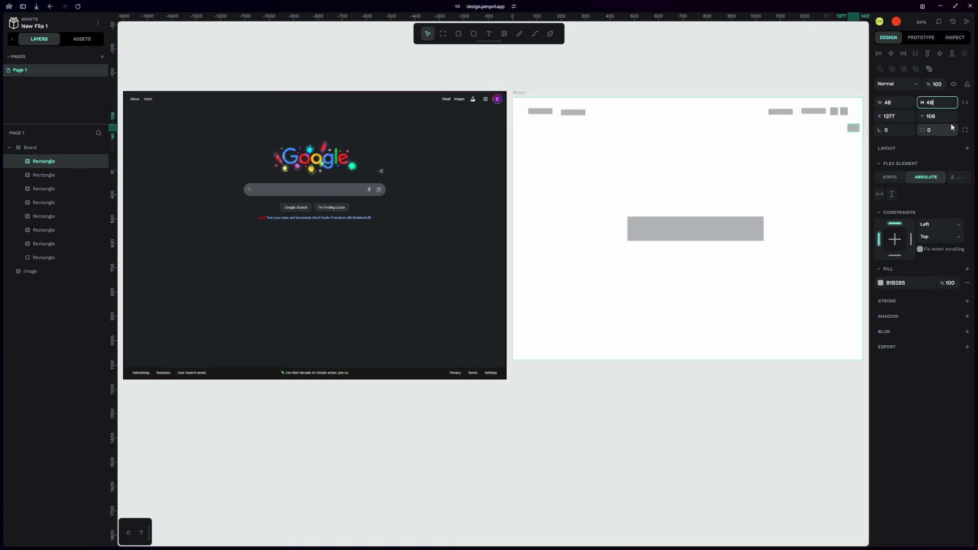
key(Return)
drag(853, 129, 855, 113)
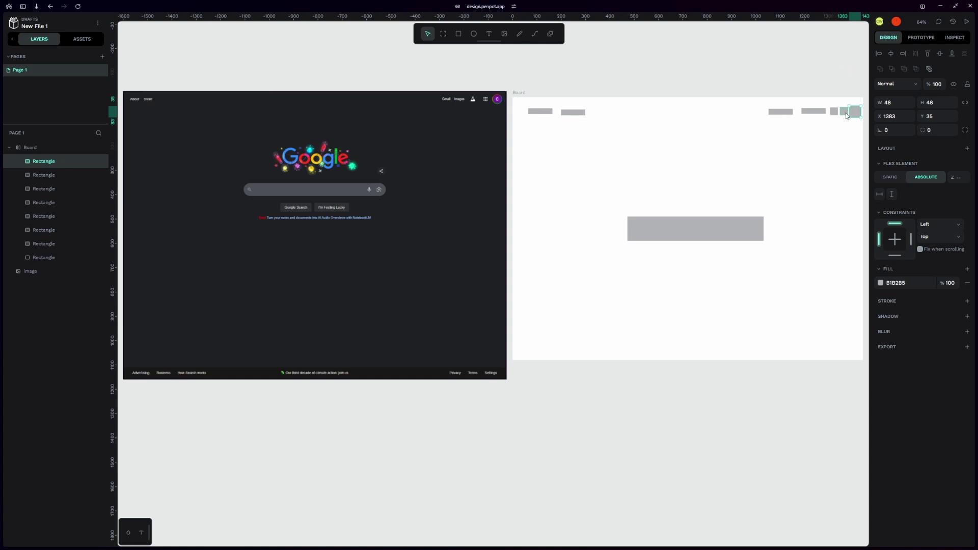
shift+click(844, 112)
shift+click(834, 112)
shift+click(813, 112)
shift+click(790, 113)
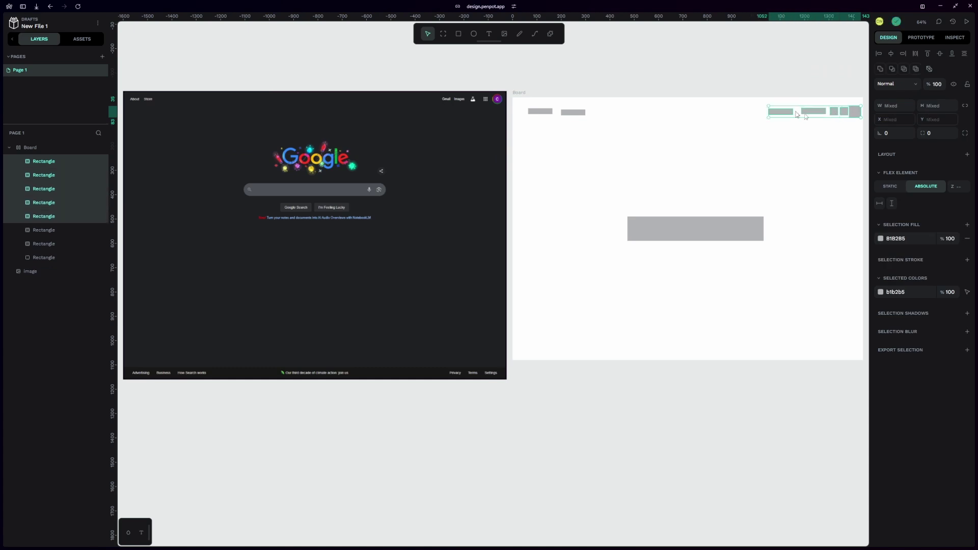
Step: Wrap the right-side placeholders into one board and the two left bars into another
right_click(783, 115)
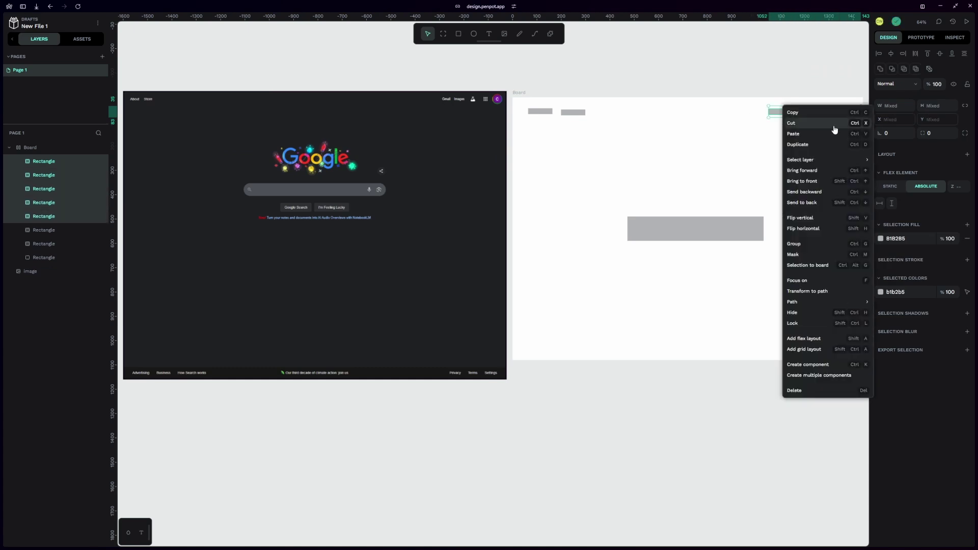
click(825, 269)
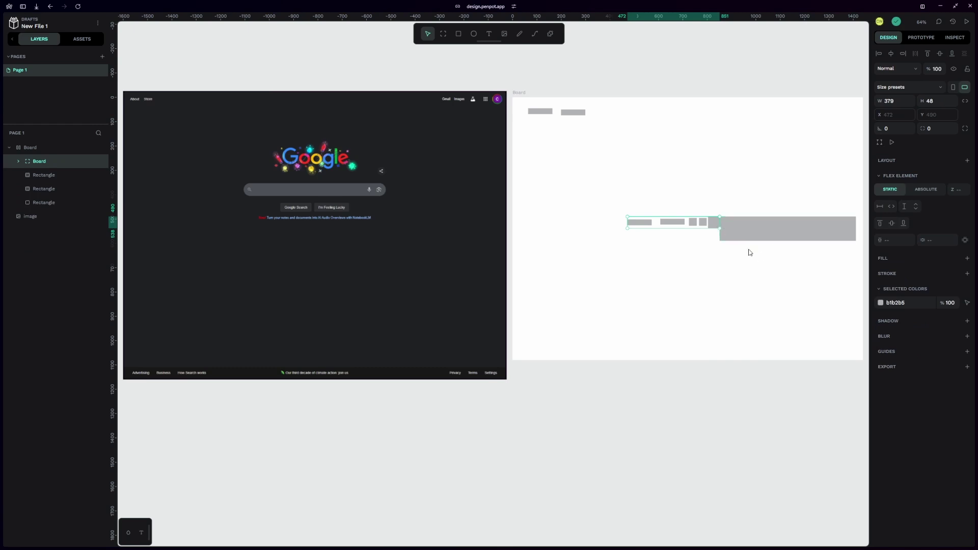
click(519, 96)
click(563, 112)
shift+click(539, 115)
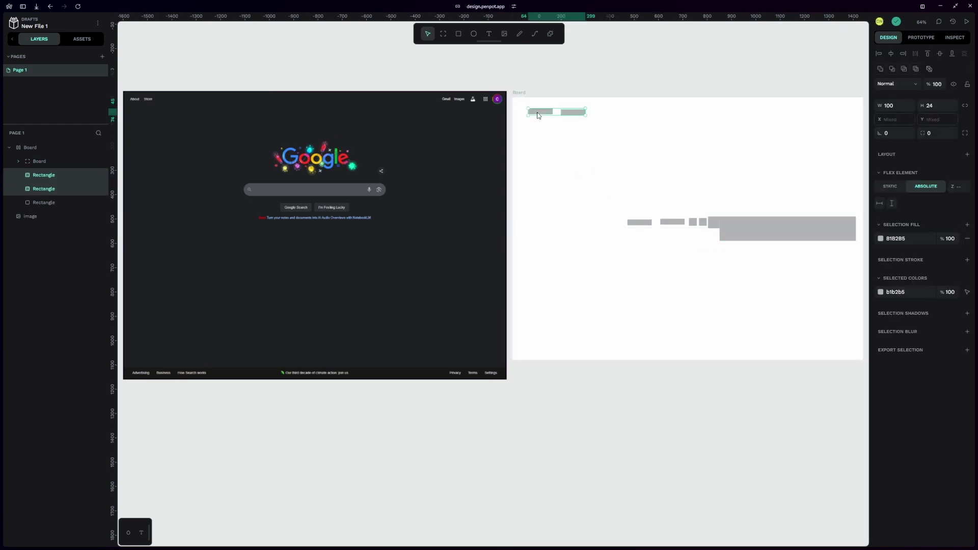
right_click(539, 115)
click(574, 264)
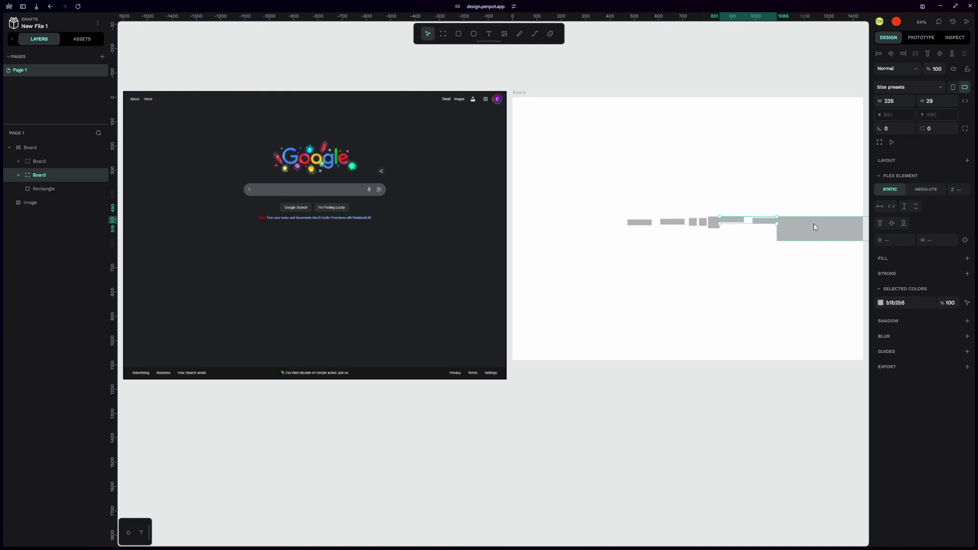
Step: Move the left board to the start of the row and combine both boards into one header board
drag(761, 222, 643, 218)
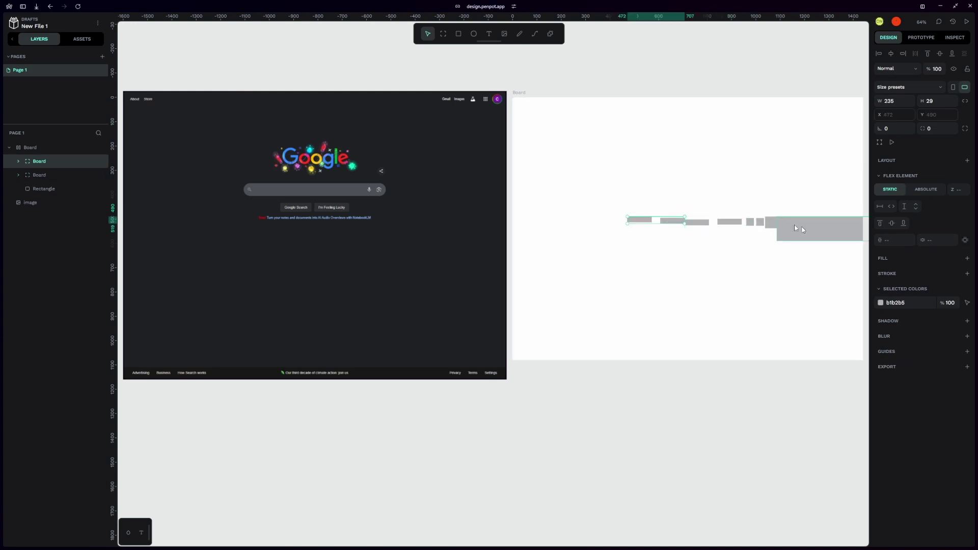
shift+click(697, 224)
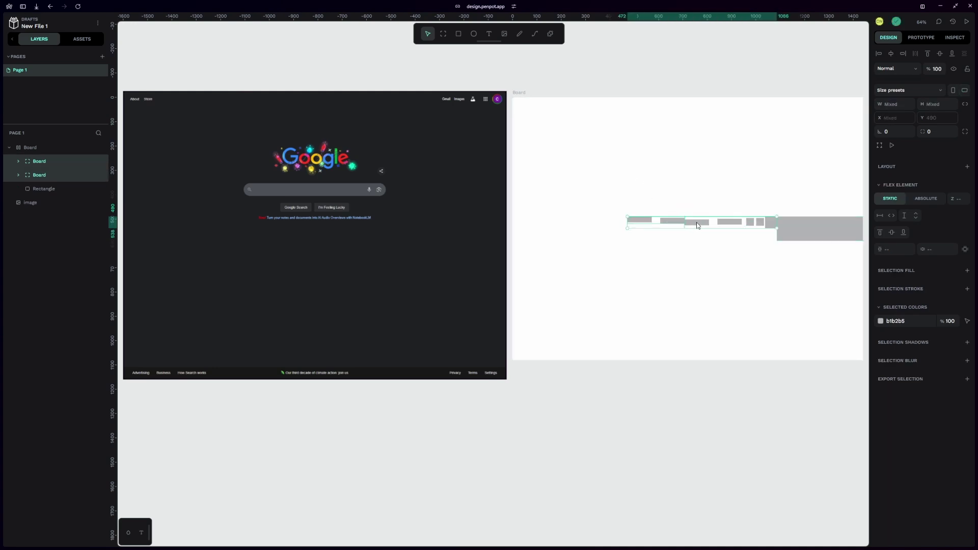
right_click(696, 223)
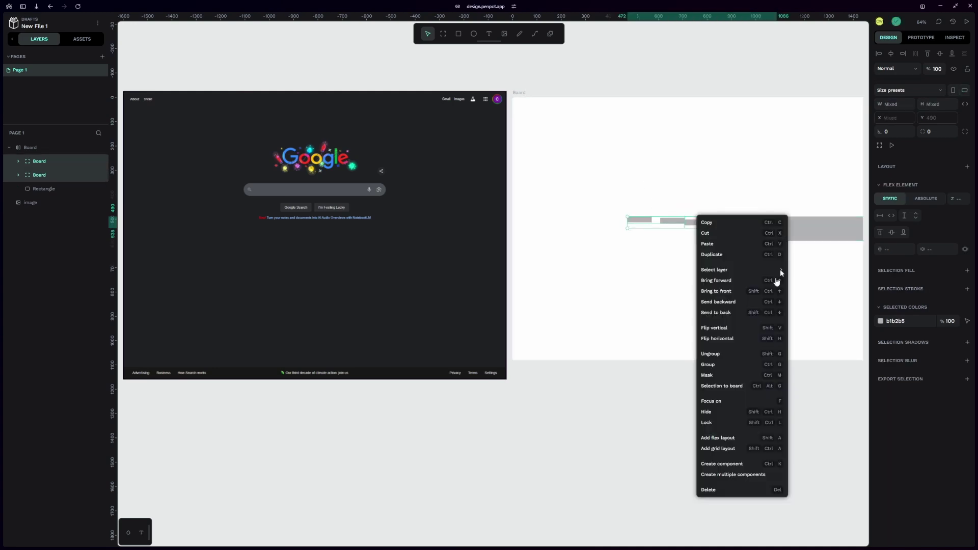
click(729, 386)
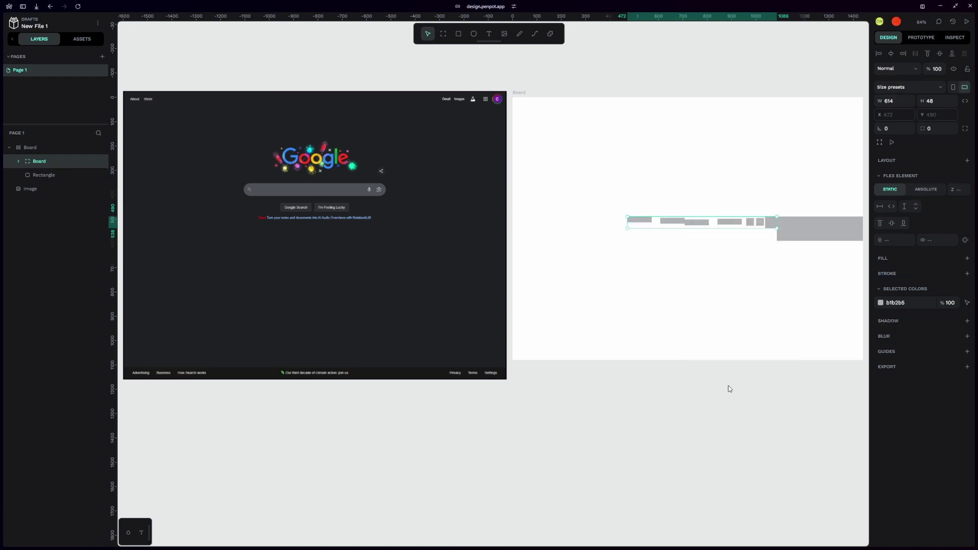
click(525, 94)
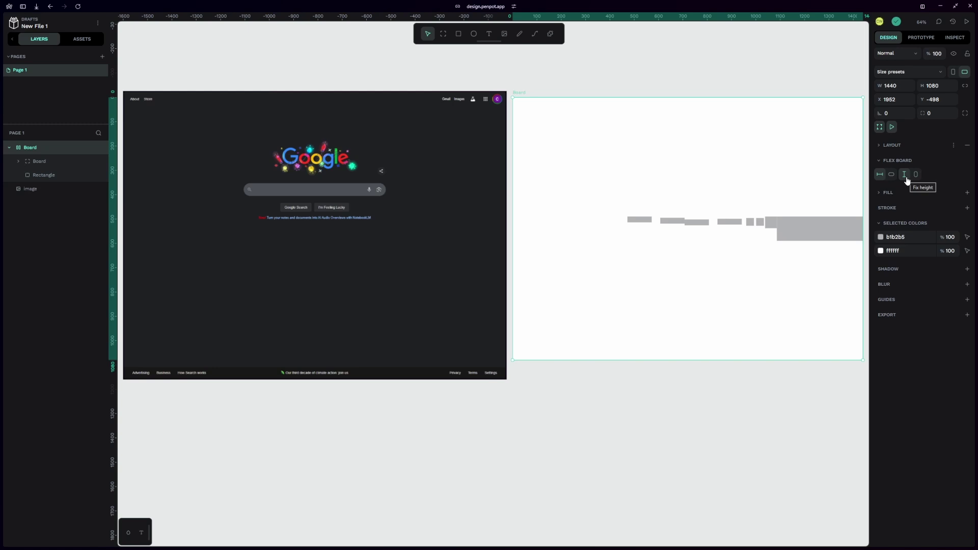
Step: Keep the main board at fixed height, switch its flex direction to column, and set the header's width to fit content
click(905, 175)
click(917, 175)
click(905, 175)
click(912, 147)
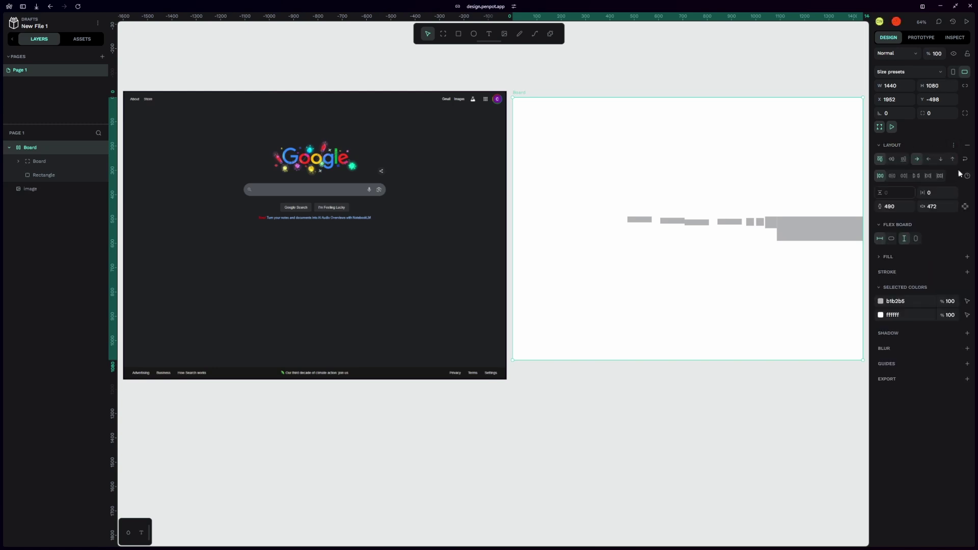
click(941, 159)
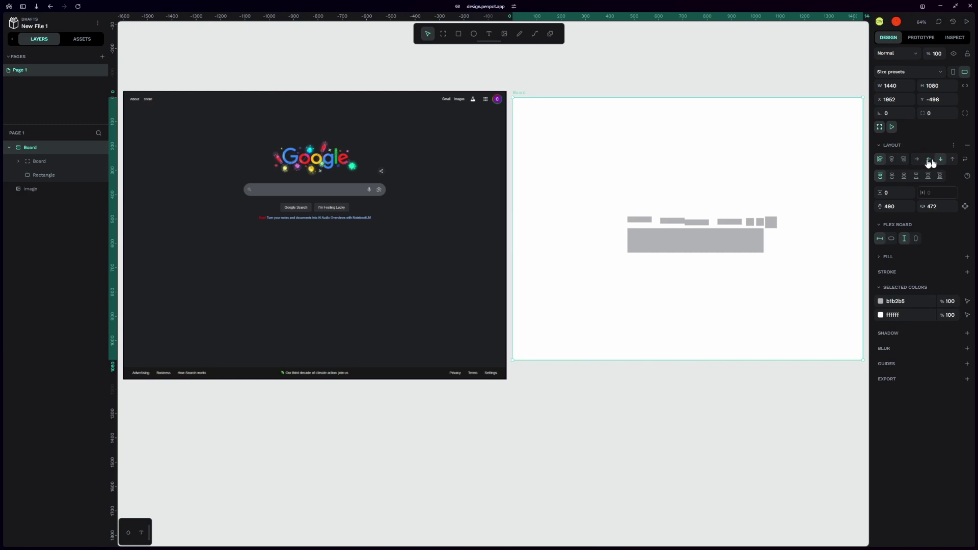
key(Return)
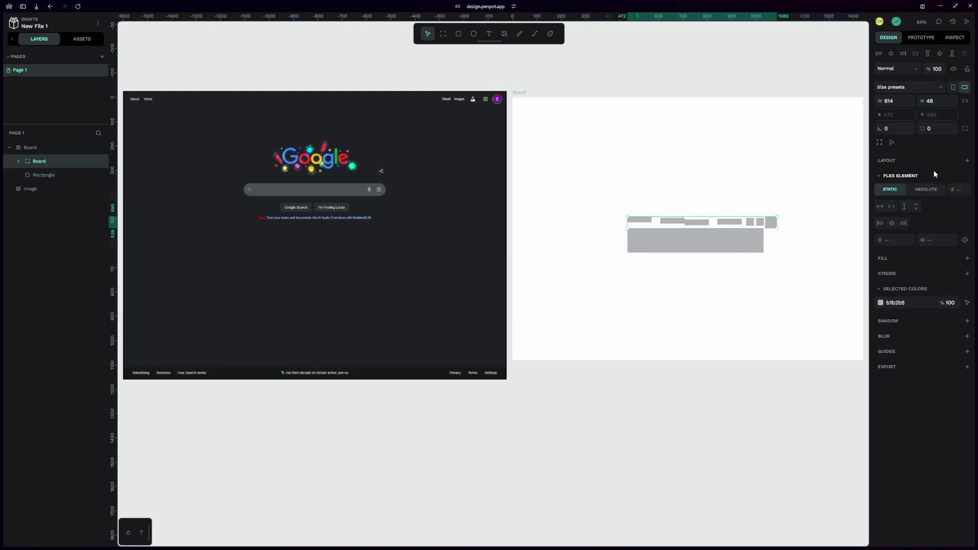
click(893, 209)
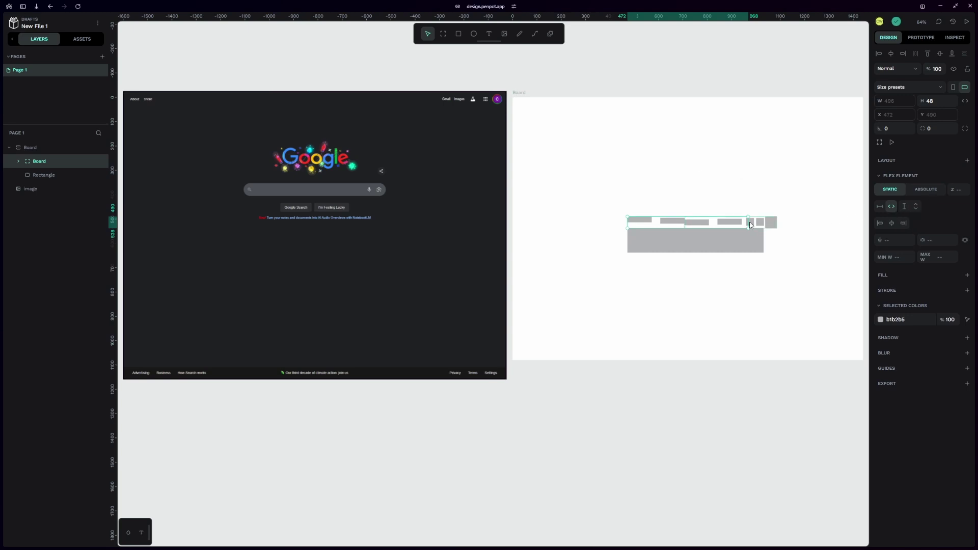
click(609, 159)
Step: Set the main board's vertical and horizontal padding to 40
click(521, 93)
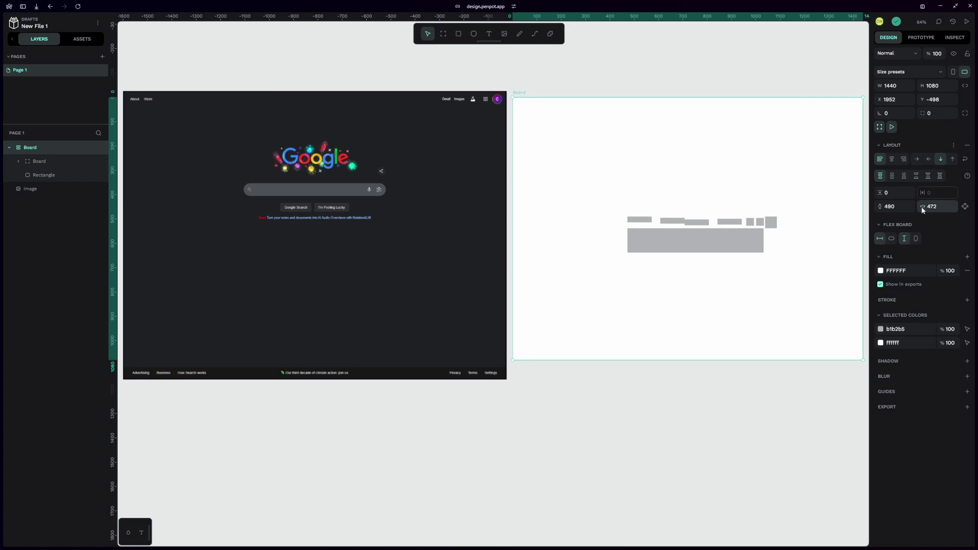
click(937, 207)
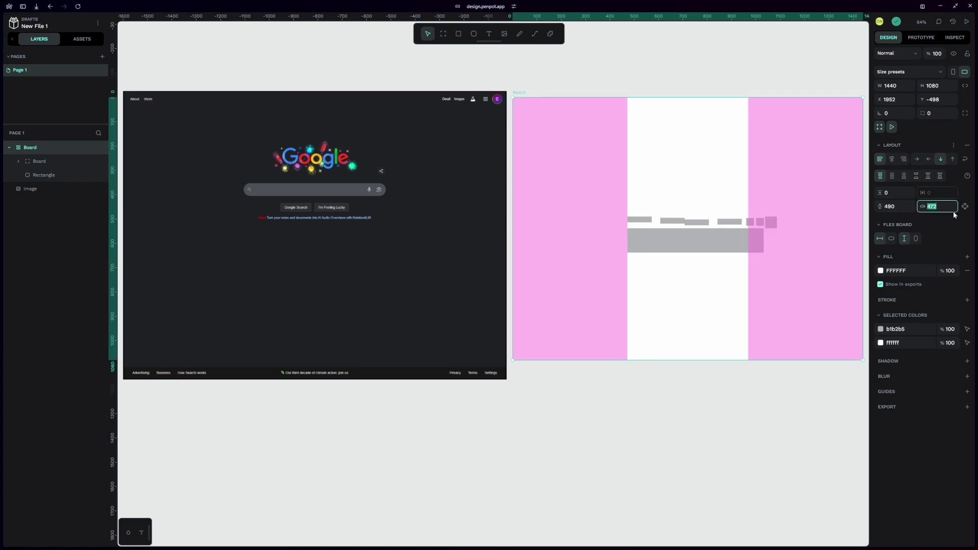
click(899, 206)
text(20)
key(Tab)
text(20)
key(Return)
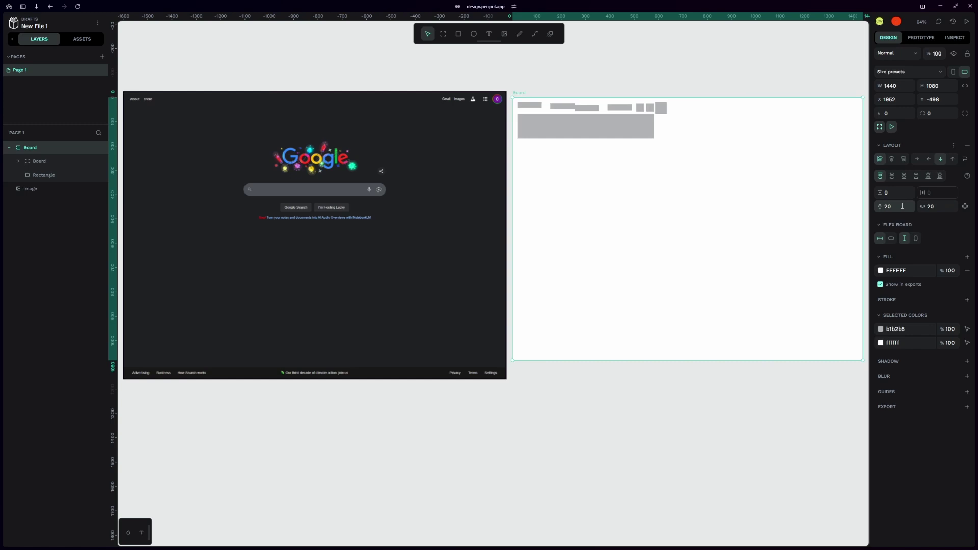
click(906, 205)
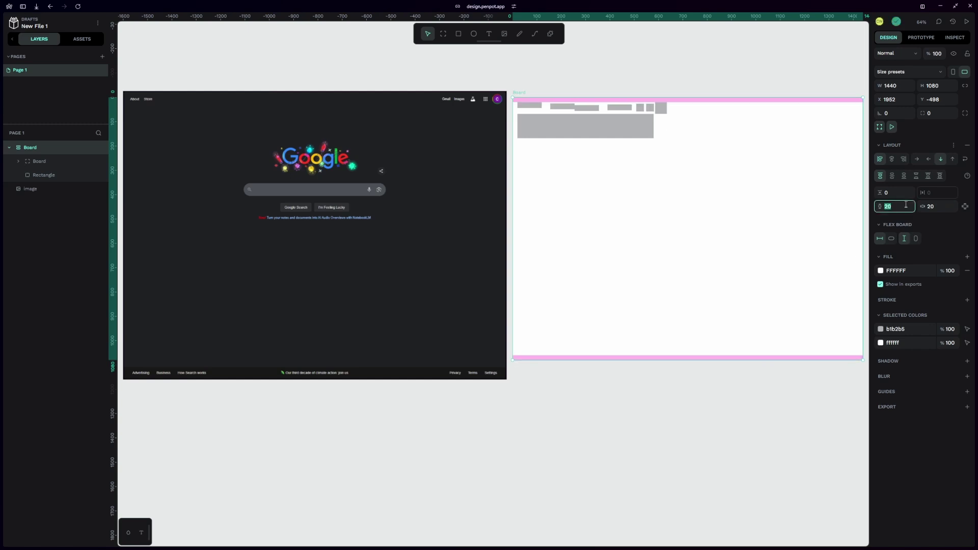
text(40)
key(Tab)
text(40)
key(Return)
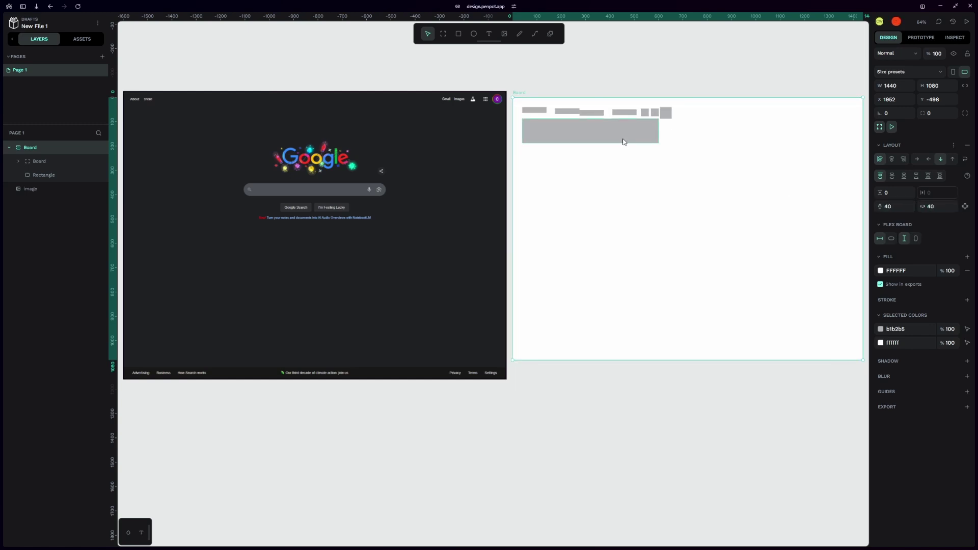
Step: Set the row gap of the main board to 120
click(895, 196)
key(Return)
click(907, 194)
text(120)
key(Return)
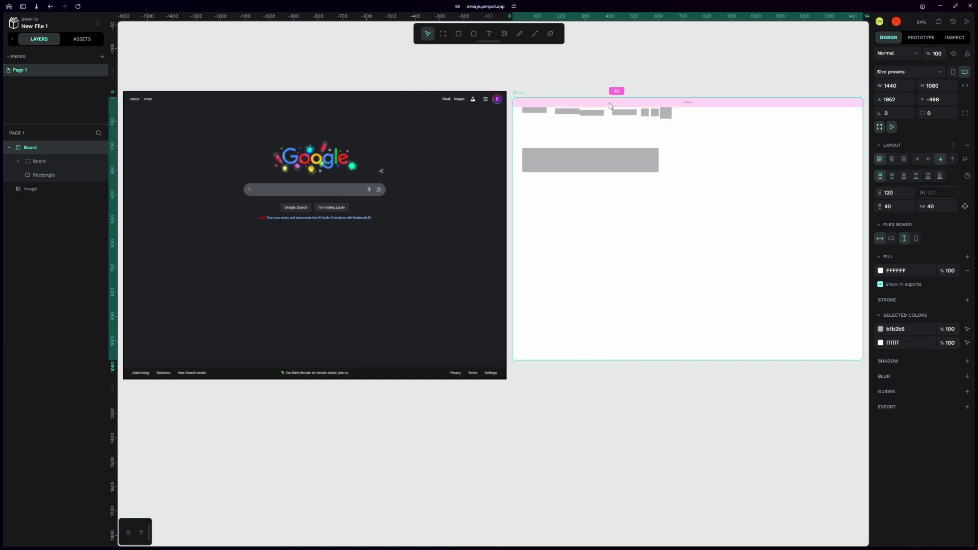
click(616, 113)
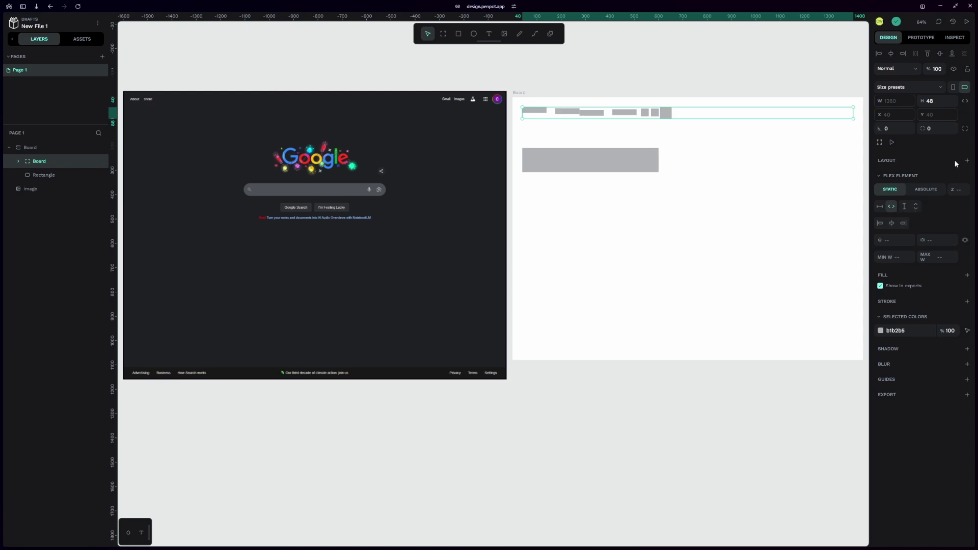
Step: Give the header board a flex layout with items centred and justified space-between
click(967, 161)
click(959, 178)
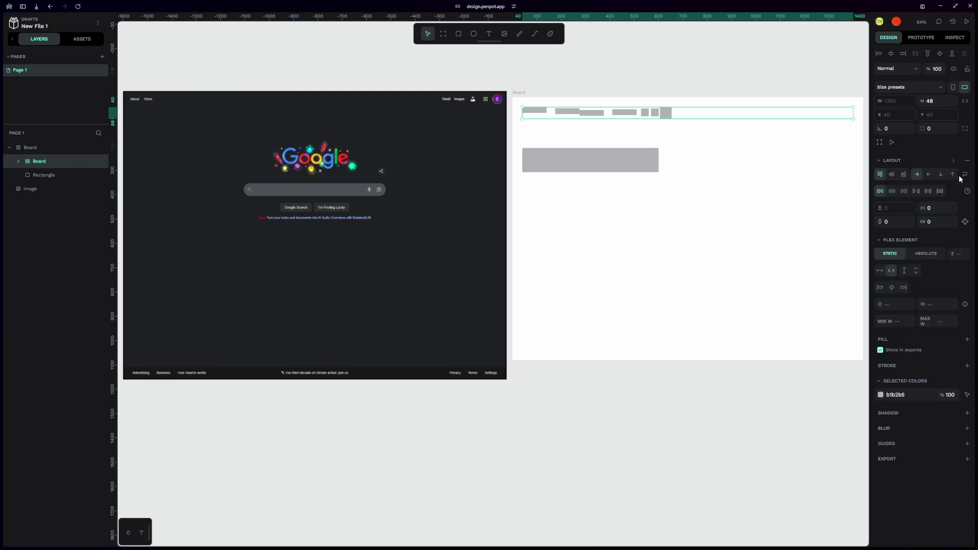
click(892, 175)
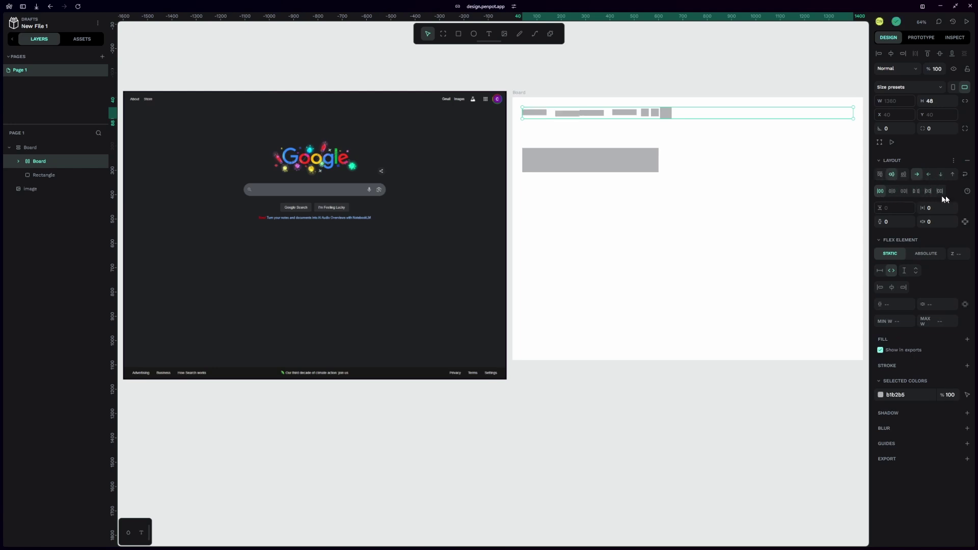
click(916, 191)
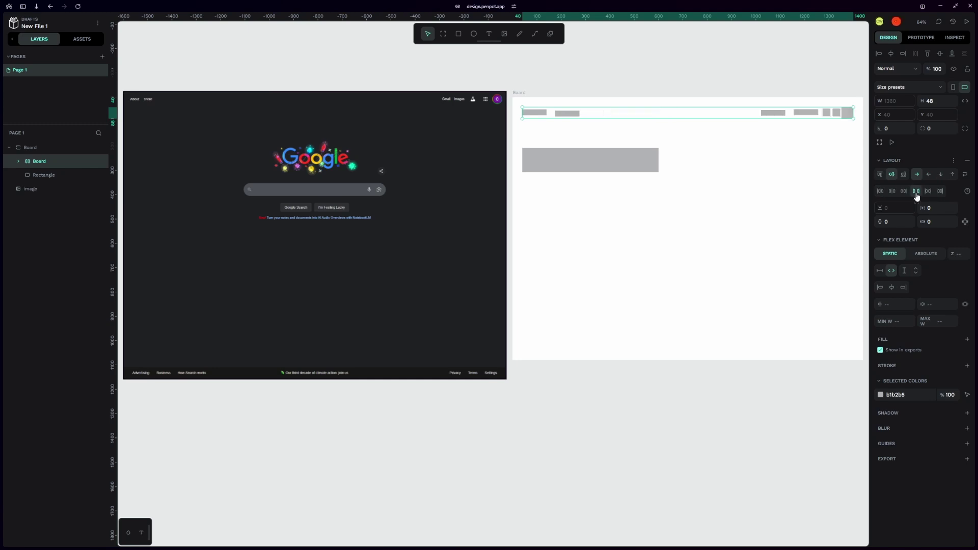
click(563, 116)
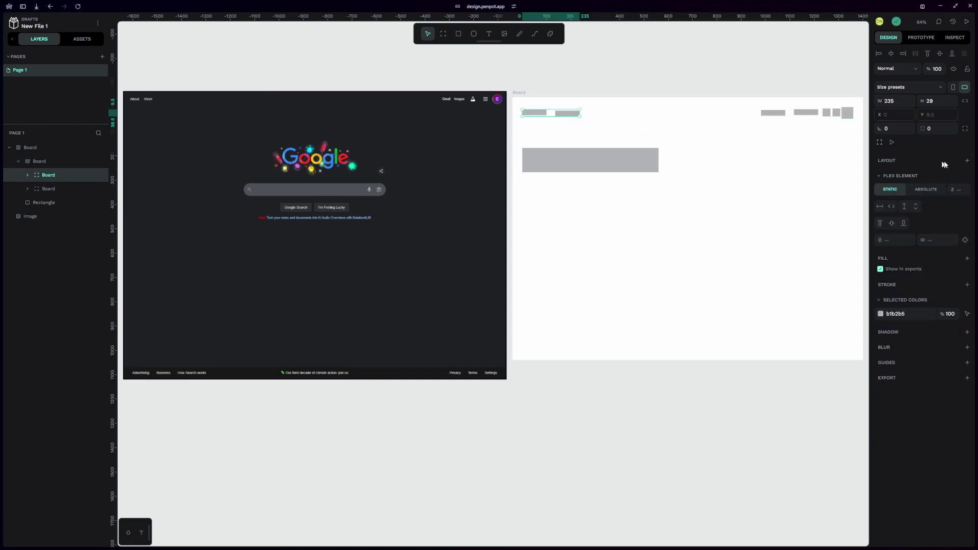
Step: Give the left header group a flex layout with vertically centred items packed at the start
click(967, 160)
click(955, 173)
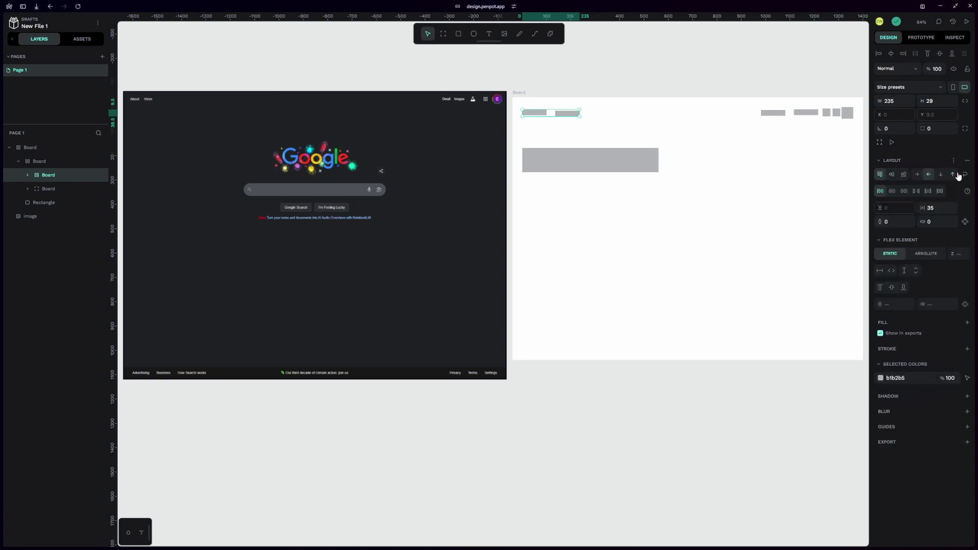
click(892, 176)
click(930, 102)
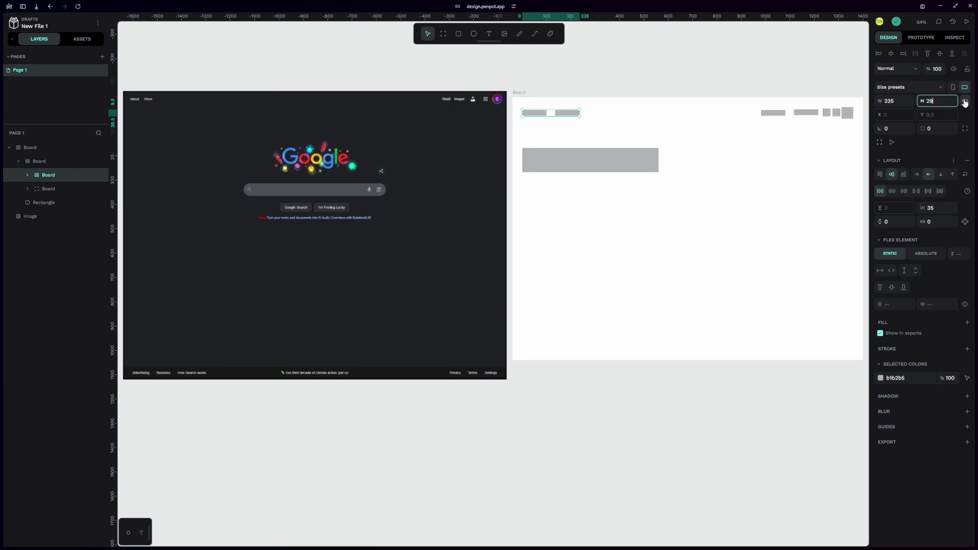
click(940, 88)
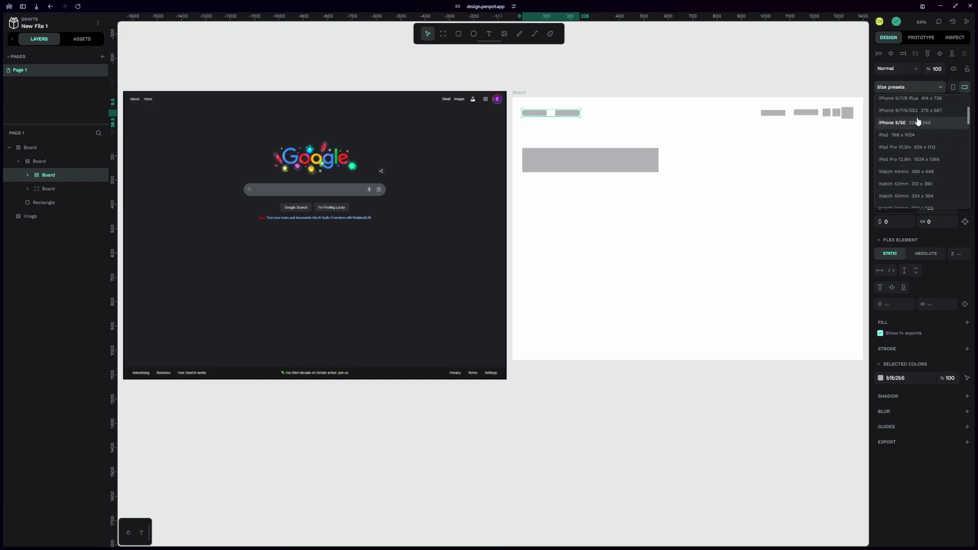
click(940, 88)
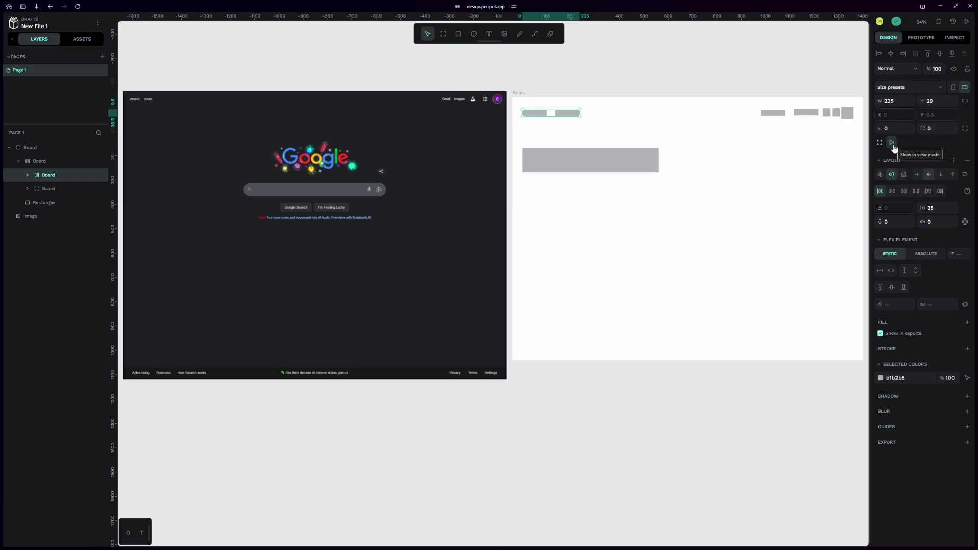
click(967, 176)
click(916, 191)
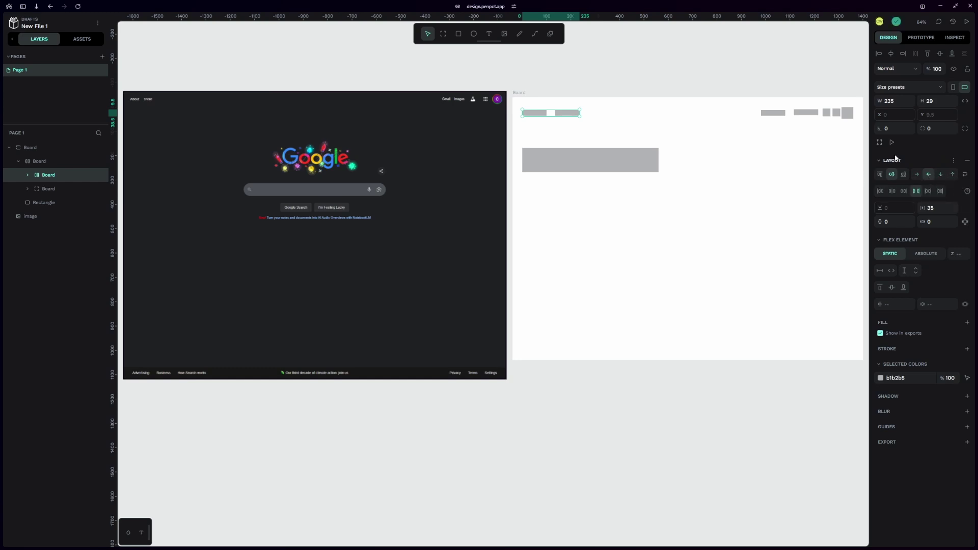
click(880, 191)
Step: Set a 24 gap and make the left group hug its content at 224 × 24
click(939, 209)
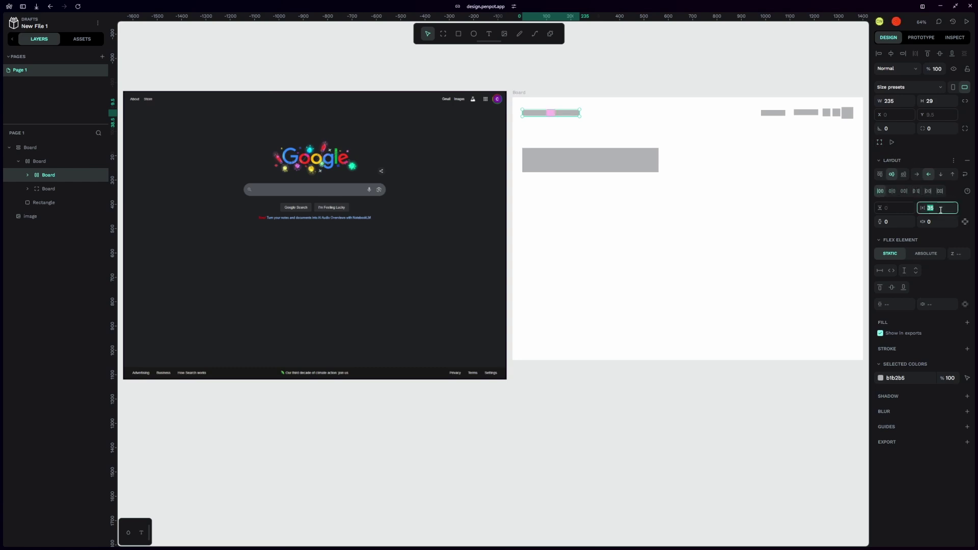
text(24)
key(Return)
click(892, 271)
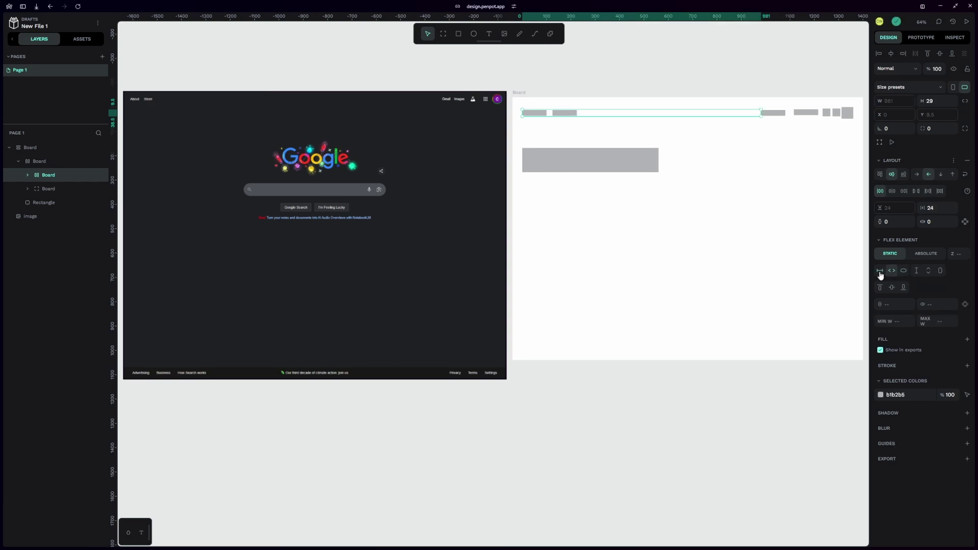
click(904, 272)
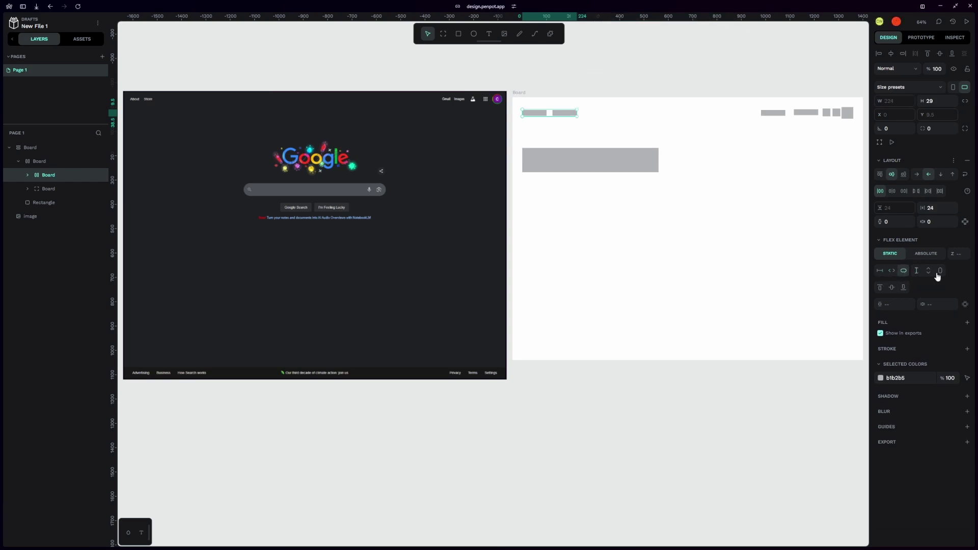
click(940, 272)
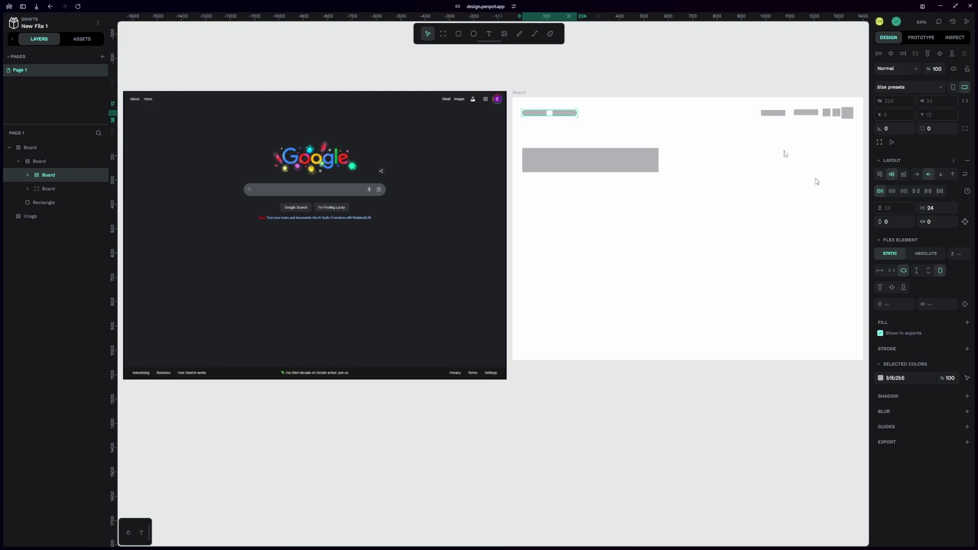
Step: Give the right header group a flex layout with vertically centred items
click(772, 116)
click(967, 160)
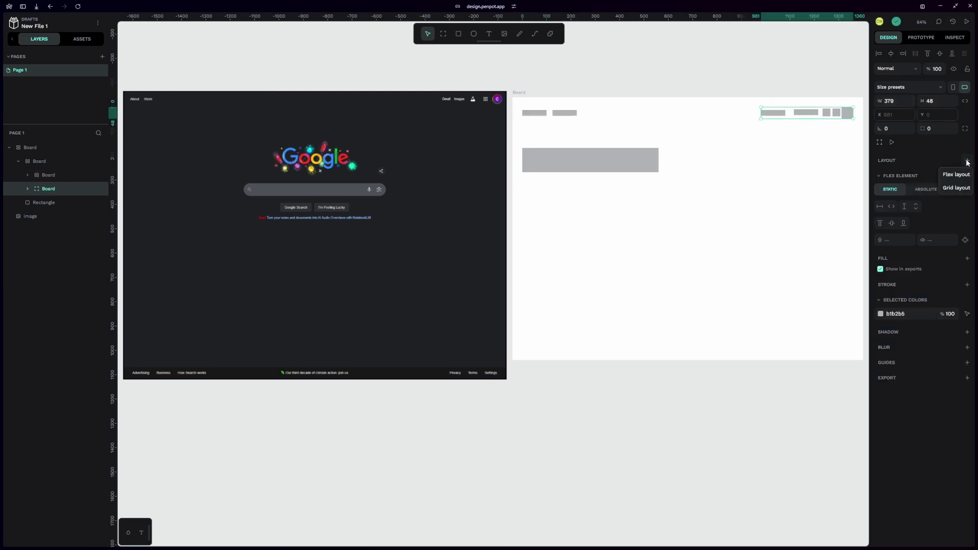
click(957, 175)
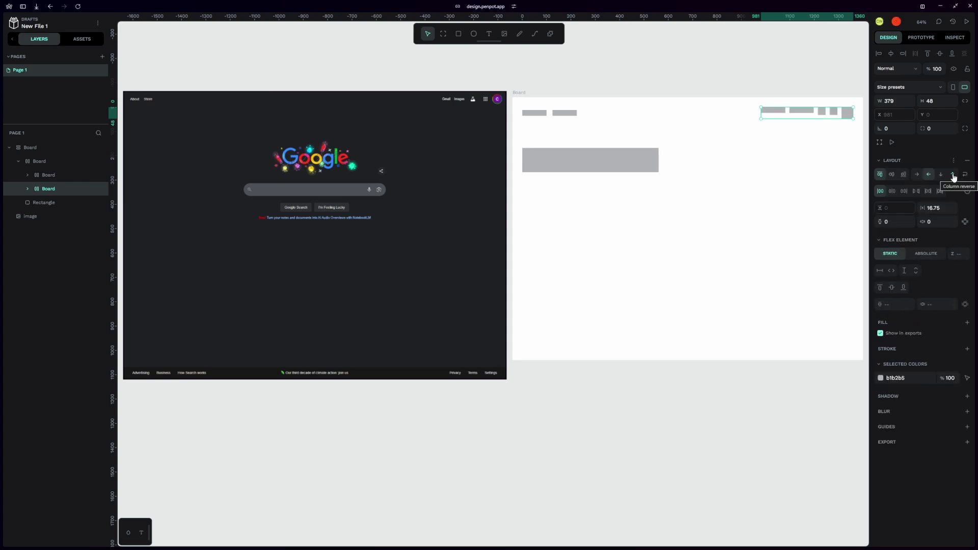
click(892, 175)
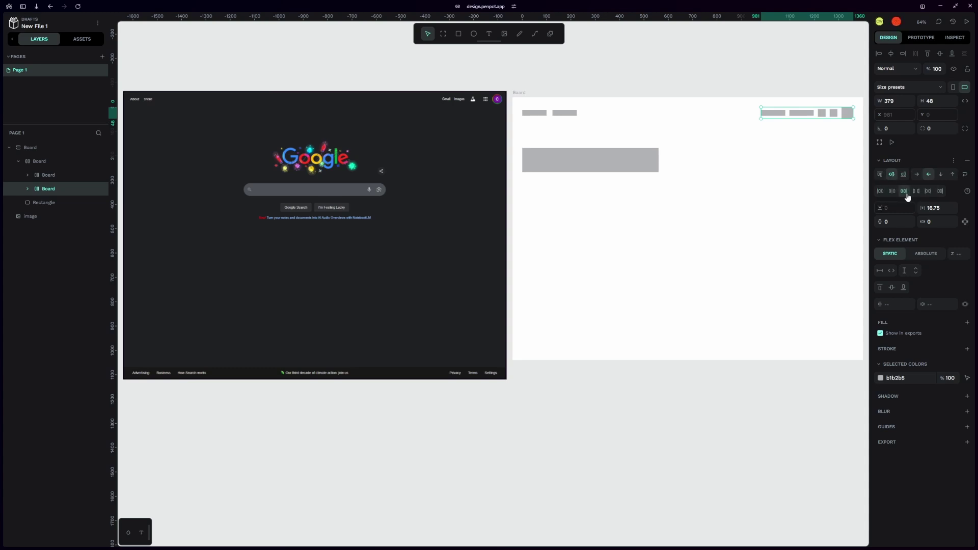
Step: Set a 24 gap and make the right group hug its items in width and height
click(939, 208)
text(24)
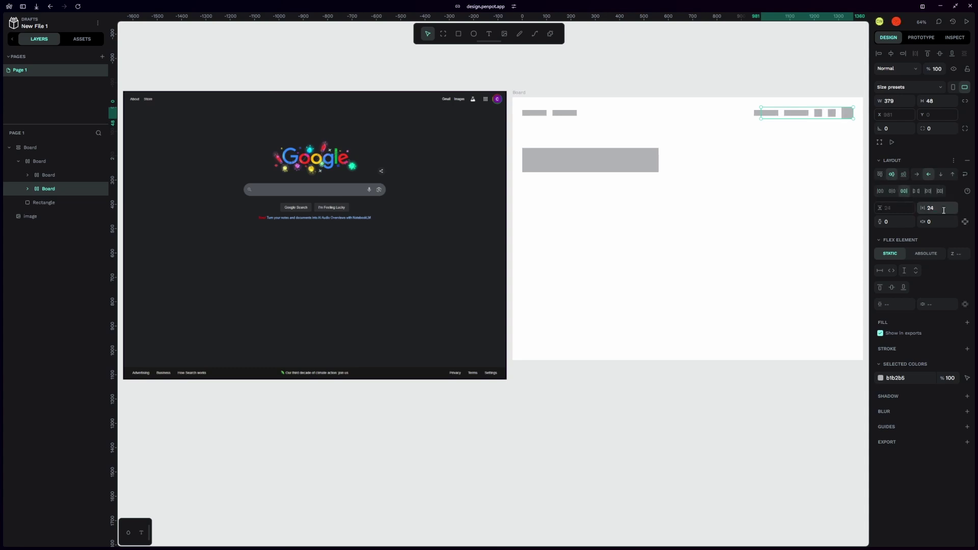
click(891, 271)
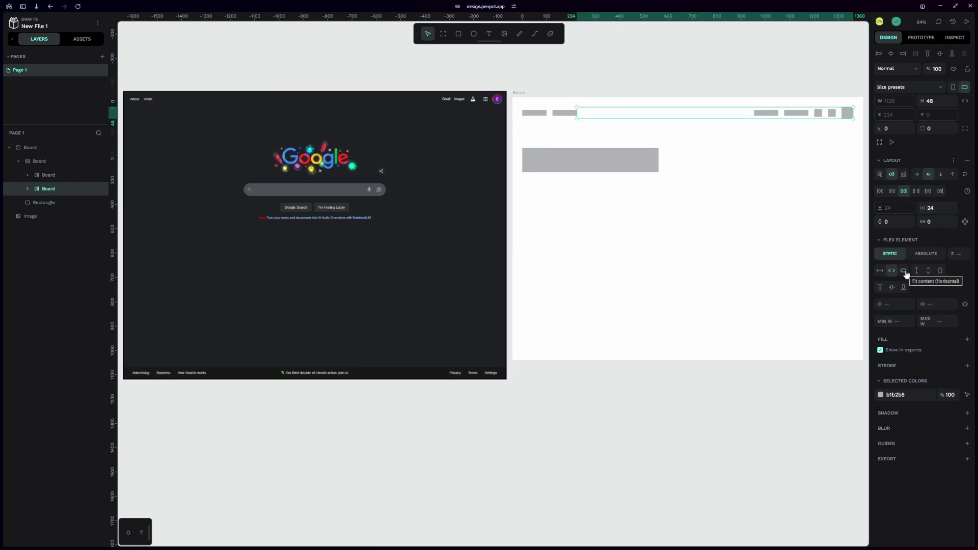
click(904, 272)
click(941, 273)
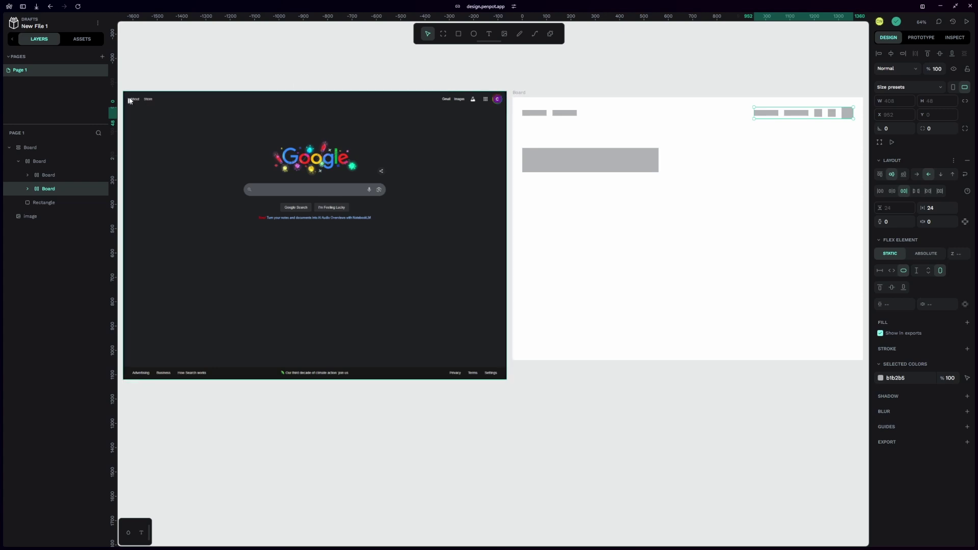
Step: Set the main board's vertical padding to 28
click(519, 94)
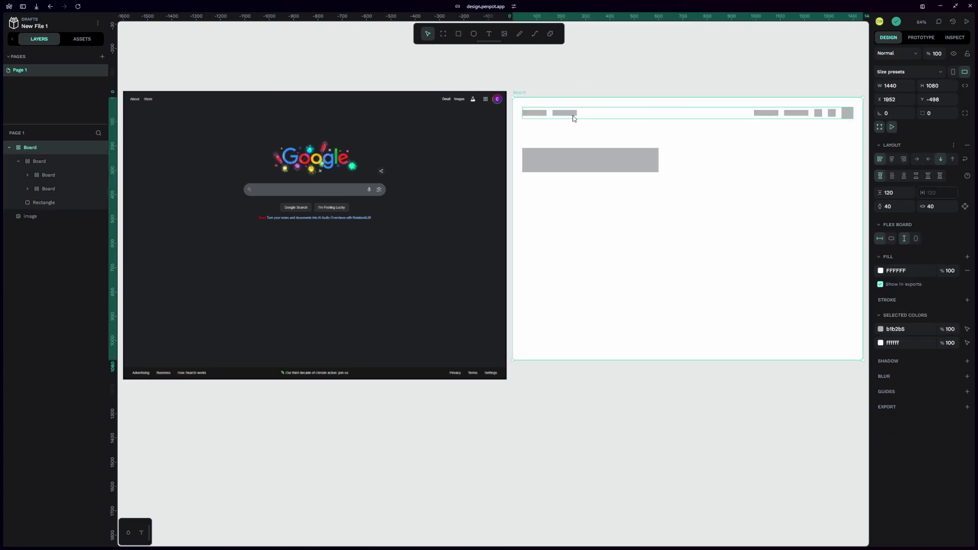
click(889, 206)
text(32)
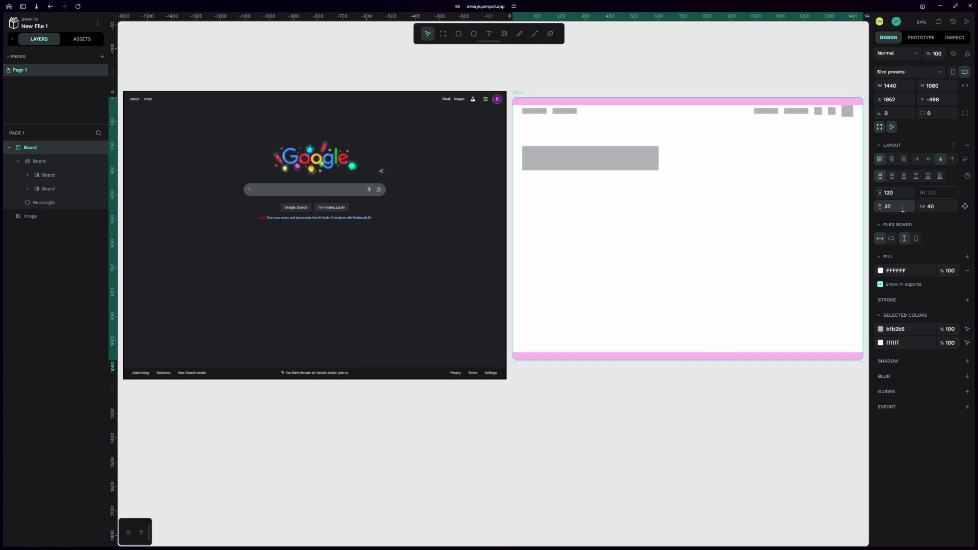
key(Return)
text(28)
key(Return)
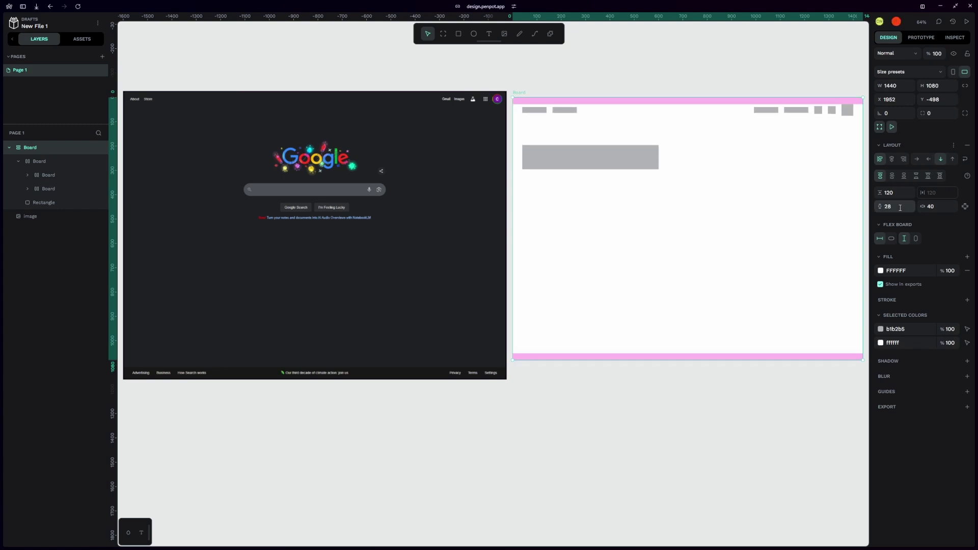
Step: Centre the main board's items horizontally and duplicate the grey rectangle with Ctrl+D
click(616, 72)
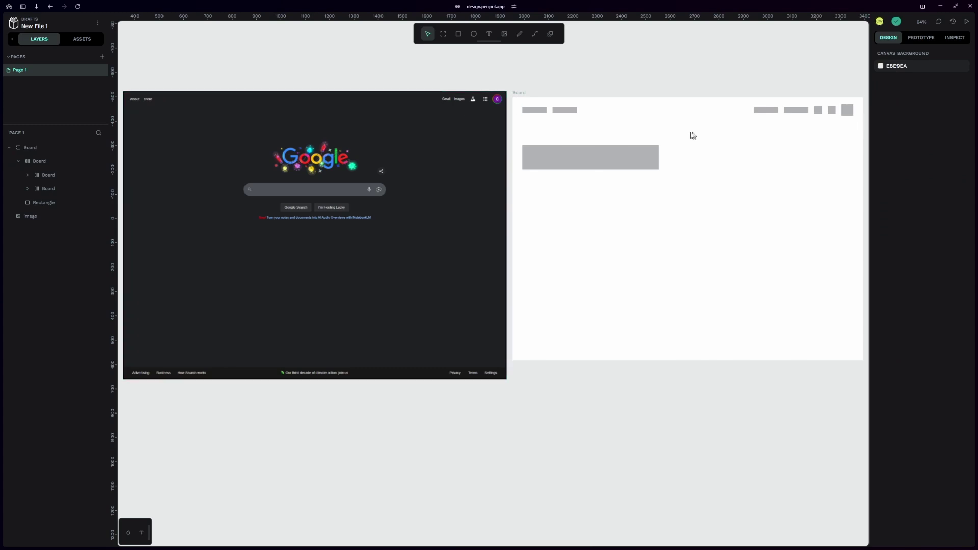
click(626, 166)
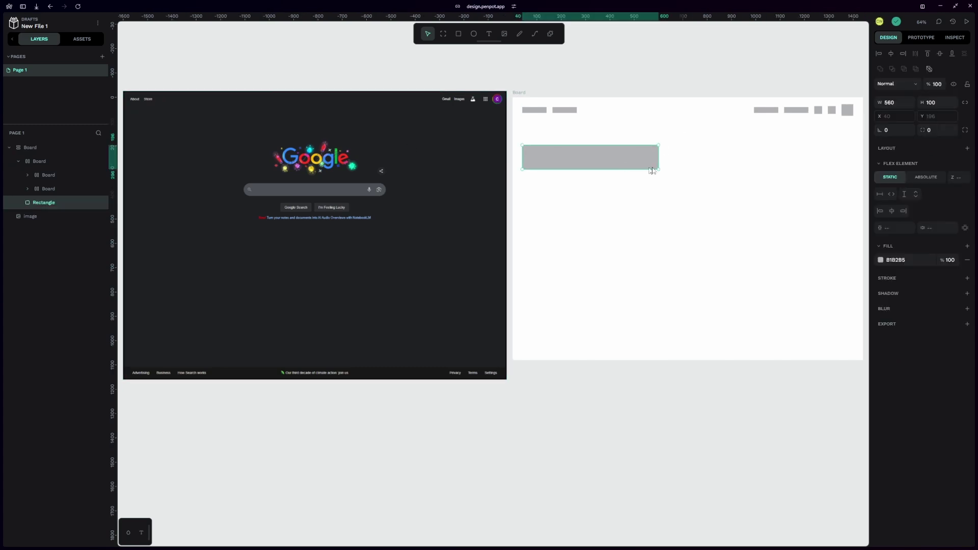
click(780, 157)
click(518, 93)
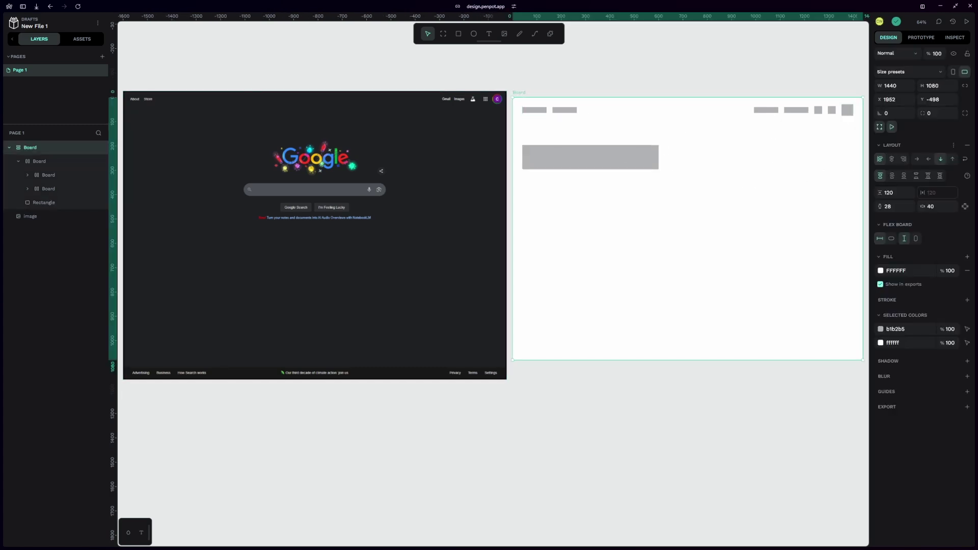
click(891, 162)
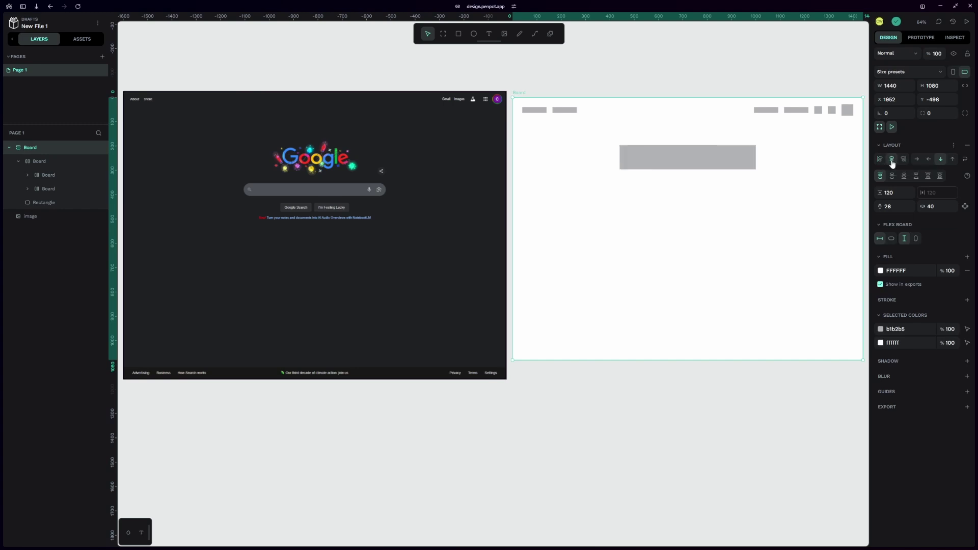
click(697, 164)
key(ctrl+d)
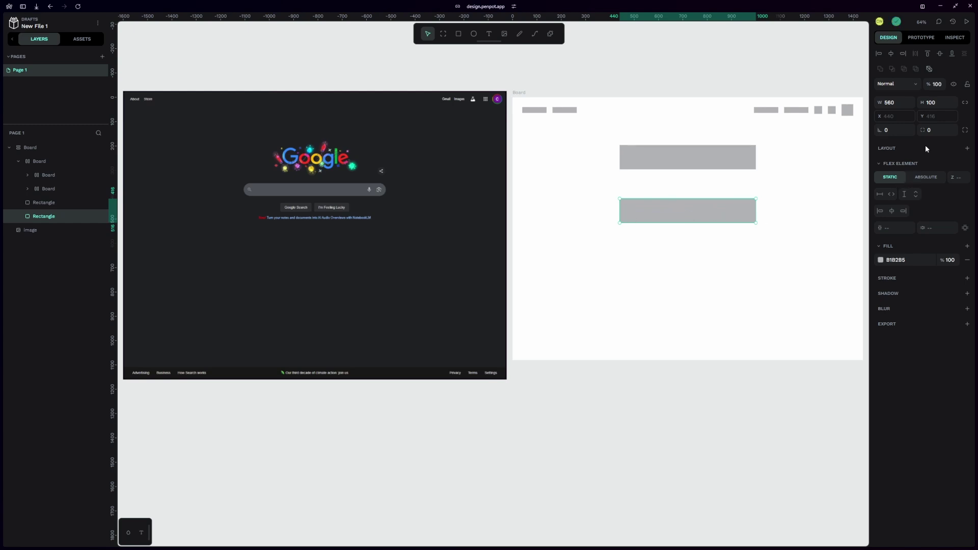
Step: Round the copied rectangle's corners with a 32 radius
click(949, 129)
text(16)
key(Return)
click(945, 130)
text(32)
Step: Set the copied rectangle's height to 56, making a 560 × 56 pill
click(947, 102)
text(64)
key(Return)
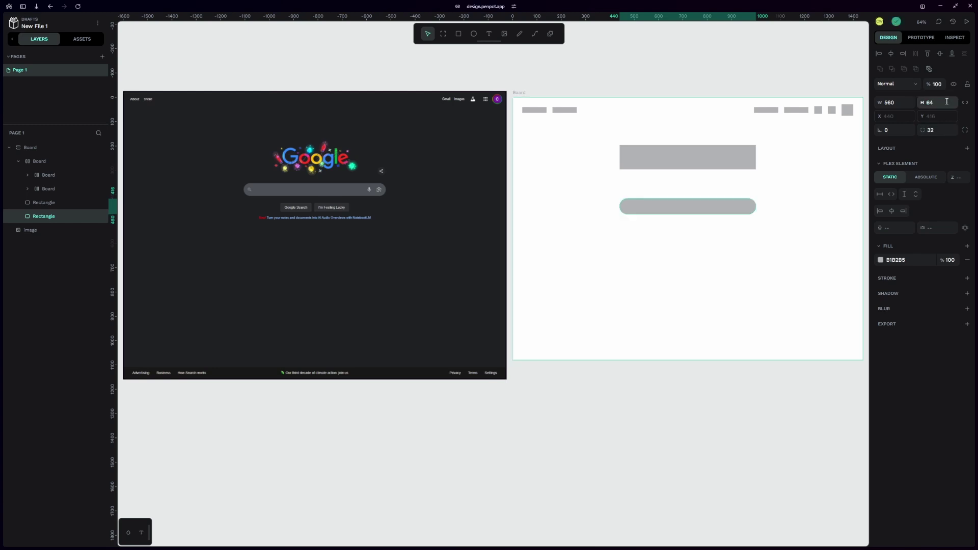
click(946, 102)
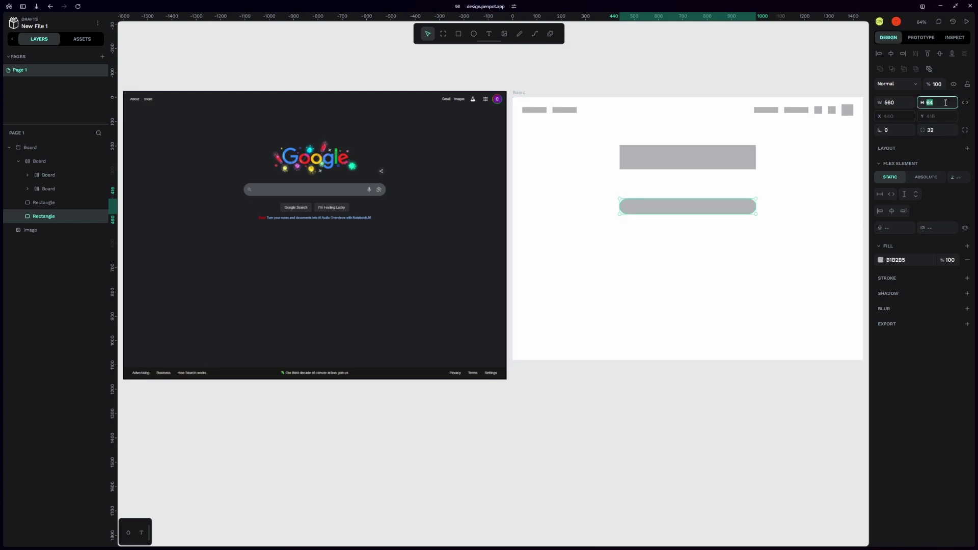
text(48)
key(Return)
click(879, 150)
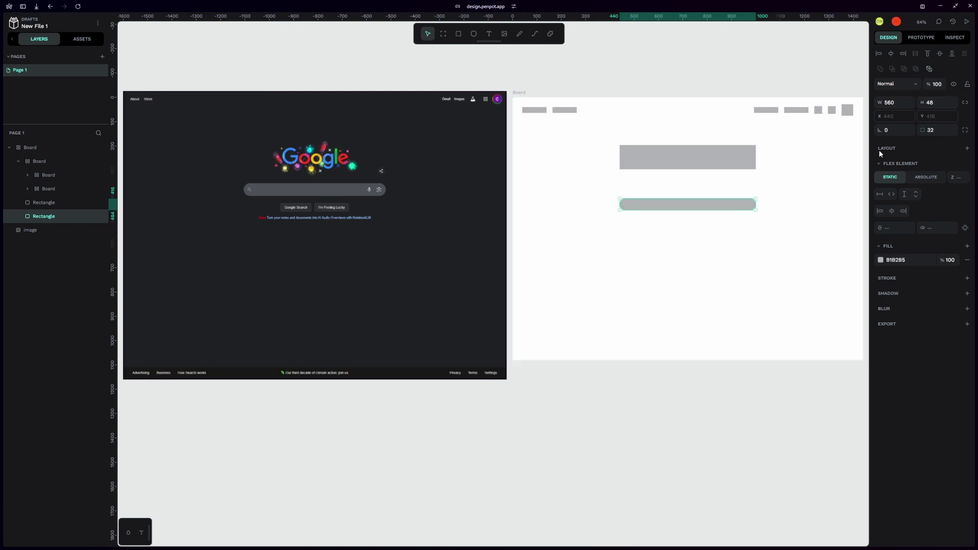
click(940, 103)
key(Return)
click(936, 142)
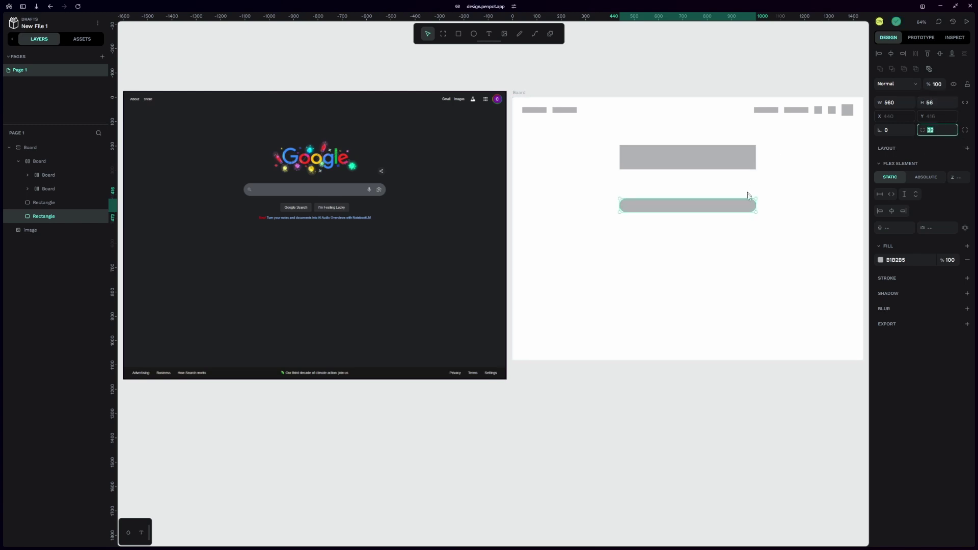
right_click(734, 205)
Step: Drag a copy of a 32 × 32 header square between the logo bar and search pill
click(693, 212)
click(835, 113)
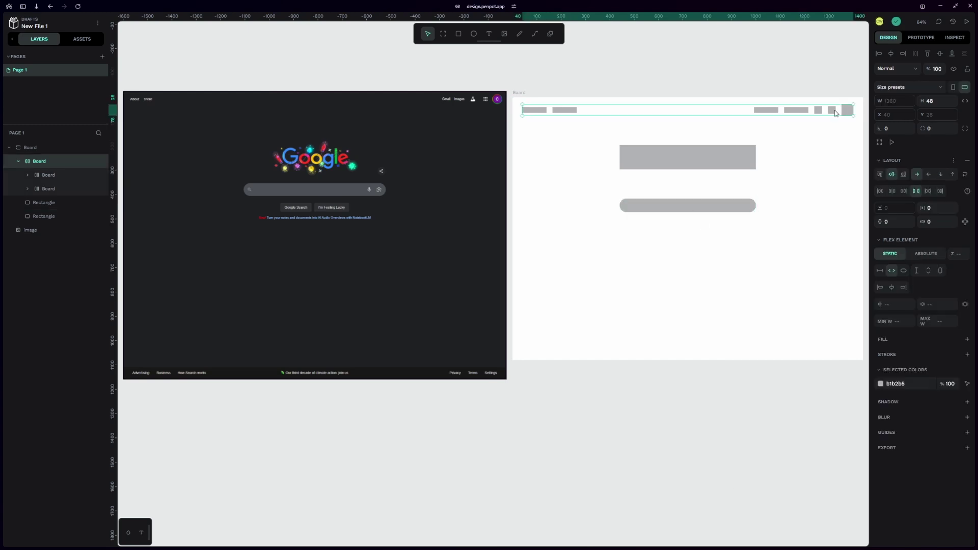
double_click(835, 112)
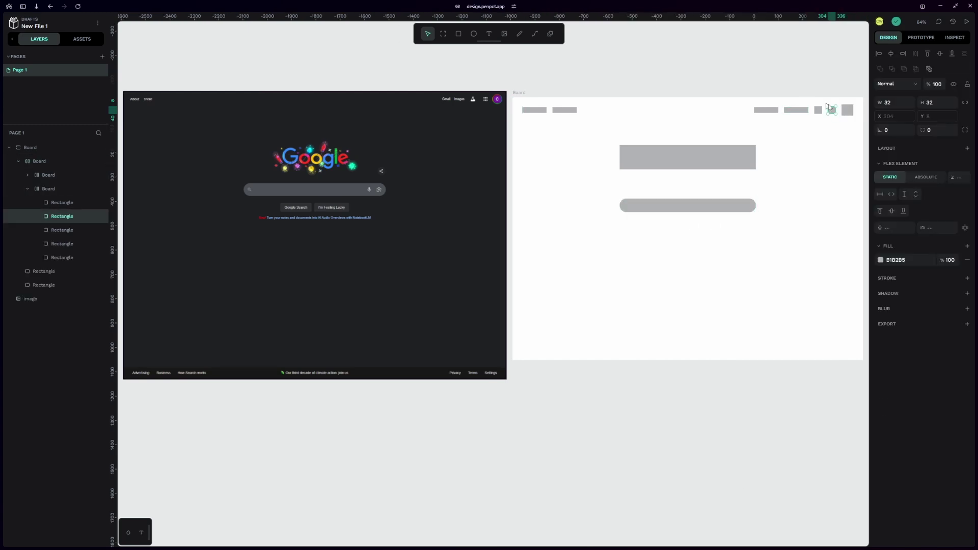
drag(832, 113, 798, 200)
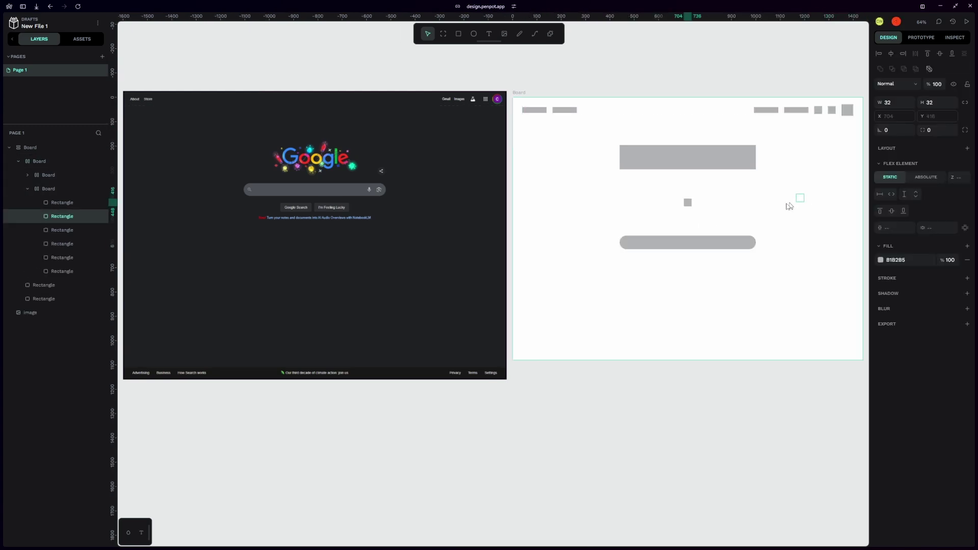
click(720, 168)
key(alt)
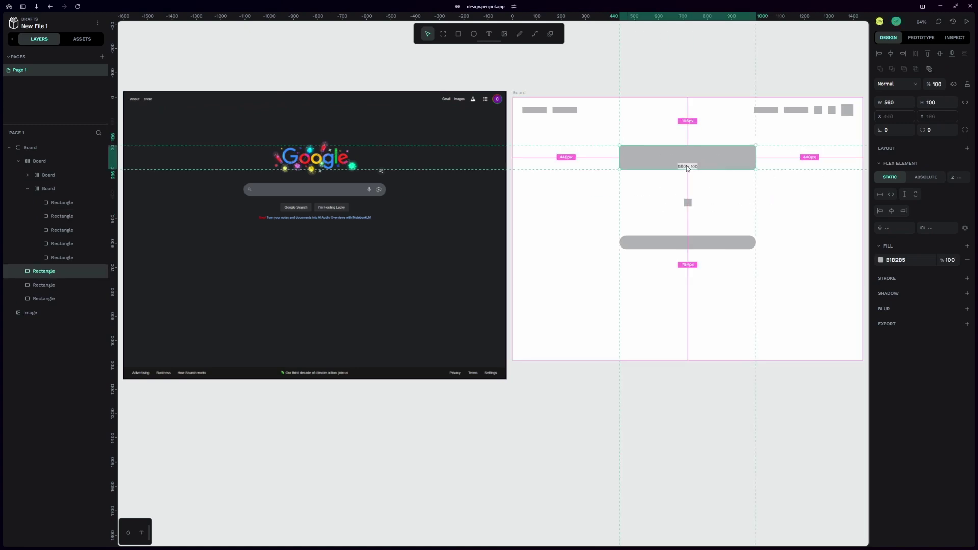
click(819, 113)
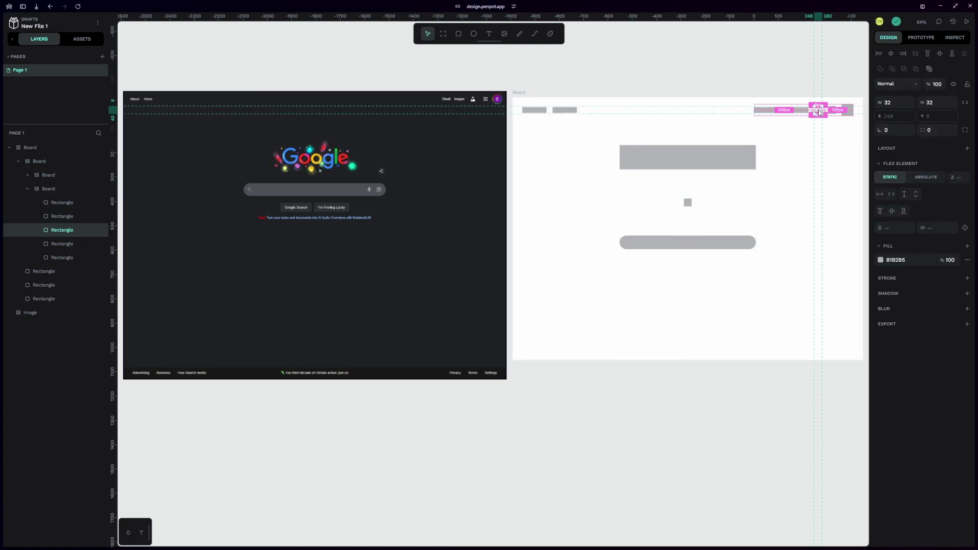
click(688, 202)
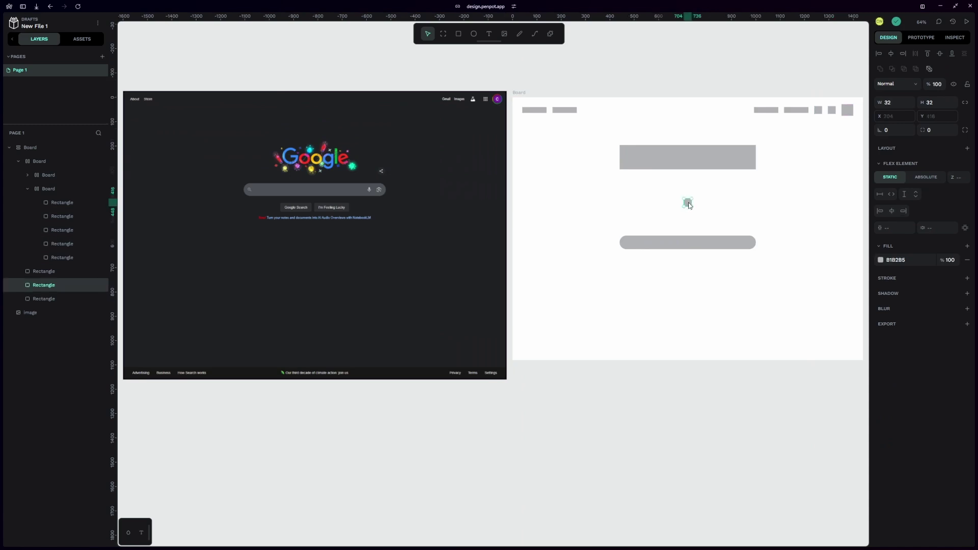
click(661, 244)
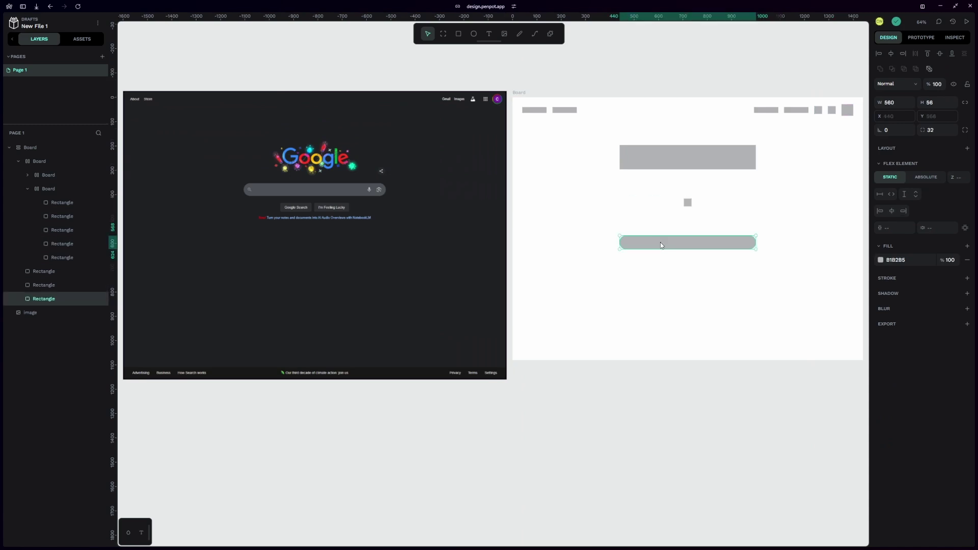
right_click(660, 245)
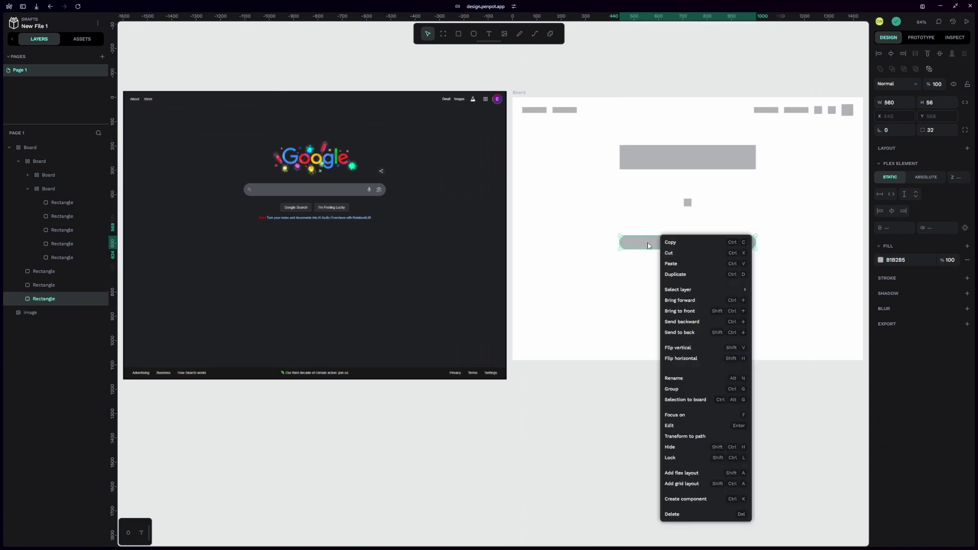
click(688, 203)
click(688, 203)
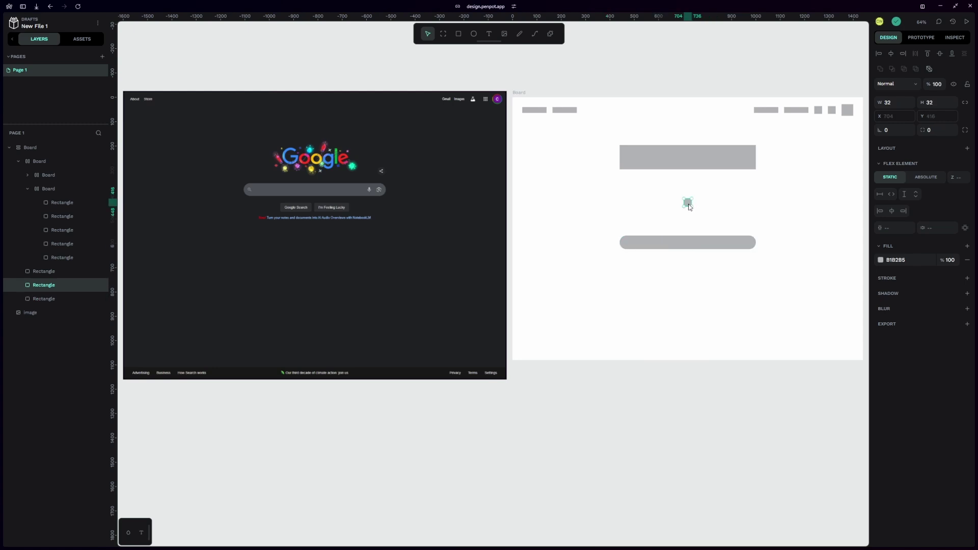
Step: Duplicate the centre square into three and wrap them in a new board
key(ctrl+d)
key(ctrl+d)
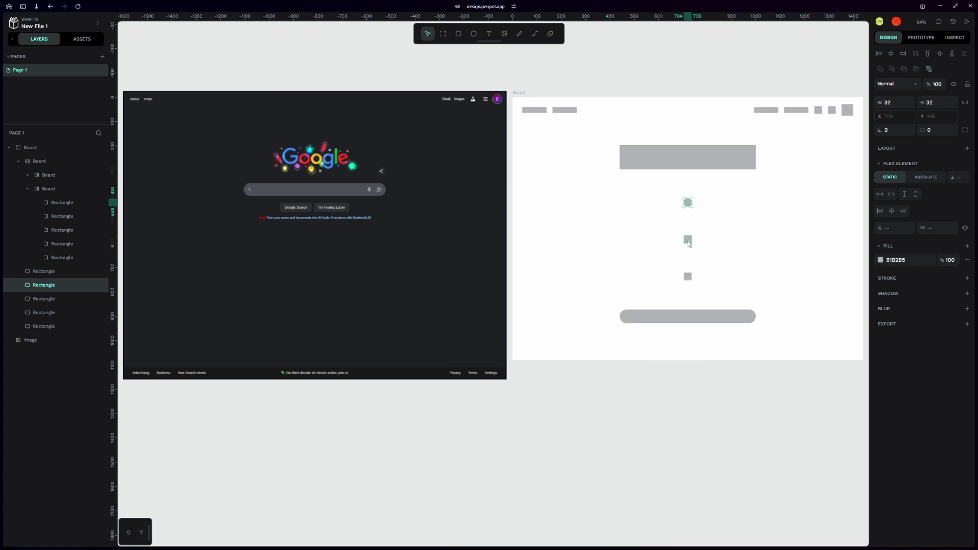
shift+click(688, 241)
shift+click(689, 280)
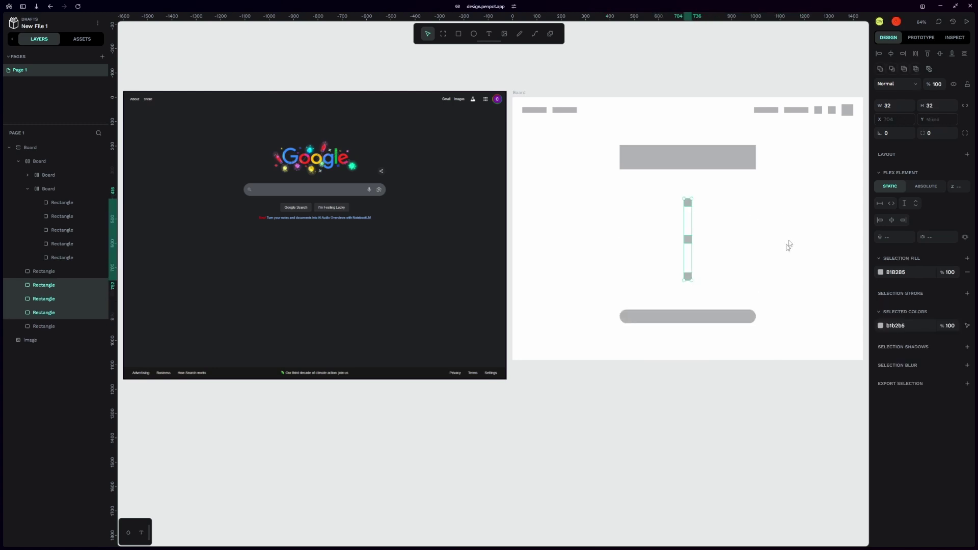
right_click(687, 243)
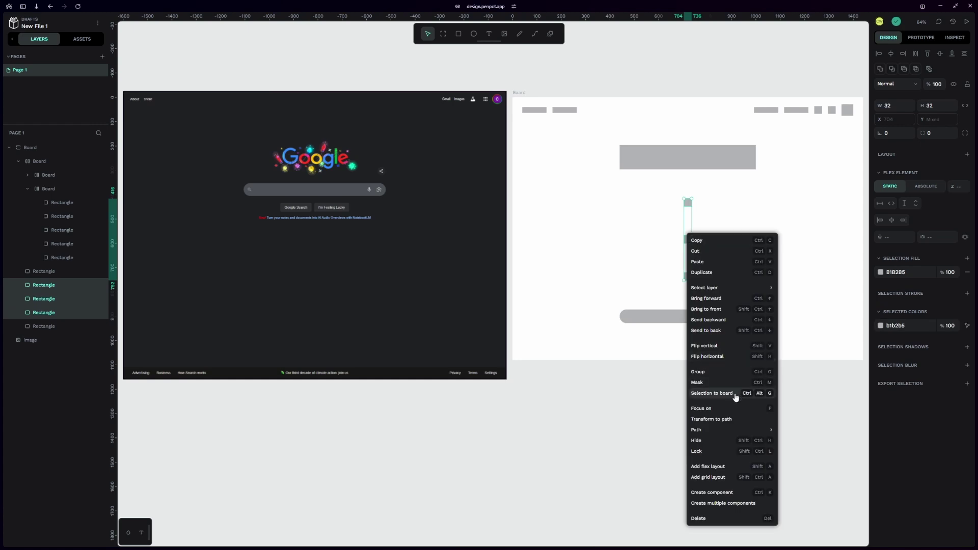
click(736, 395)
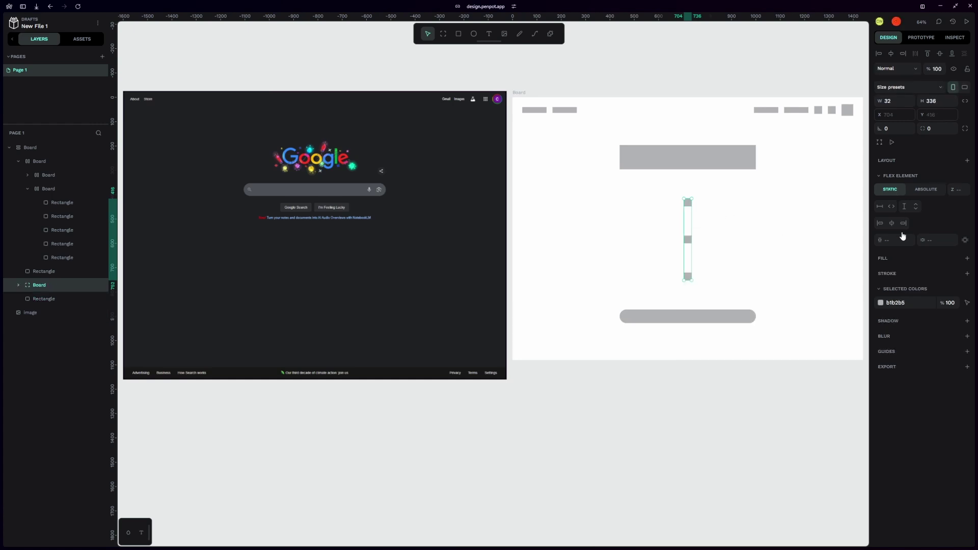
Step: Give the new board a horizontal flex row layout that fits its content
click(967, 160)
click(954, 175)
click(919, 176)
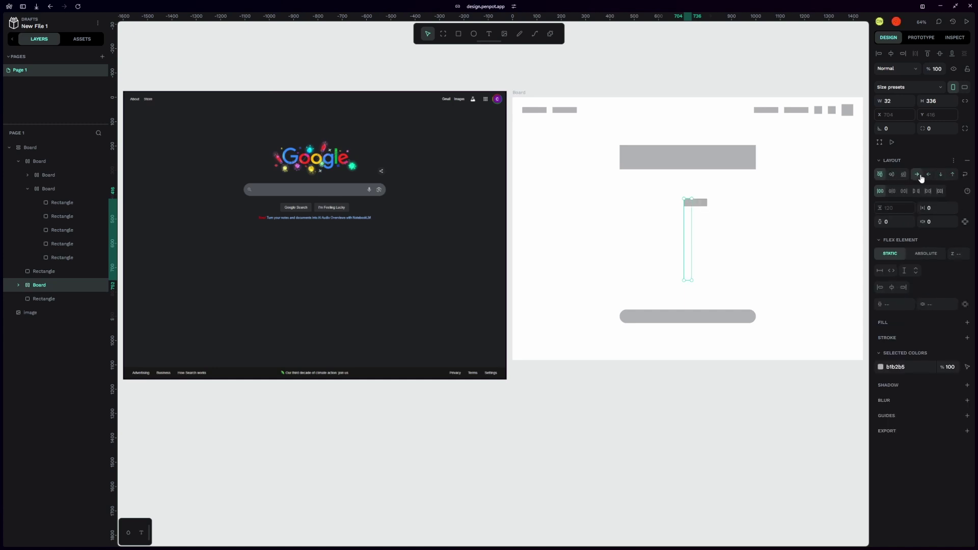
click(903, 270)
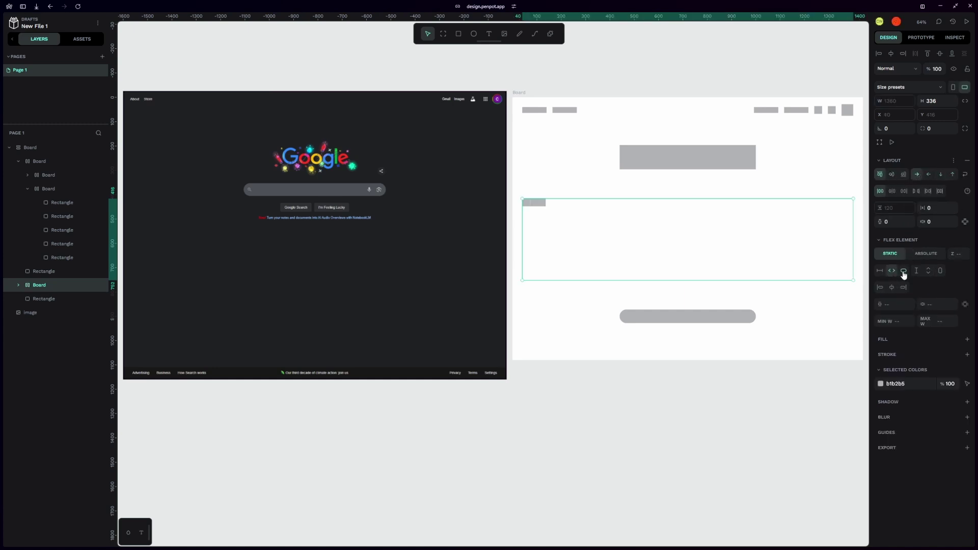
click(941, 272)
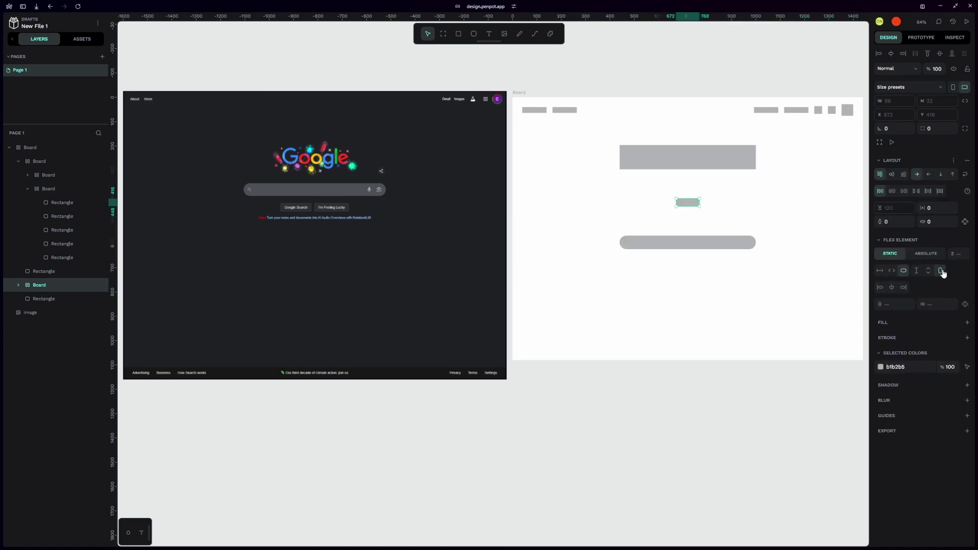
Step: Set a 20 gap and 20 padding on the board, and add a fill
click(944, 209)
text(20)
key(Return)
click(895, 223)
text(20)
key(Tab)
text(20)
key(Return)
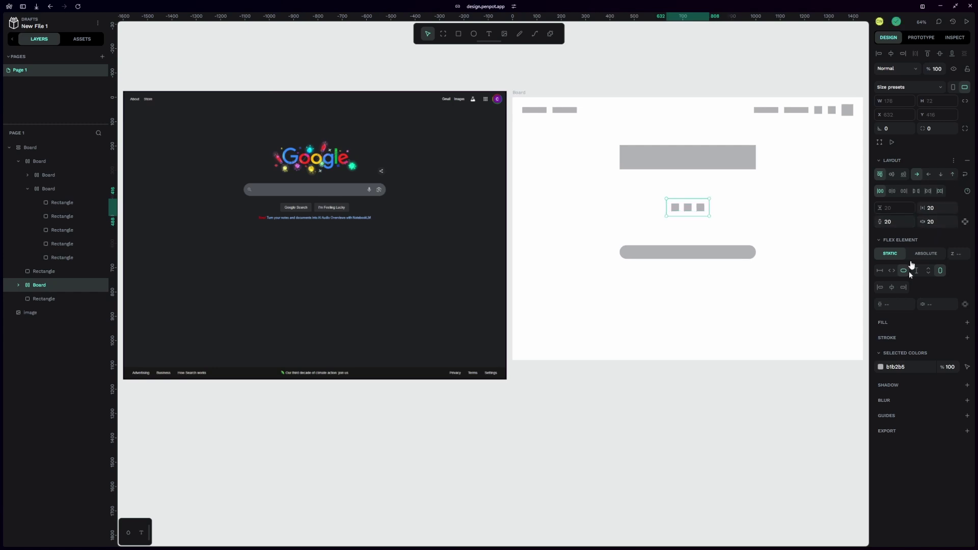
click(968, 323)
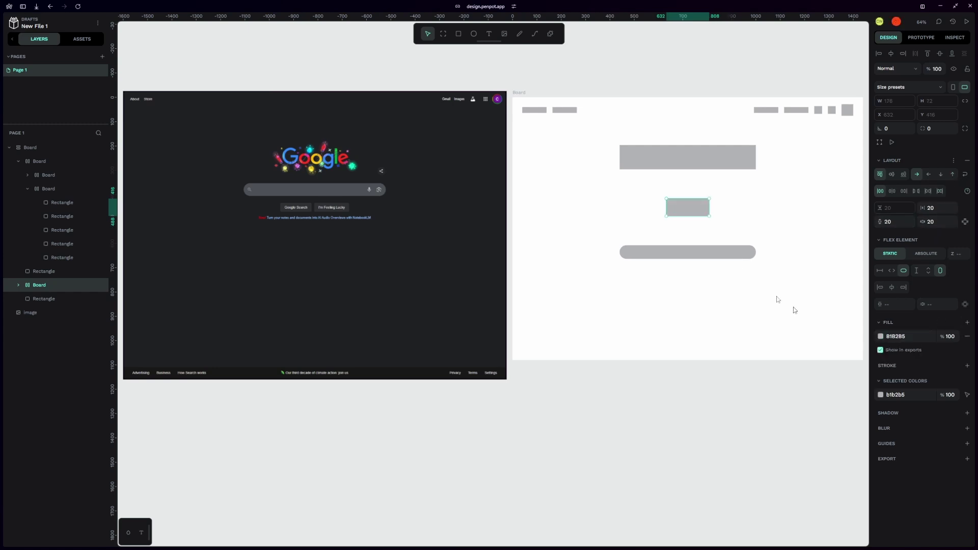
Step: Lighten the board fill to D8D8D8
click(880, 336)
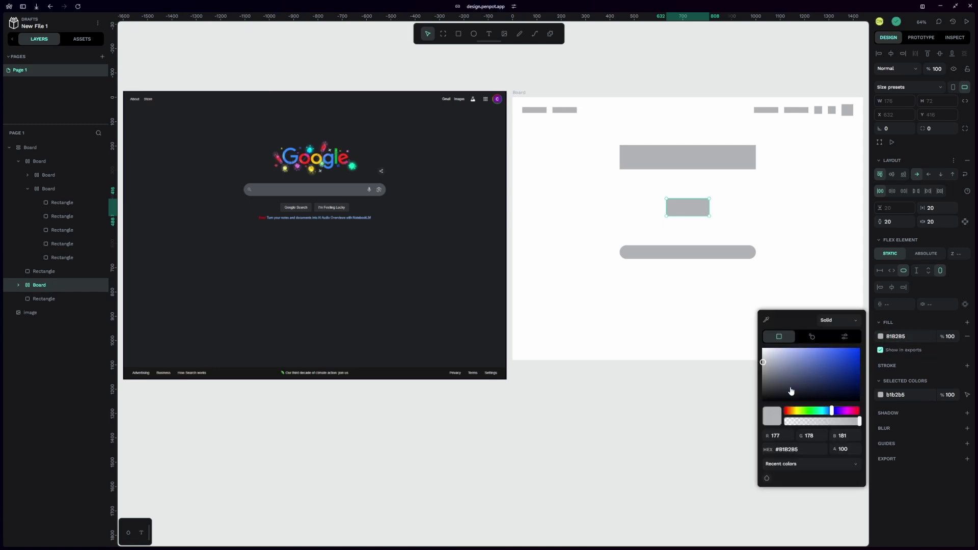
drag(762, 364, 761, 354)
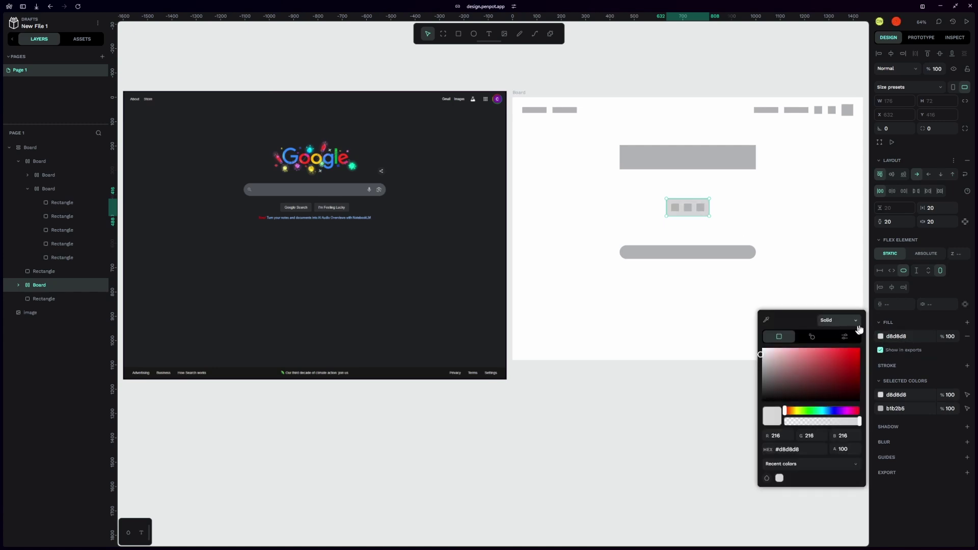
click(673, 391)
Step: Fill the three squares inside the board with darker 8C8C8C
click(705, 216)
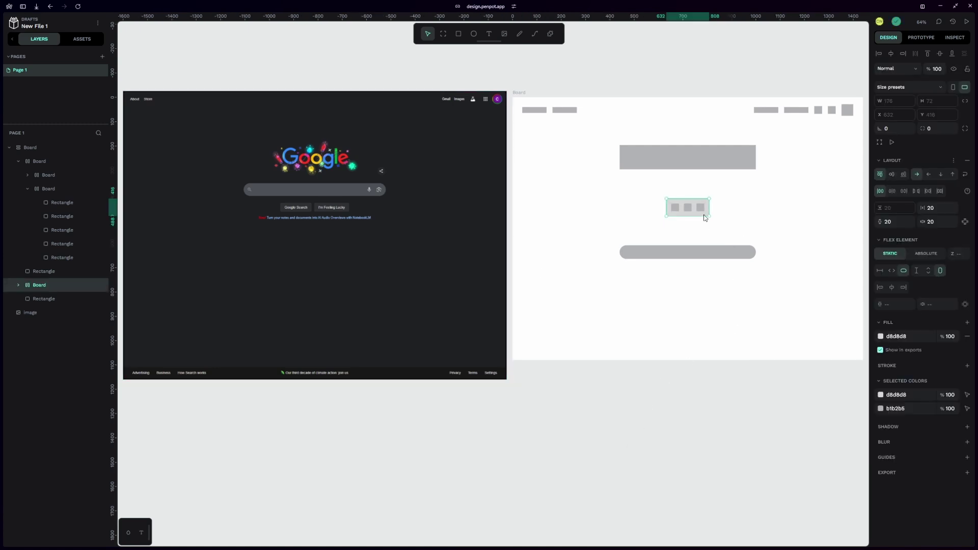
key(Return)
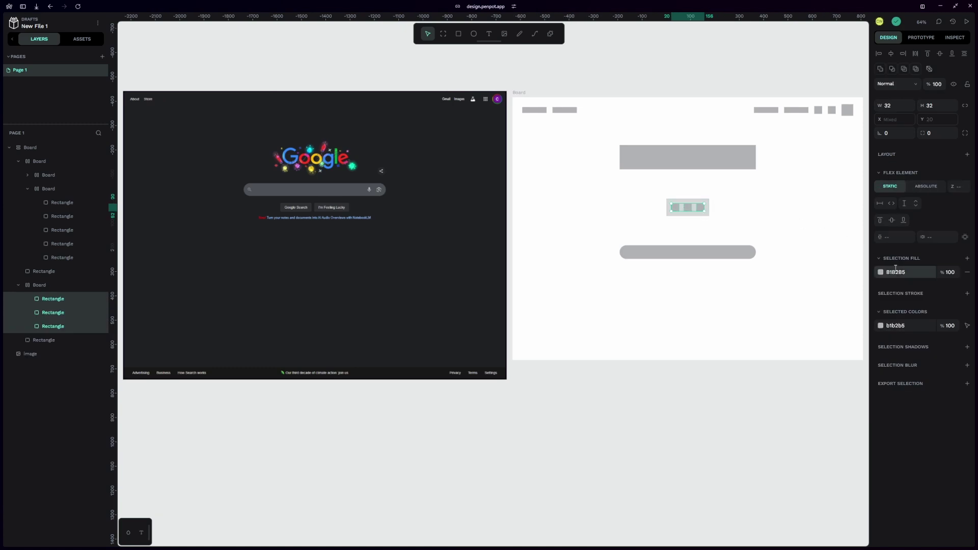
click(880, 273)
click(758, 305)
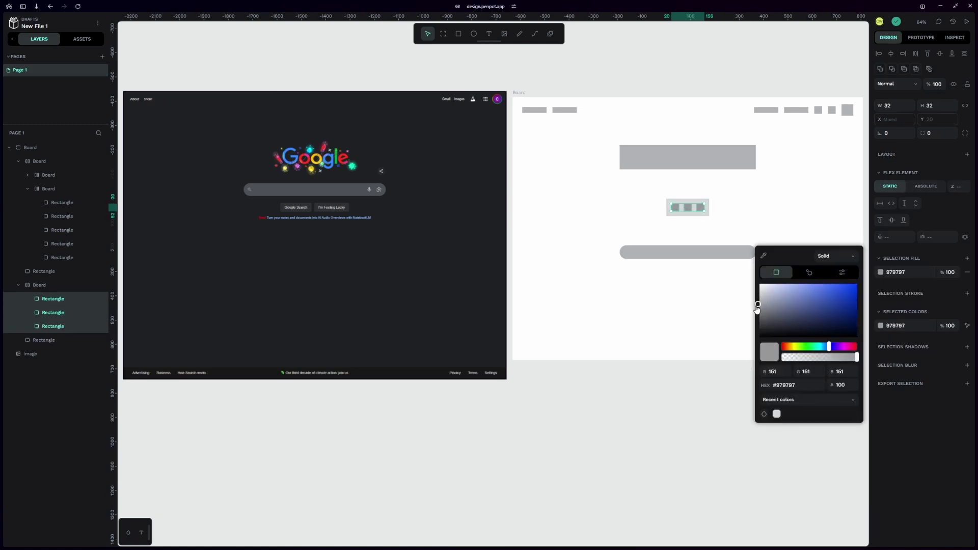
drag(758, 307, 754, 309)
click(723, 393)
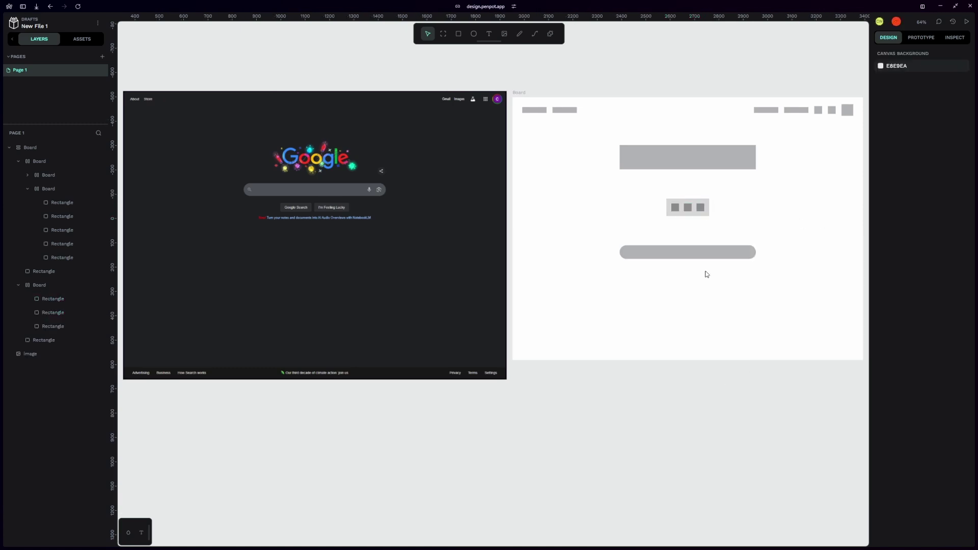
Step: Give the three-square board a 32 corner radius
click(694, 217)
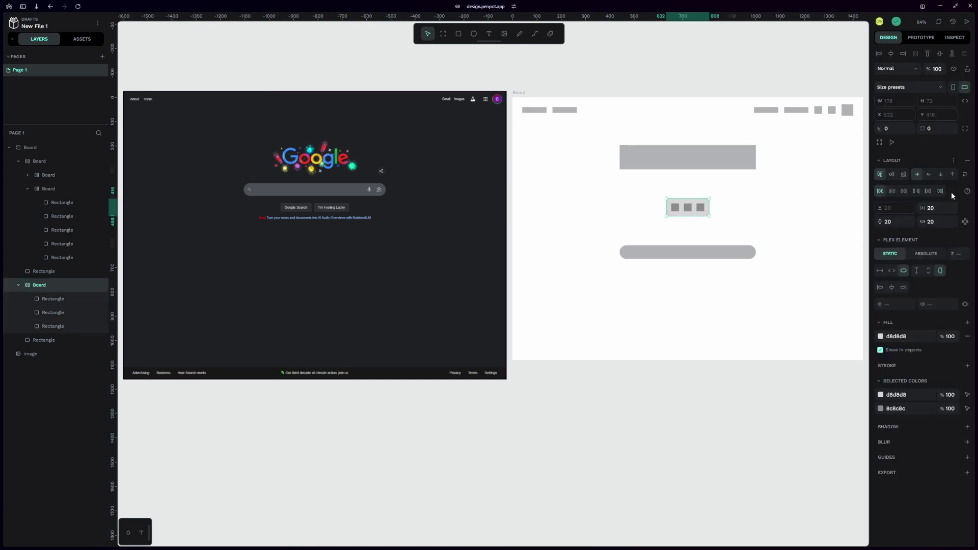
click(934, 129)
text(32)
key(Return)
Step: Wrap the middle and third squares in their own nested board with Ctrl+Alt+G
click(687, 207)
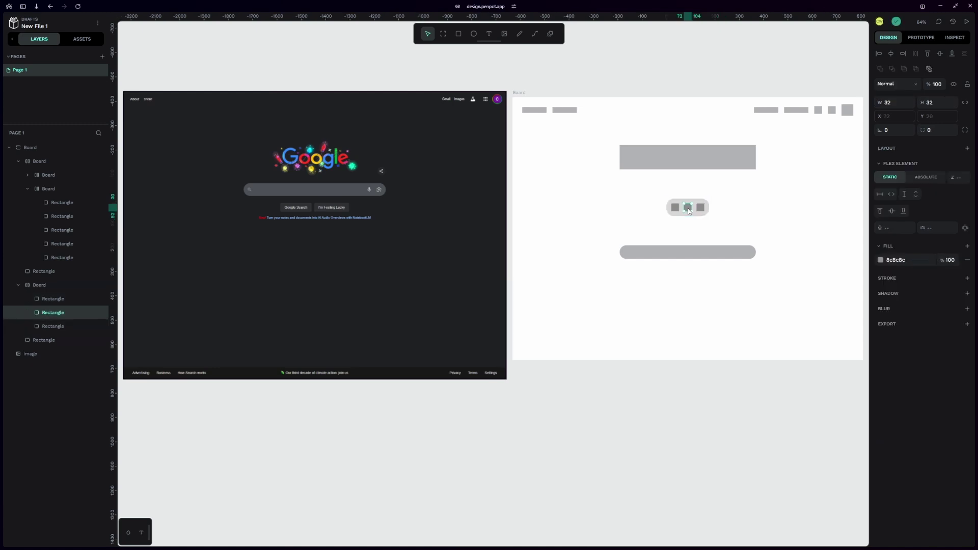
shift+click(702, 208)
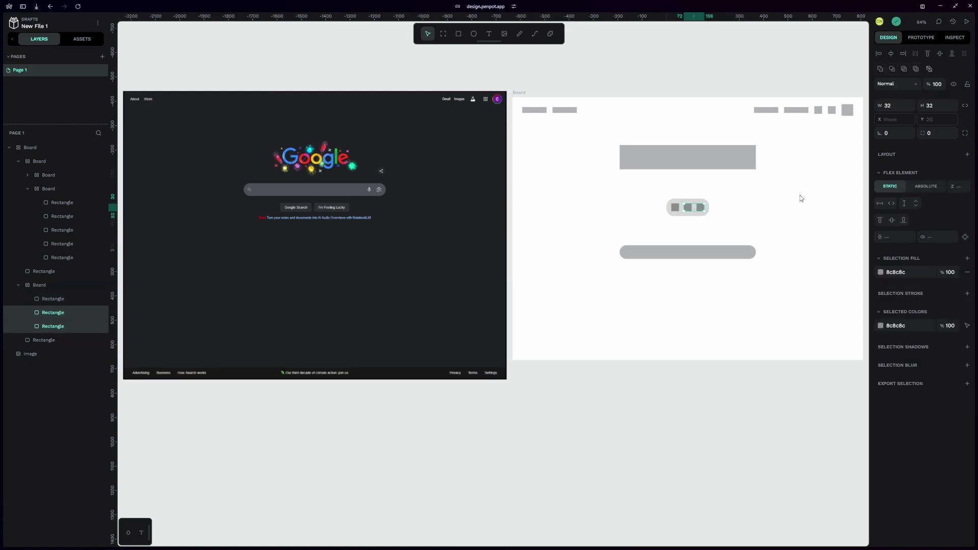
key(ctrl+alt+g)
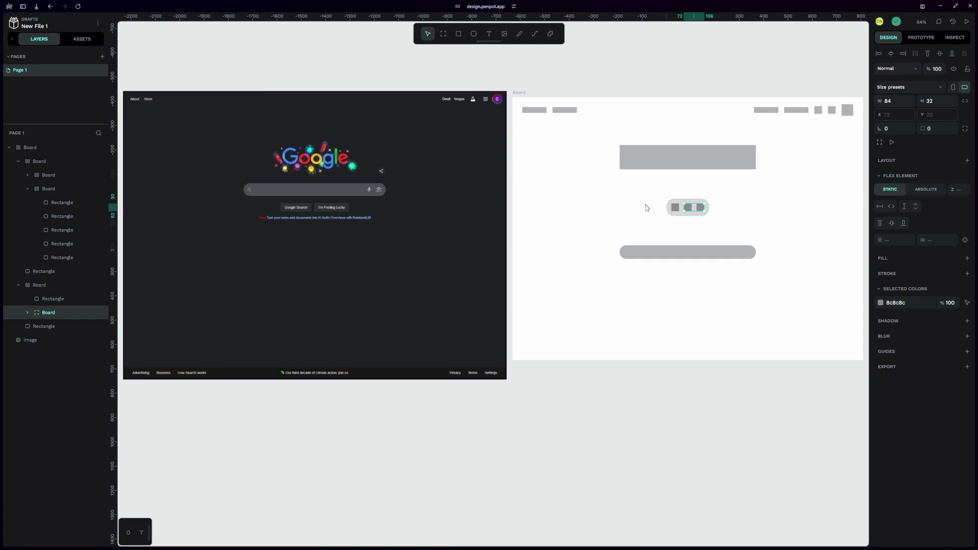
Step: Set the gap between the search-bar squares to 20
click(677, 216)
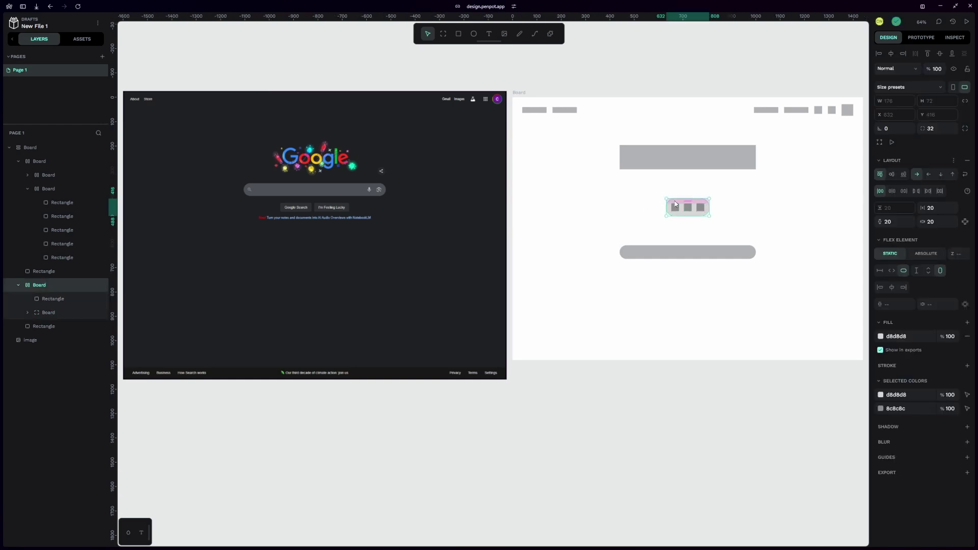
click(936, 209)
text(120)
key(Return)
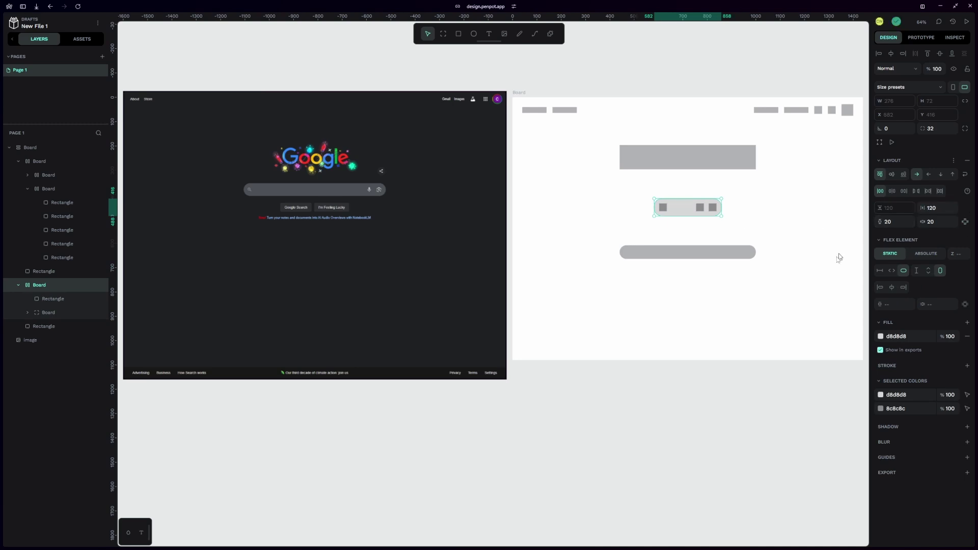
click(935, 208)
text(20)
key(Return)
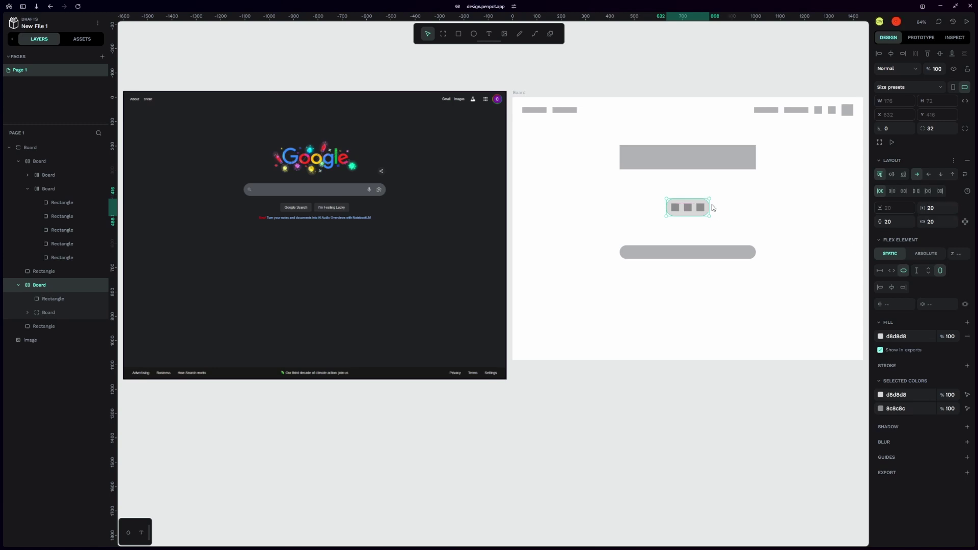
Step: Widen the search-bar board to 762 and justify space-between, pushing squares to opposite ends
drag(709, 207, 827, 213)
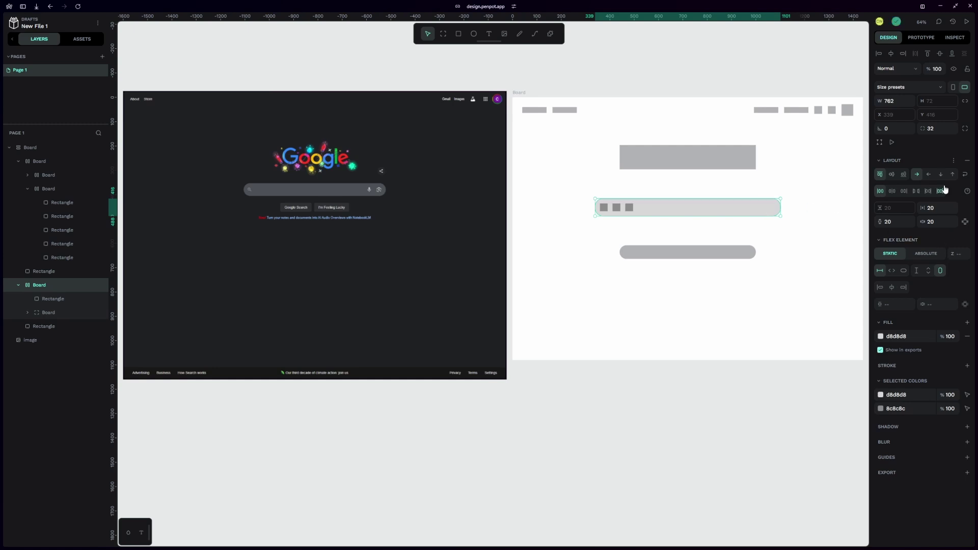
click(916, 192)
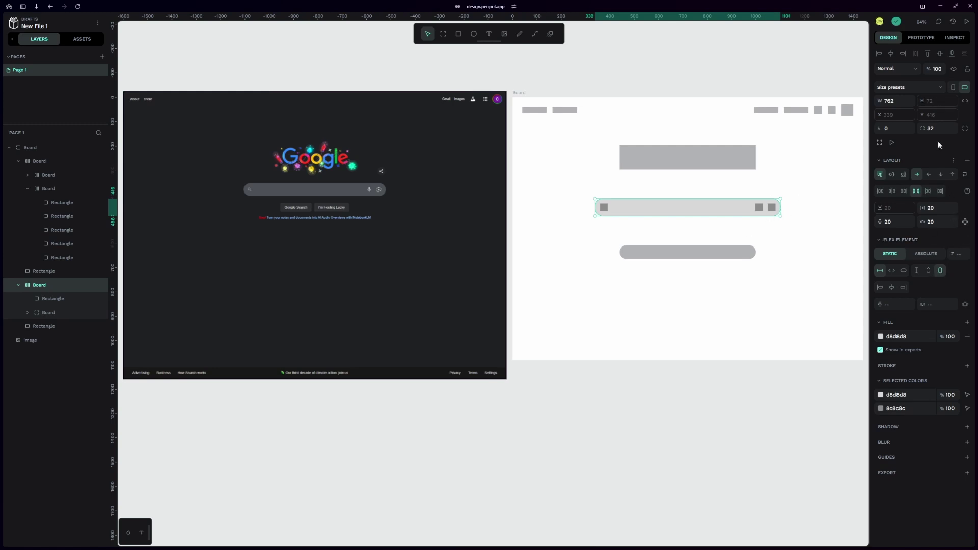
click(942, 124)
Step: Give the search-bar board a 40 corner radius and select its three squares
text(40)
key(Return)
click(604, 207)
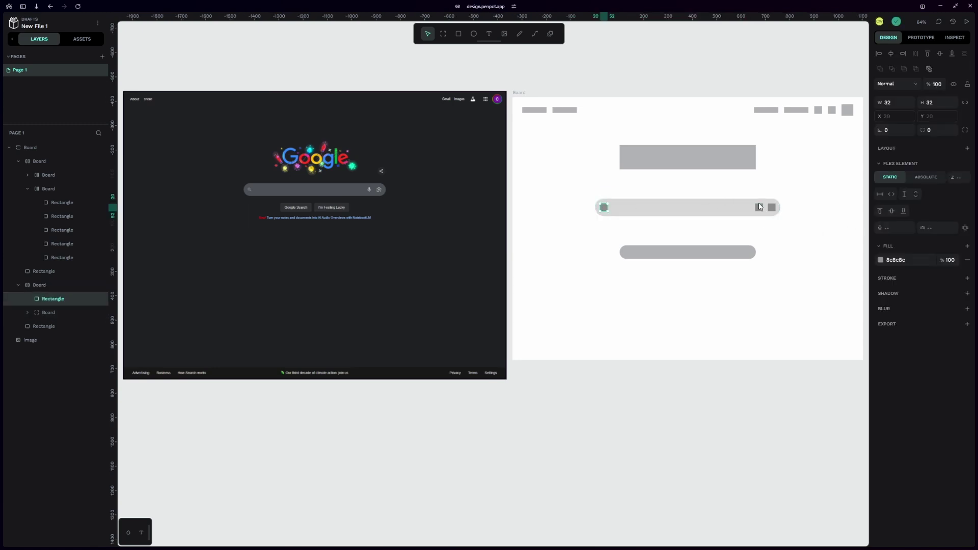
shift+click(759, 207)
shift+click(772, 207)
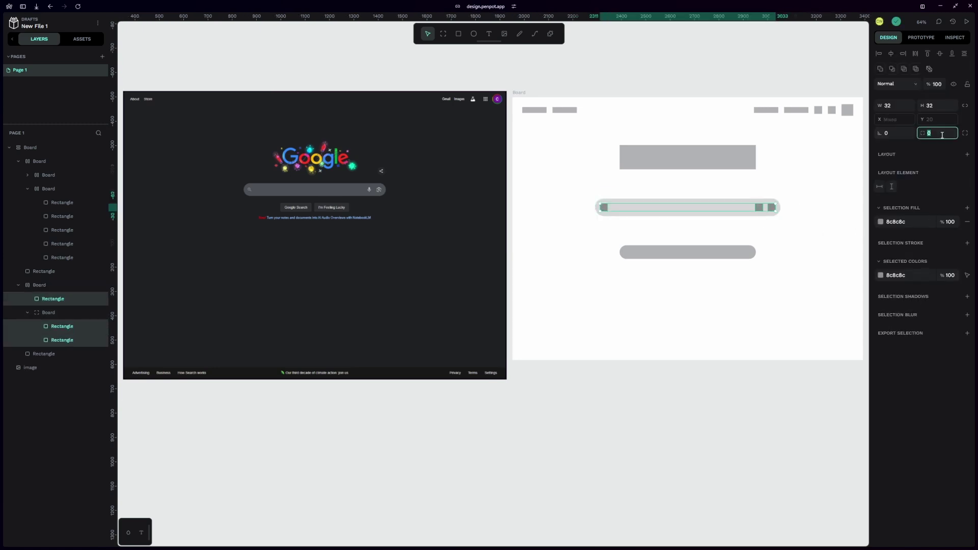
Step: Select the five header rectangles together, then clear the selection
click(832, 110)
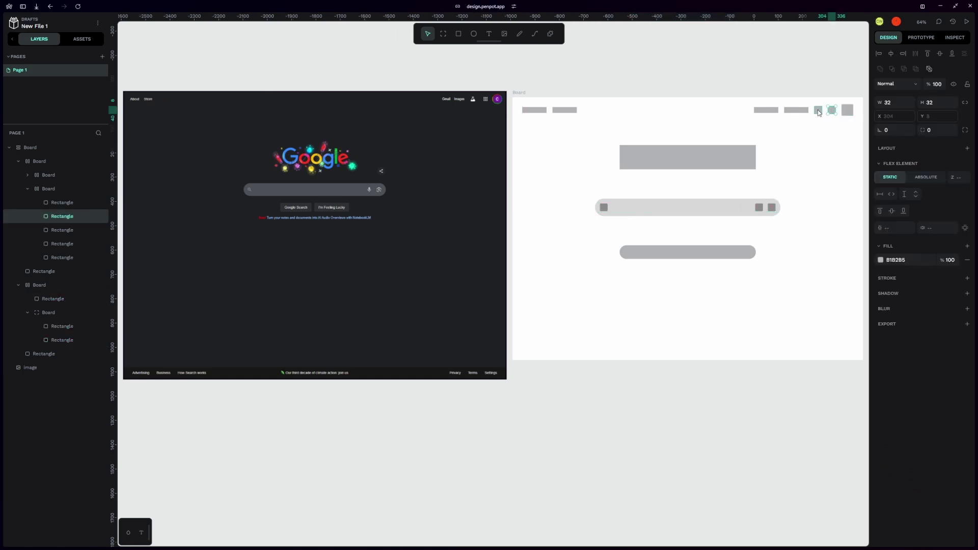
shift+click(818, 111)
shift+click(796, 110)
shift+click(847, 110)
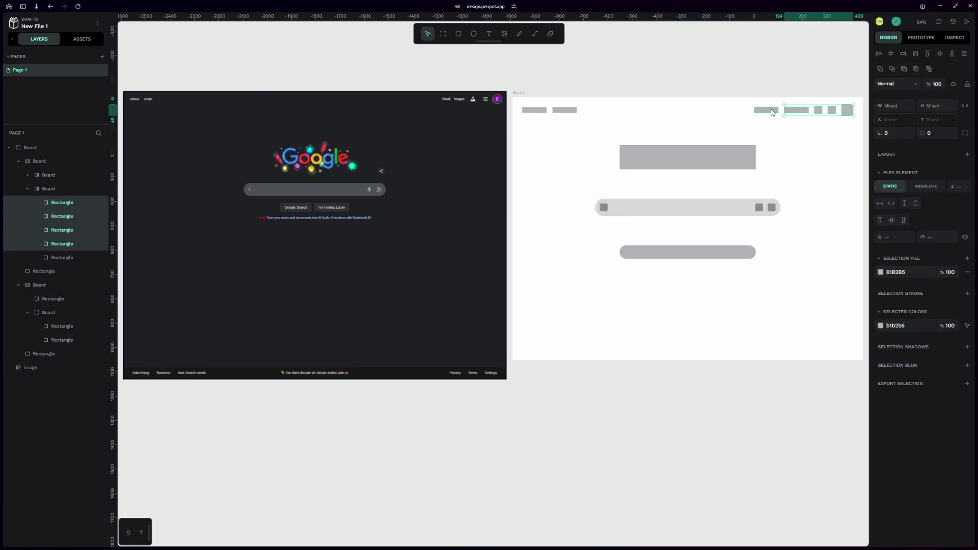
shift+click(772, 112)
click(559, 131)
Step: Give the large 560 × 100 logo rectangle a 16 corner radius
click(729, 165)
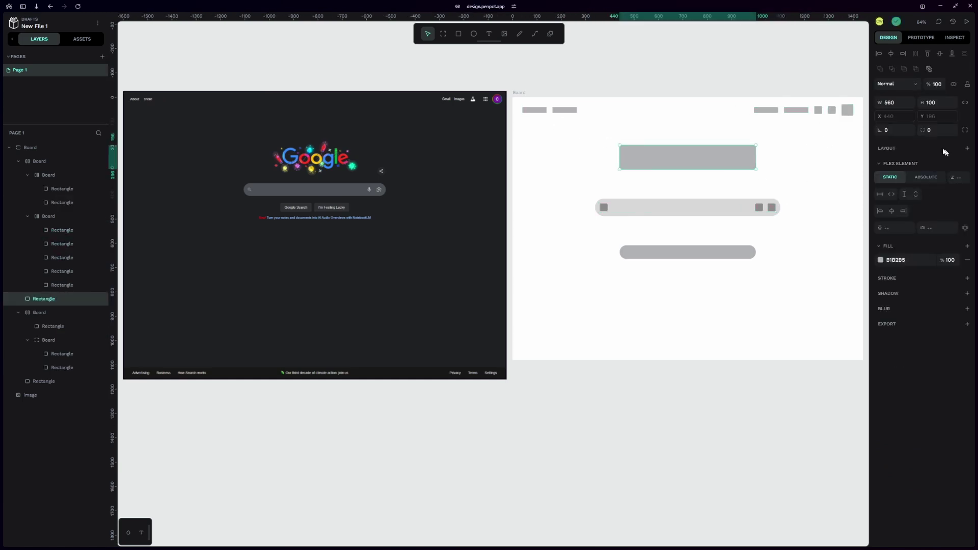
click(942, 130)
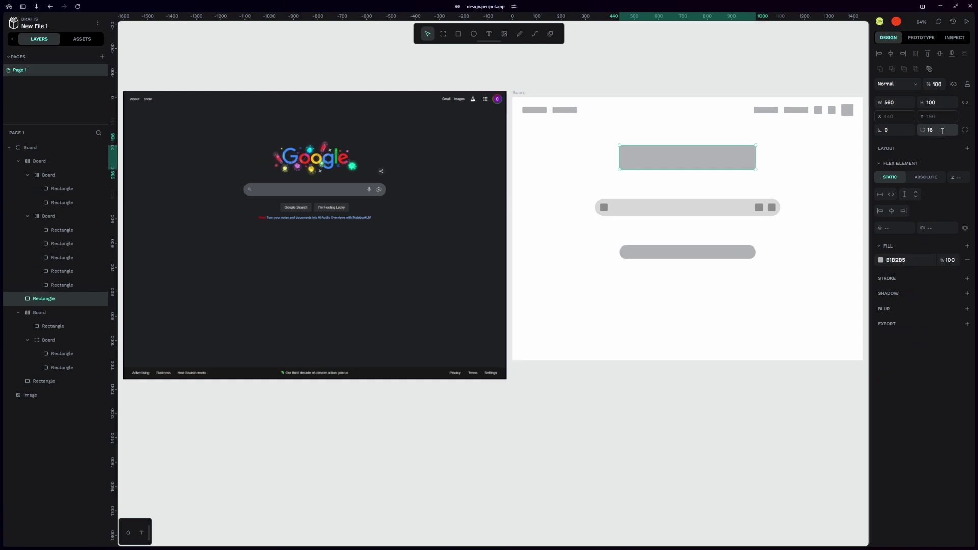
click(753, 61)
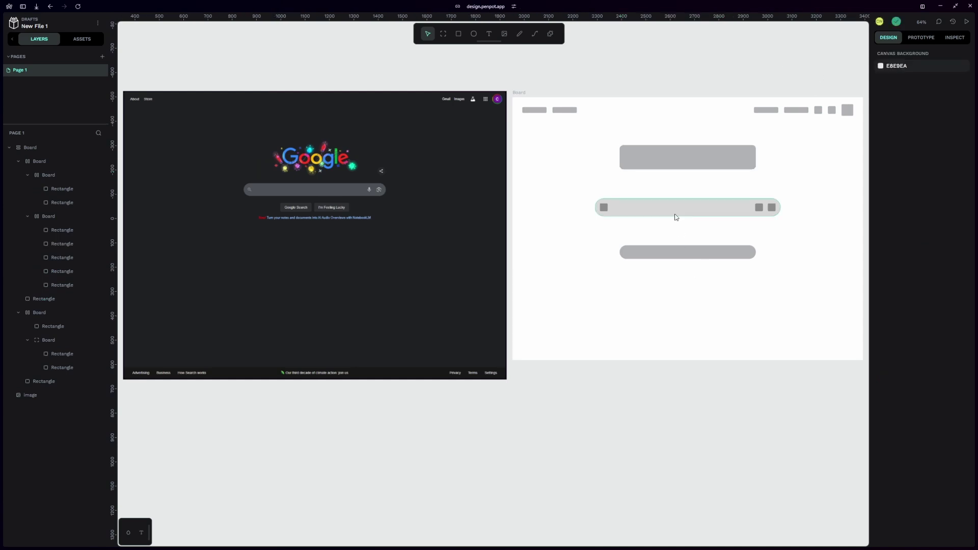
click(687, 258)
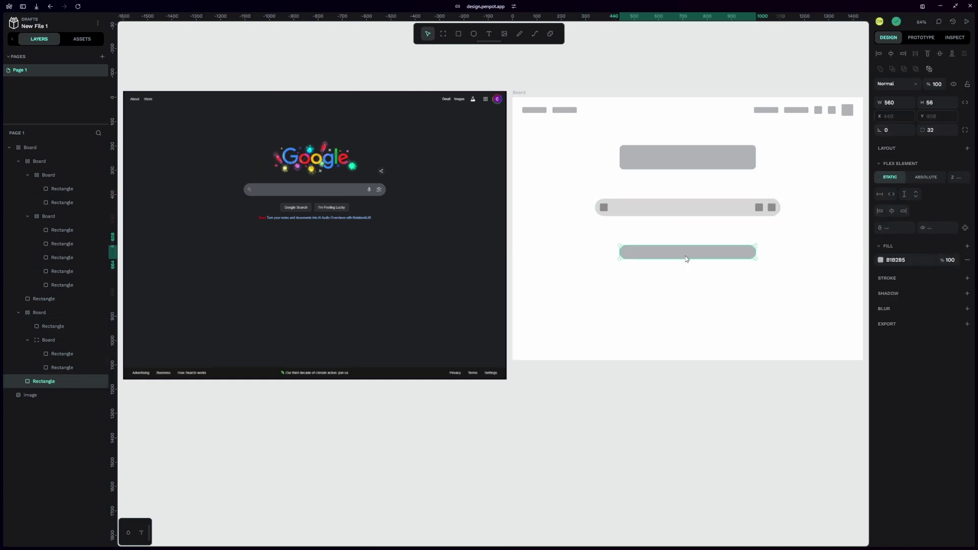
Step: Duplicate the bottom pill and wrap both pills in a new board with a row flex layout
key(ctrl+d)
shift+click(688, 252)
key(ctrl+alt+g)
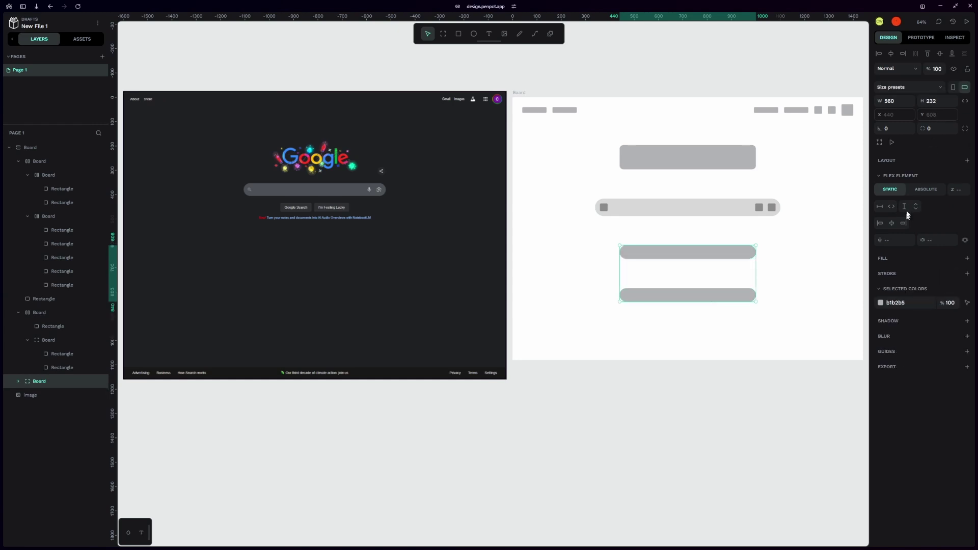
click(967, 161)
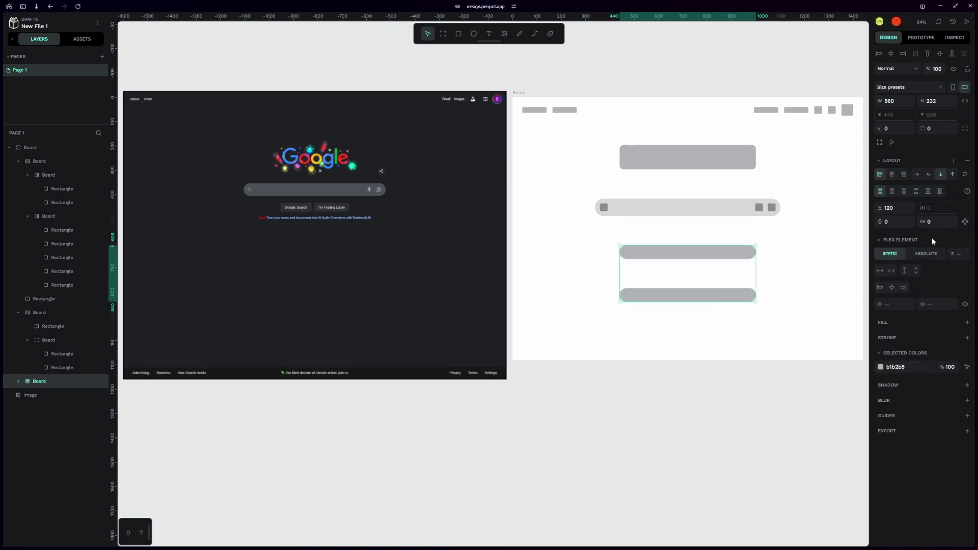
click(917, 175)
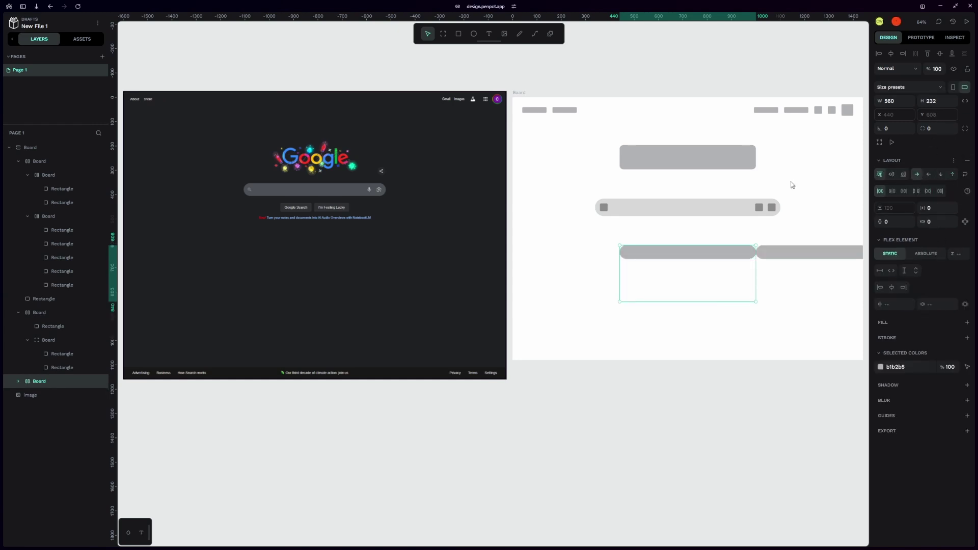
Step: Give both pills a width of 200 and a corner radius of 4
key(Return)
click(907, 106)
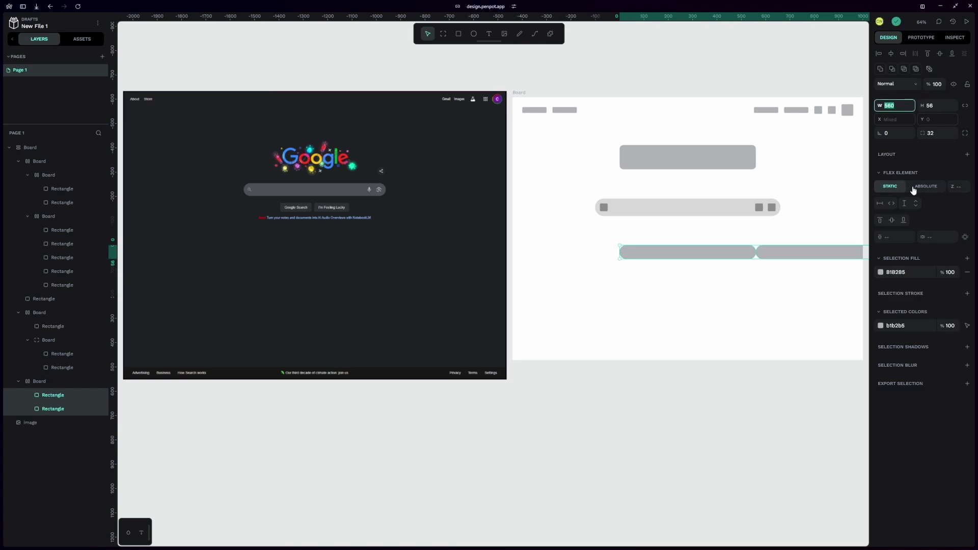
text(200)
key(Return)
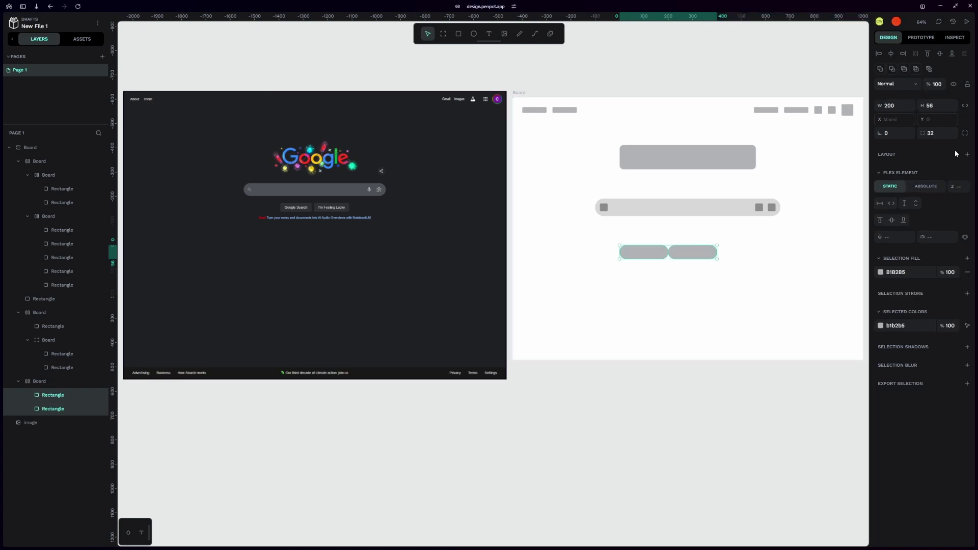
click(941, 133)
text(4)
key(Return)
Step: Make the button board fit its content in both directions with a 20 gap
key(shift+Return)
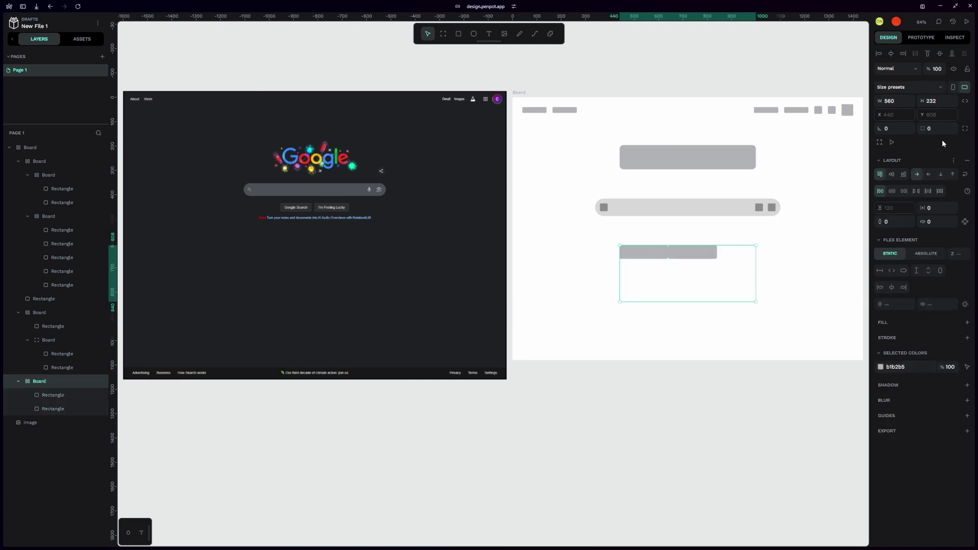
click(904, 271)
click(940, 271)
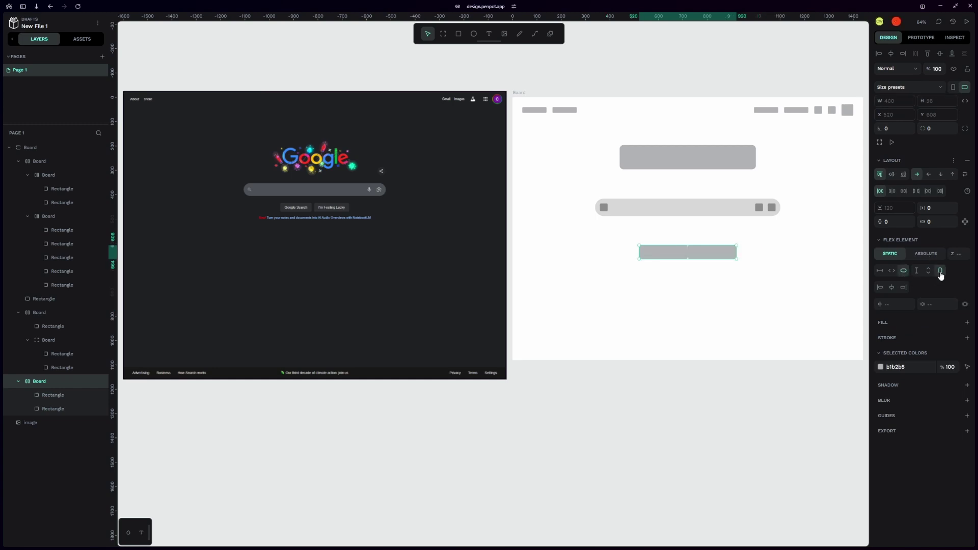
click(936, 208)
text(20)
key(Return)
click(668, 306)
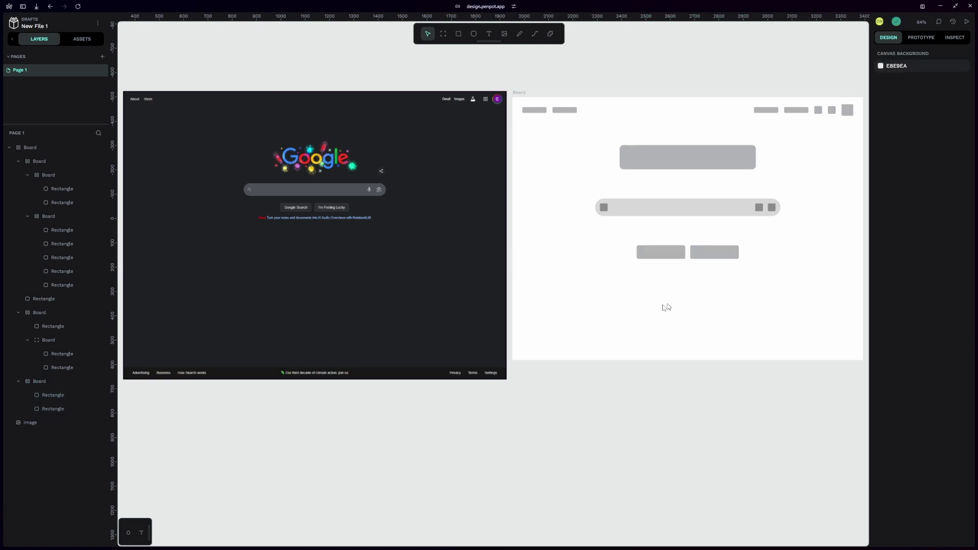
click(657, 255)
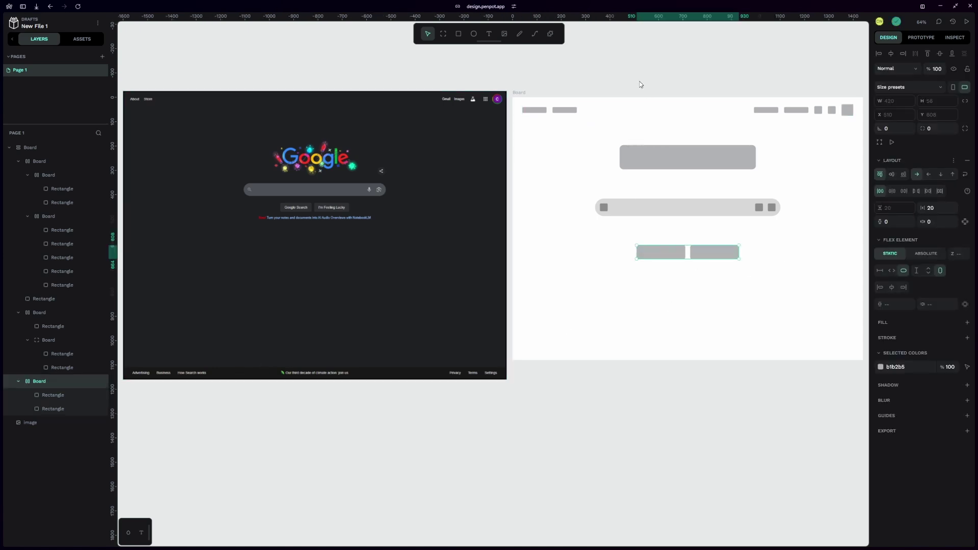
Step: Duplicate the header bar board to create a footer row
click(639, 111)
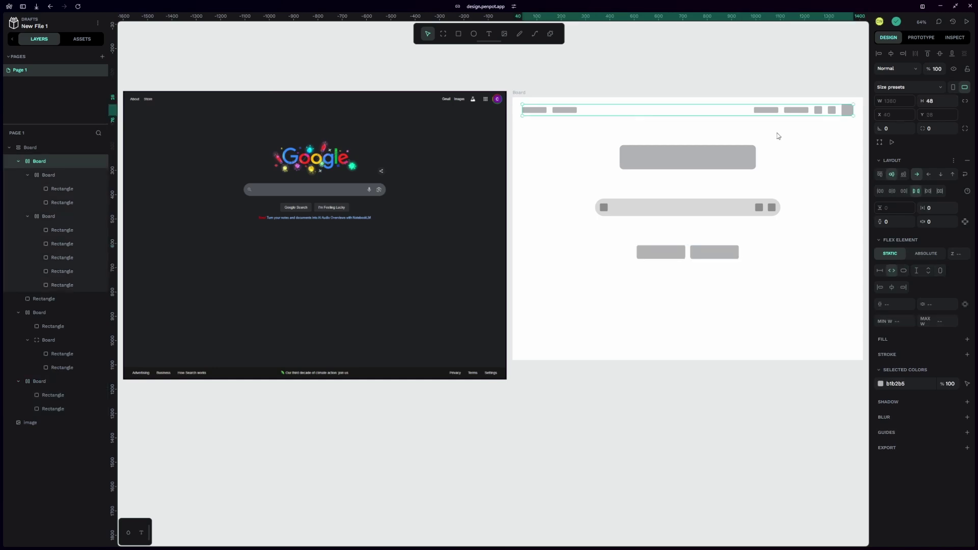
key(ctrl+d)
click(520, 93)
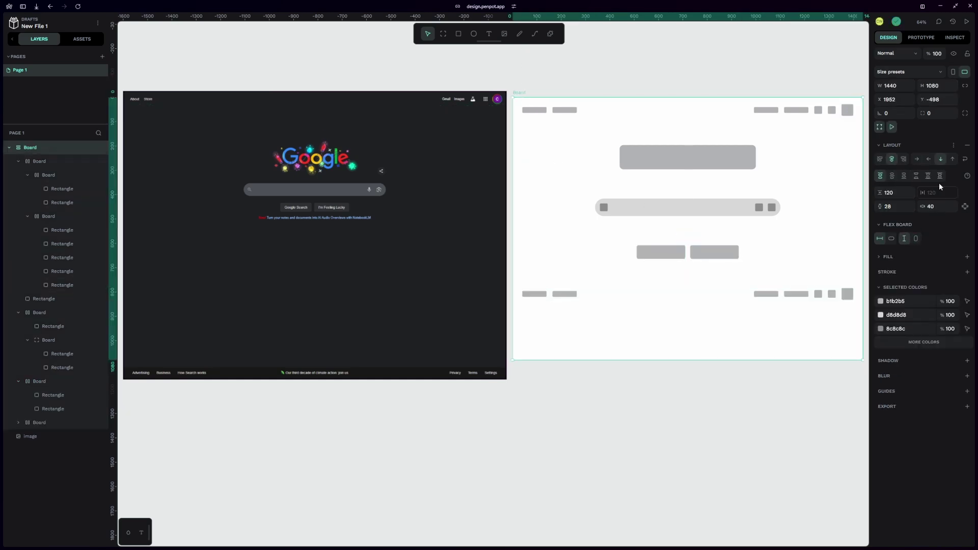
click(727, 295)
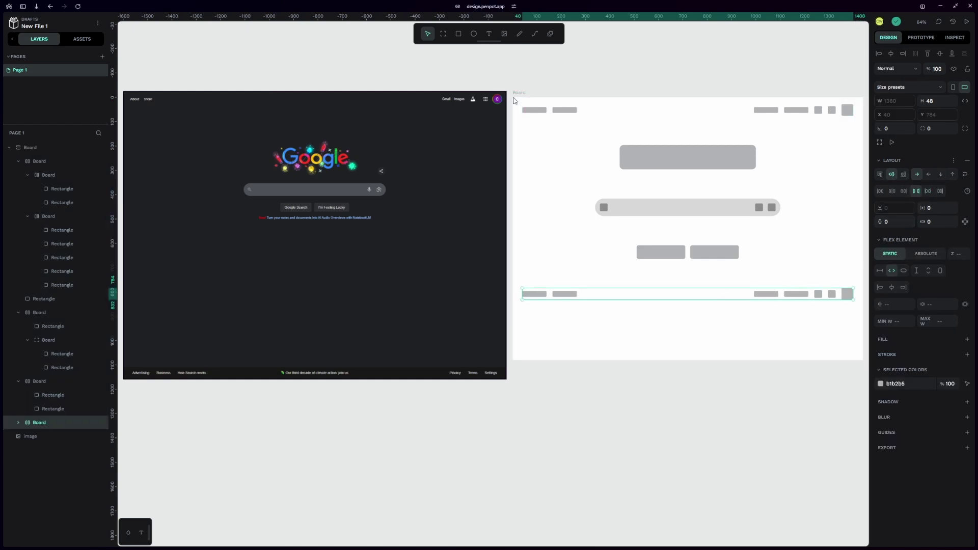
Step: Give the header bar 28 vertical and 40 horizontal padding with fit-content height
click(598, 117)
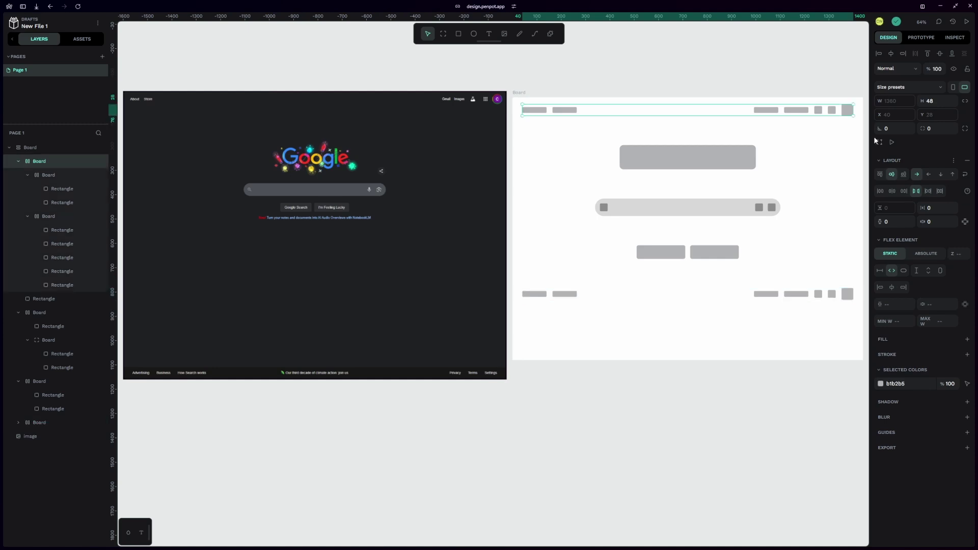
click(522, 96)
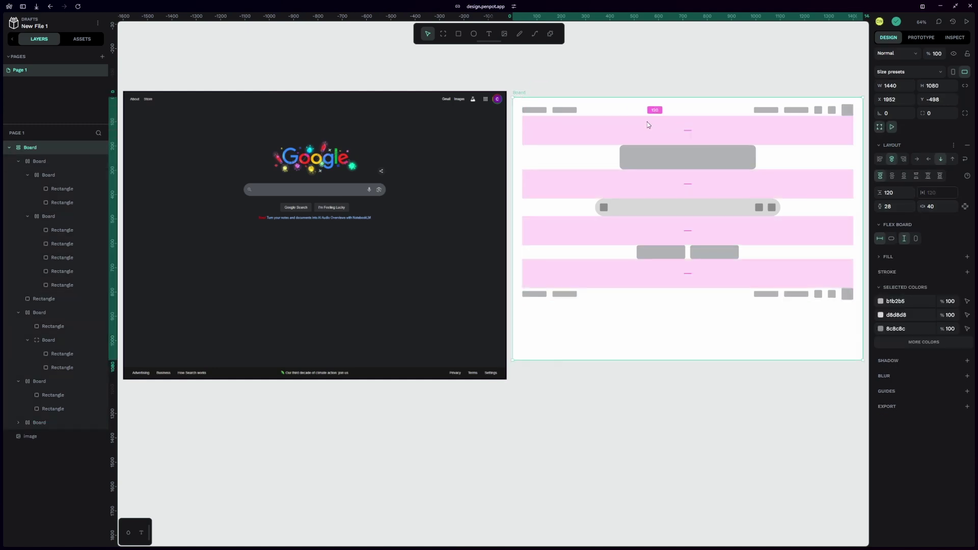
click(620, 113)
click(902, 222)
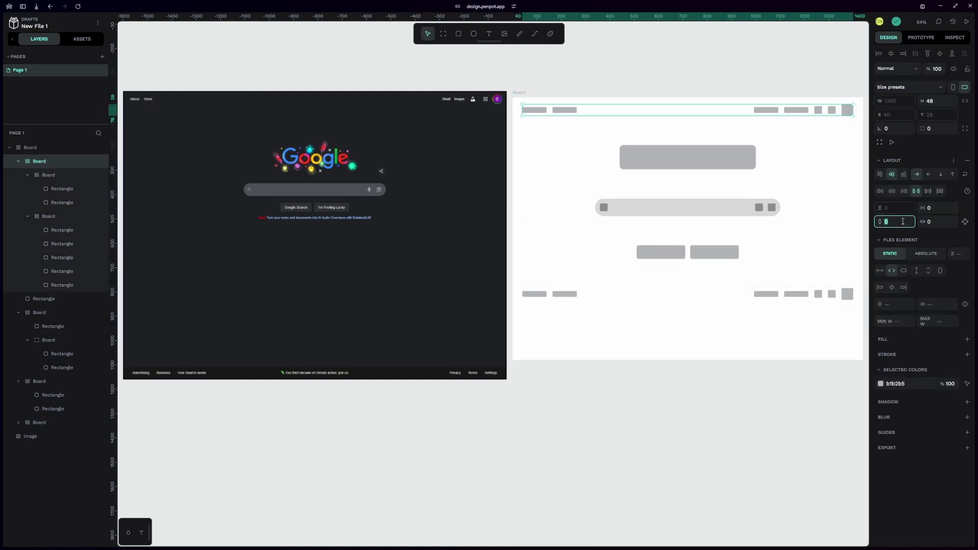
text(28)
key(Tab)
text(40)
key(Return)
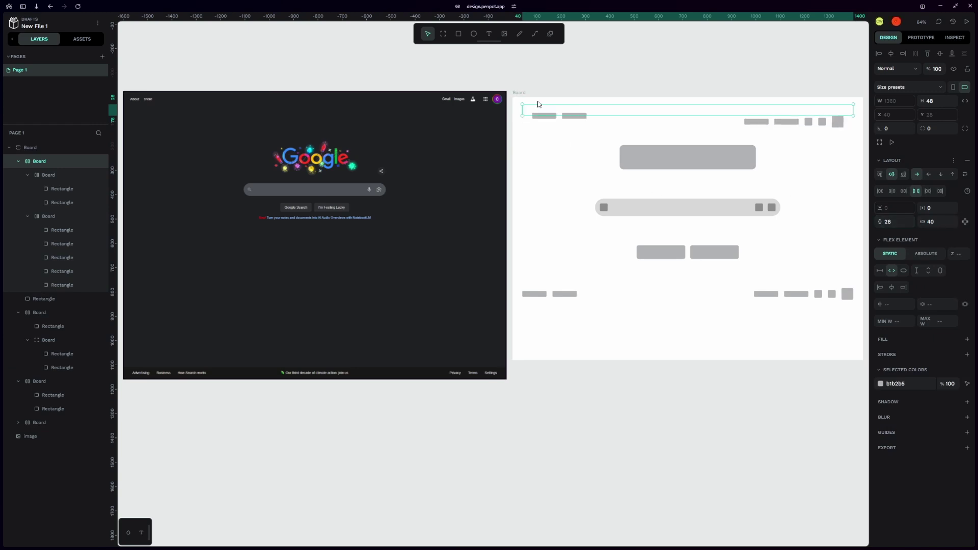
click(904, 270)
key(ctrl+z)
click(941, 271)
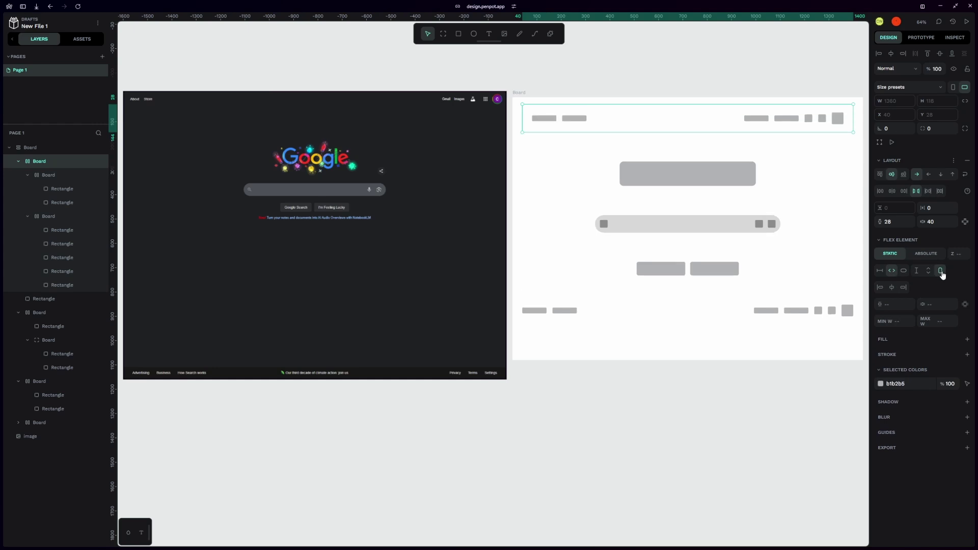
Step: Set the page board's vertical and horizontal padding to 0
click(520, 95)
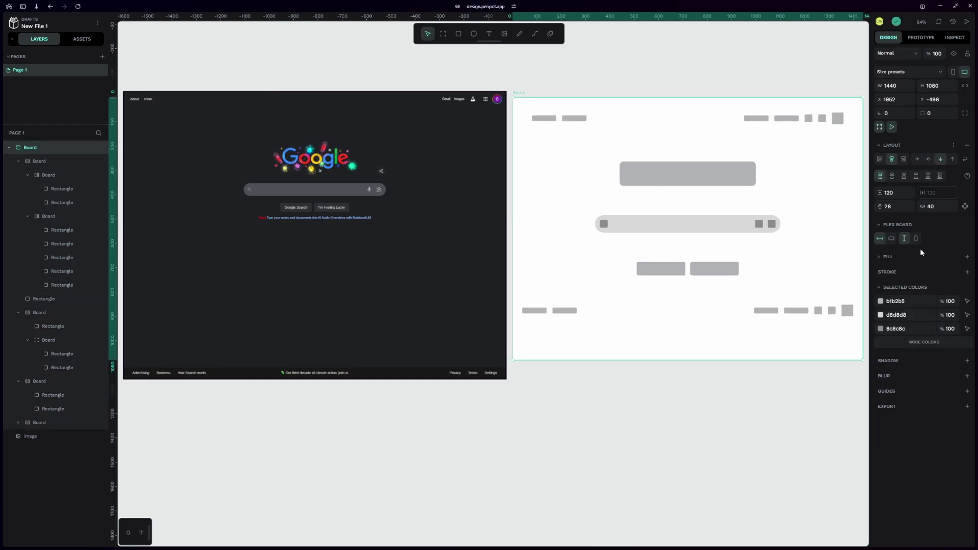
click(899, 207)
text(0)
key(Tab)
text(0)
key(Return)
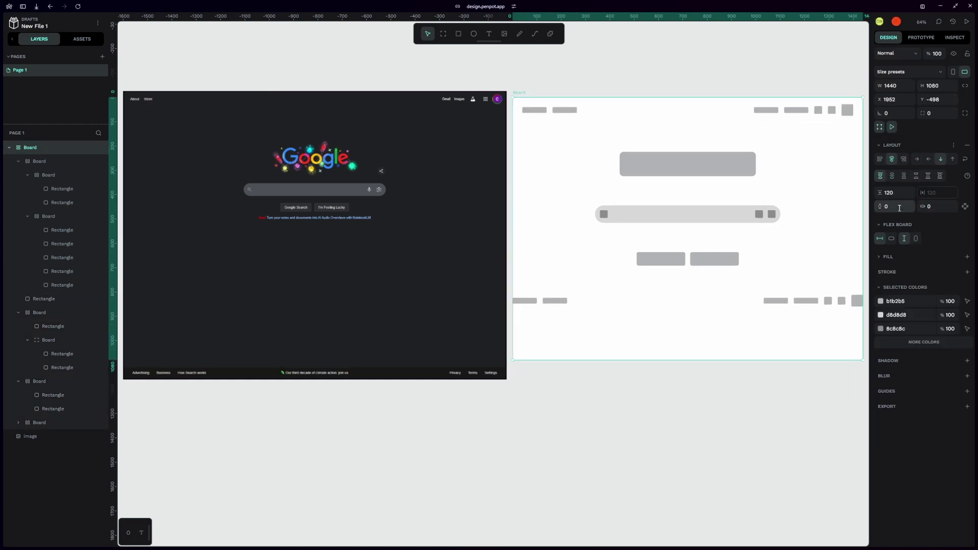
Step: Give the footer 28 vertical and 40 horizontal padding and fit-content height
click(608, 303)
click(905, 222)
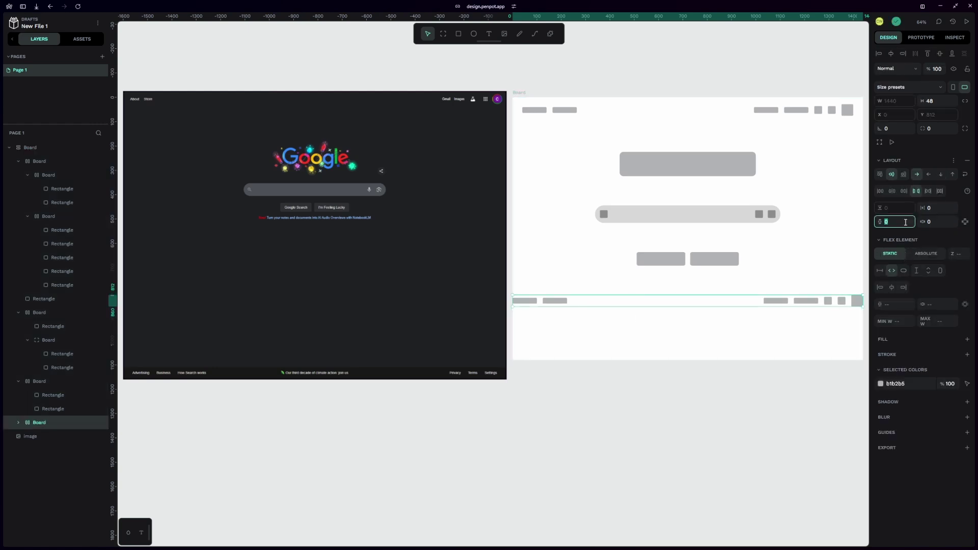
text(28)
key(Tab)
text(40)
key(Return)
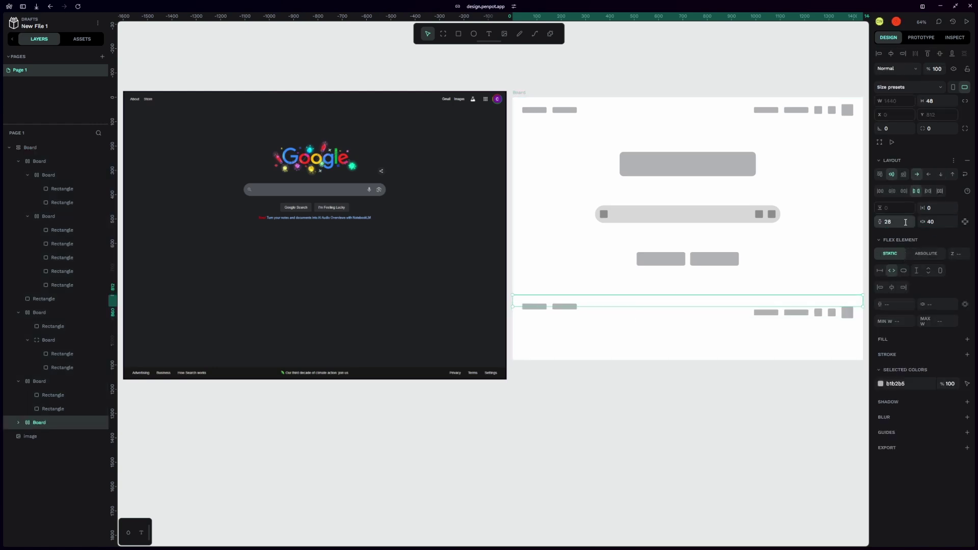
click(941, 274)
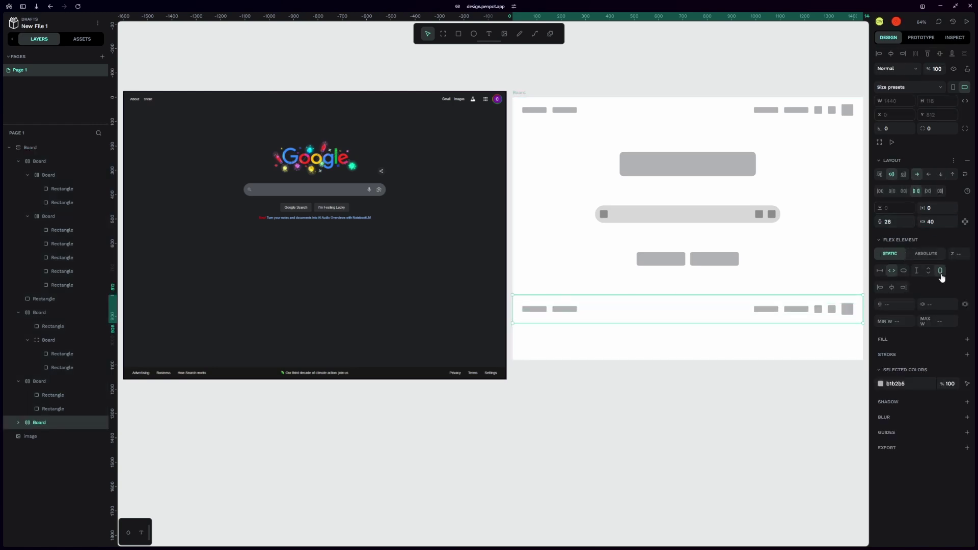
click(849, 312)
Step: Replace the footer's two right squares with link placeholders, giving three links on each side
key(Escape)
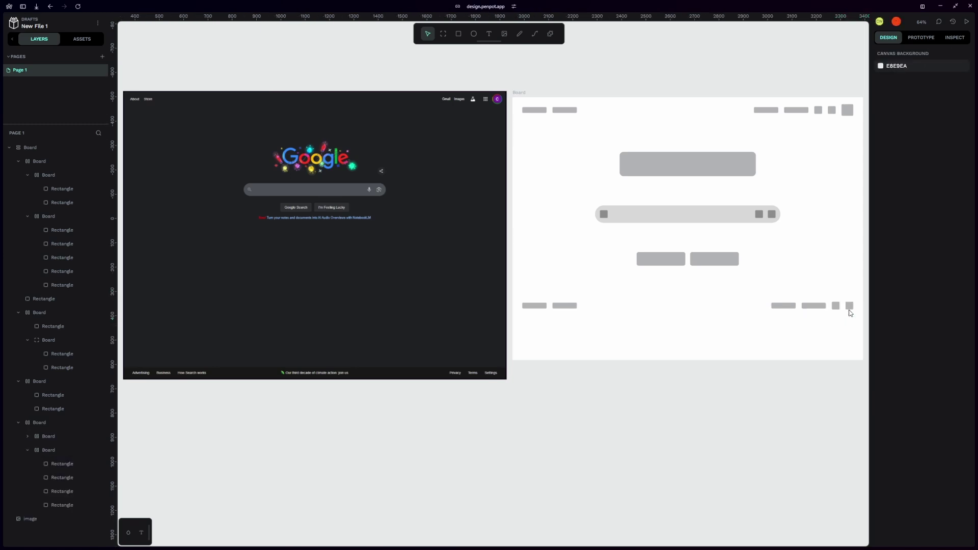
click(850, 312)
shift+click(838, 310)
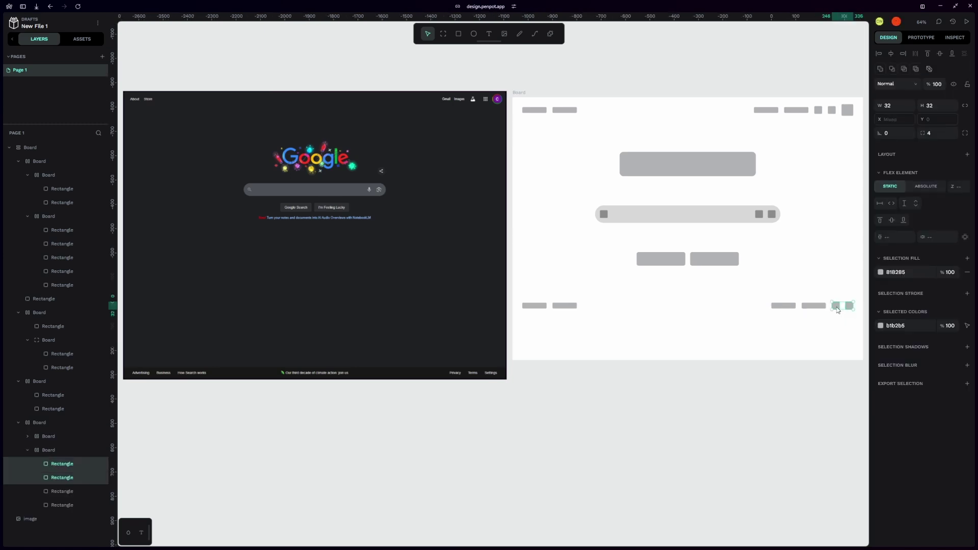
key(Delete)
key(ctrl+v)
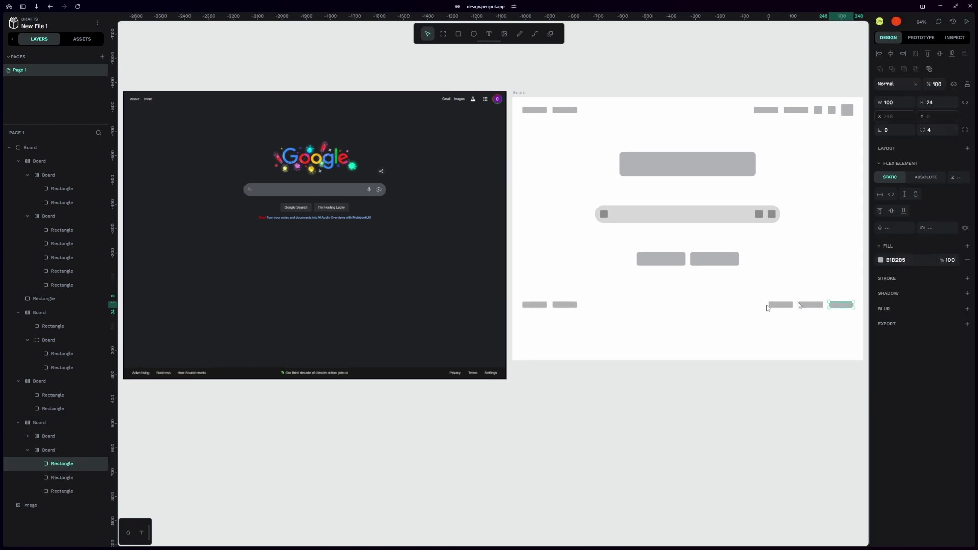
click(566, 305)
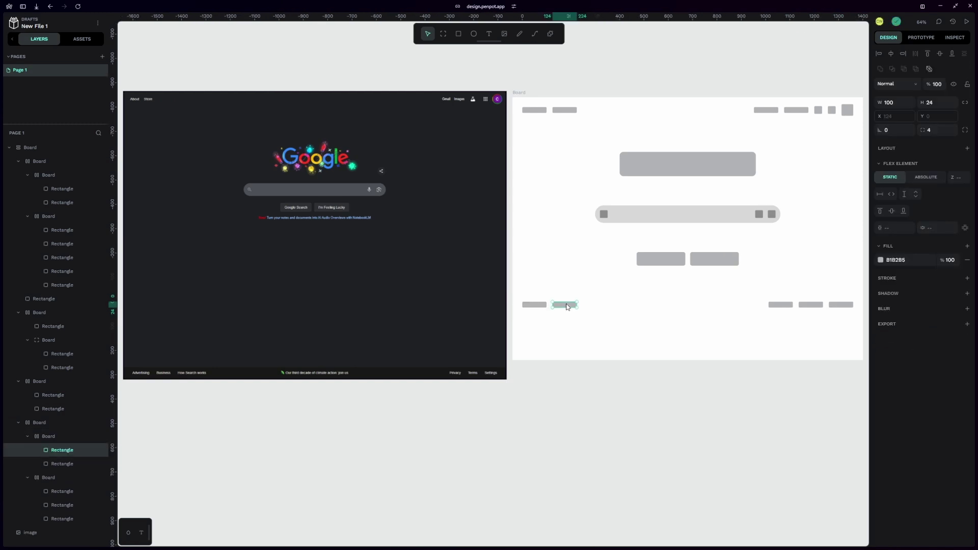
key(ctrl+v)
key(Escape)
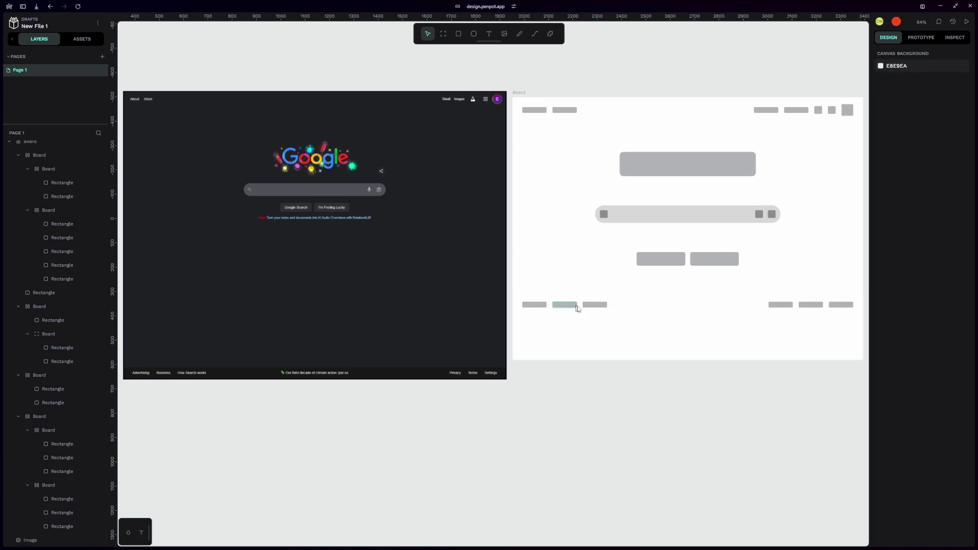
Step: Paste a middle group, keep one rectangle, and set its width to 256
key(ctrl+v)
click(658, 305)
shift+click(685, 305)
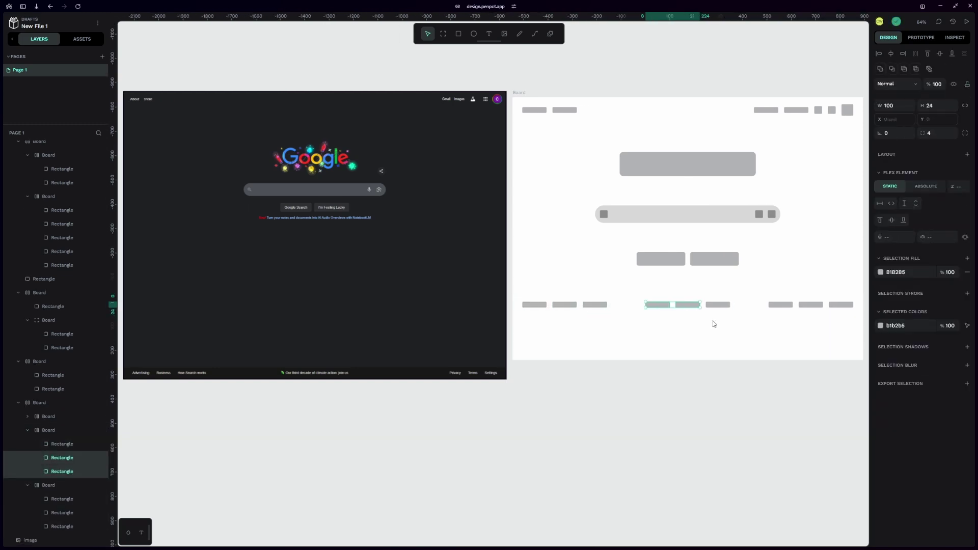
key(Delete)
click(688, 305)
click(902, 104)
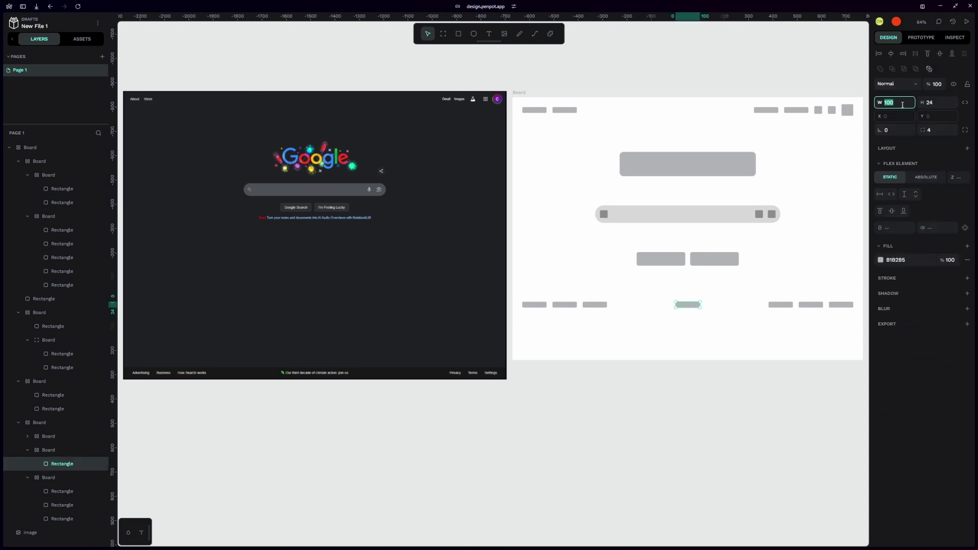
text(256)
key(Return)
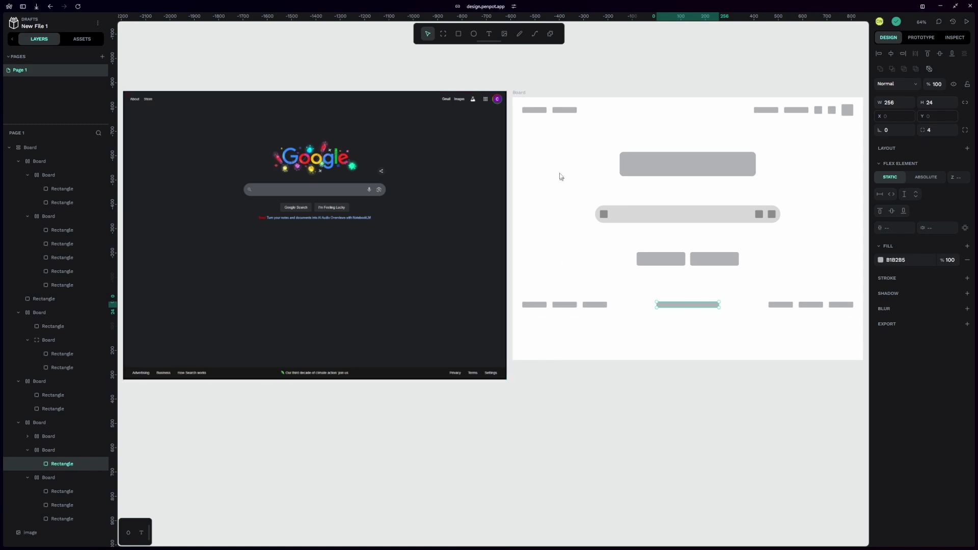
click(634, 312)
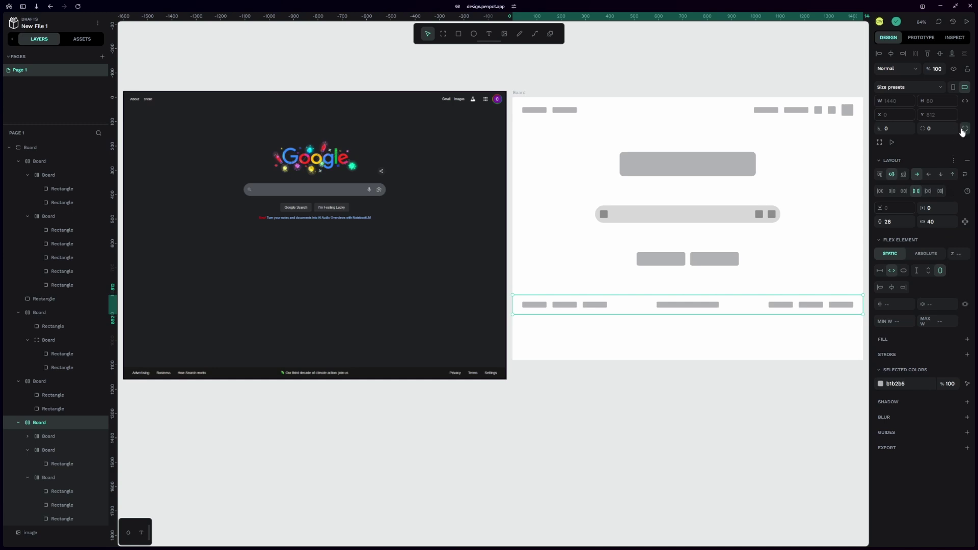
Step: Make the footer Absolute, move it to the page bottom, and fill it #e7e7e7
click(926, 253)
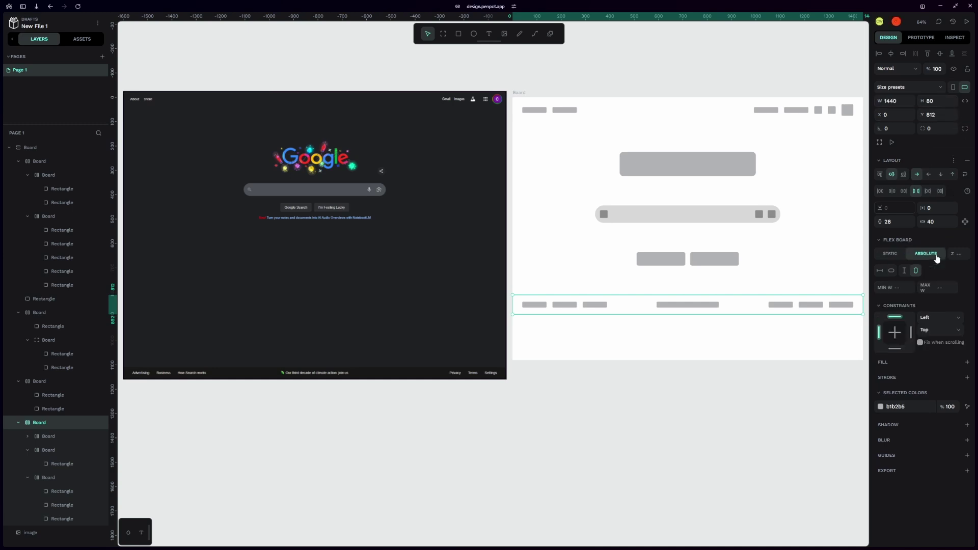
drag(739, 309, 744, 353)
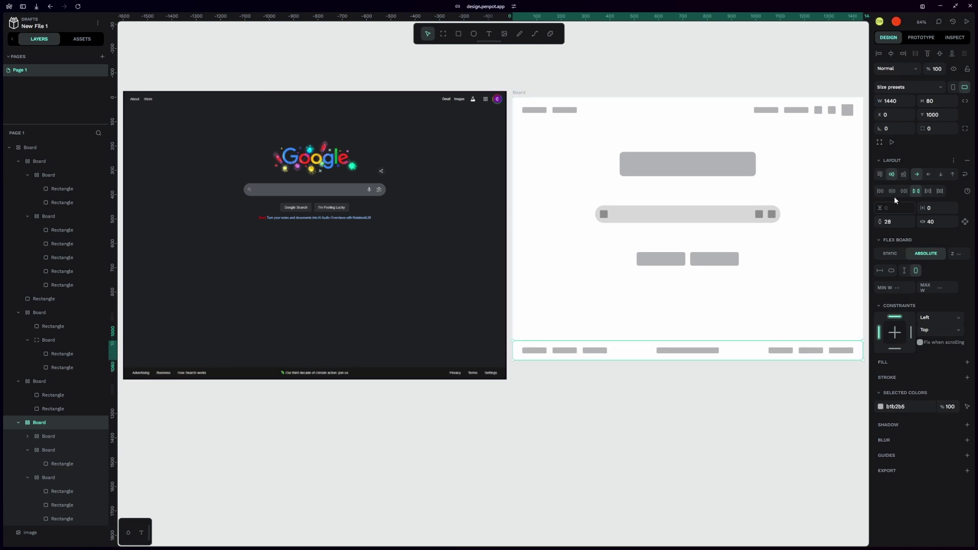
click(967, 362)
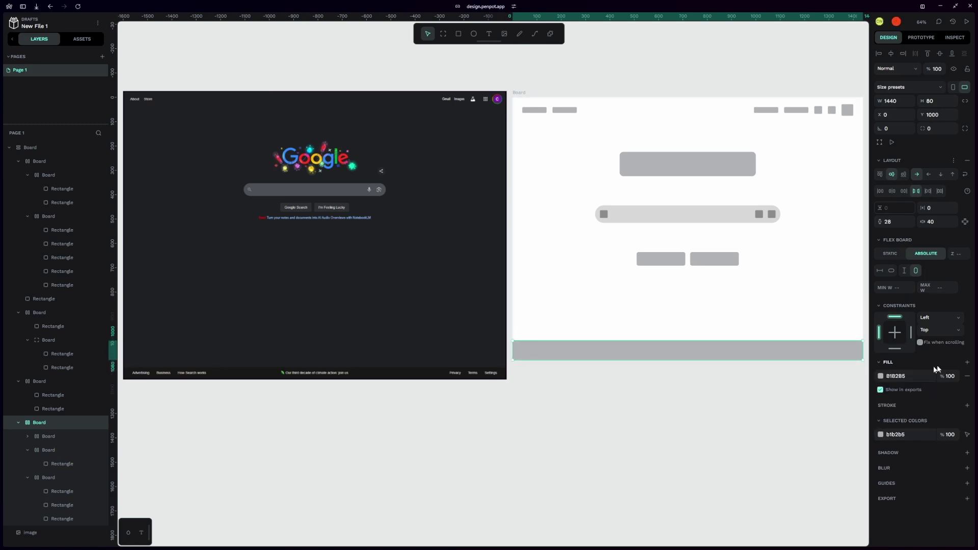
click(880, 376)
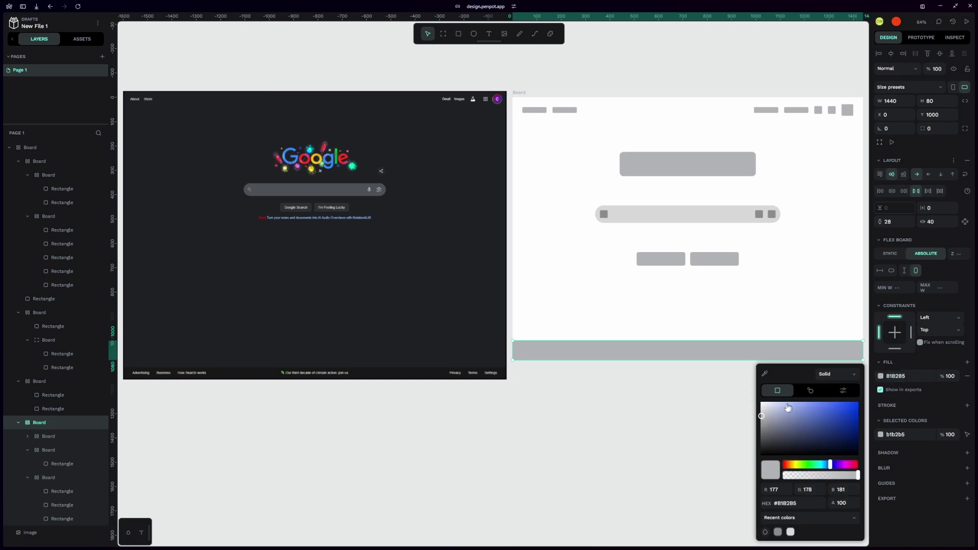
click(759, 408)
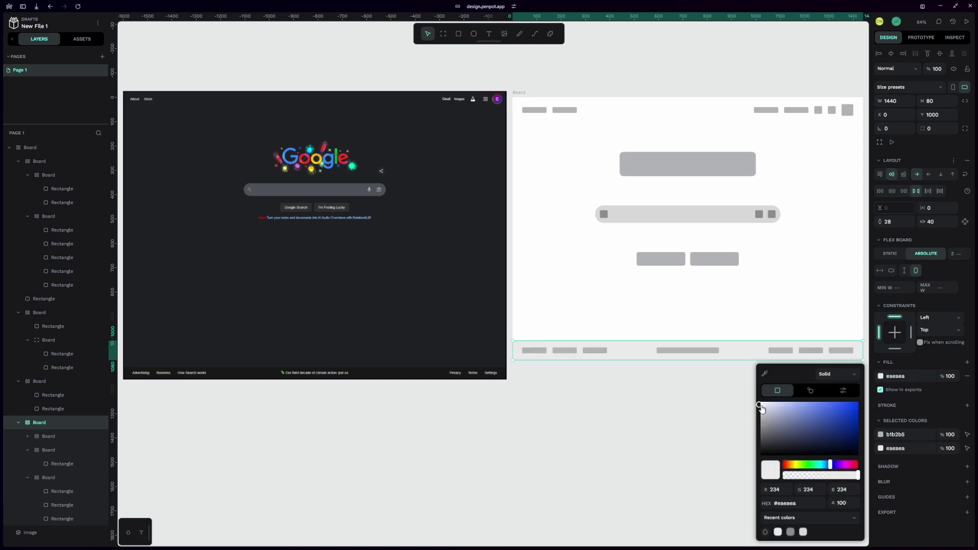
drag(768, 414, 760, 409)
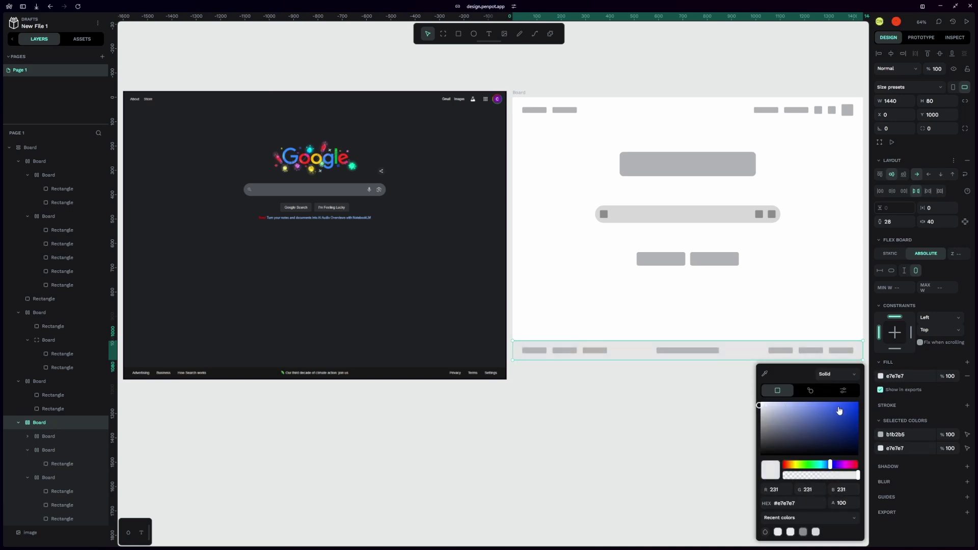
click(800, 388)
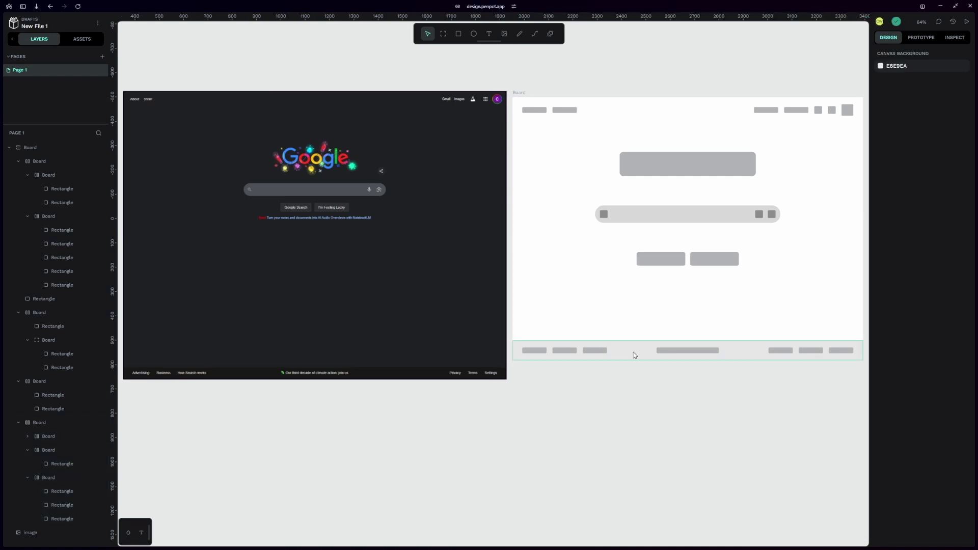
Step: Set the canvas background to dark navy 182736 and move the wide bar beneath the buttons
click(880, 67)
drag(817, 124, 816, 120)
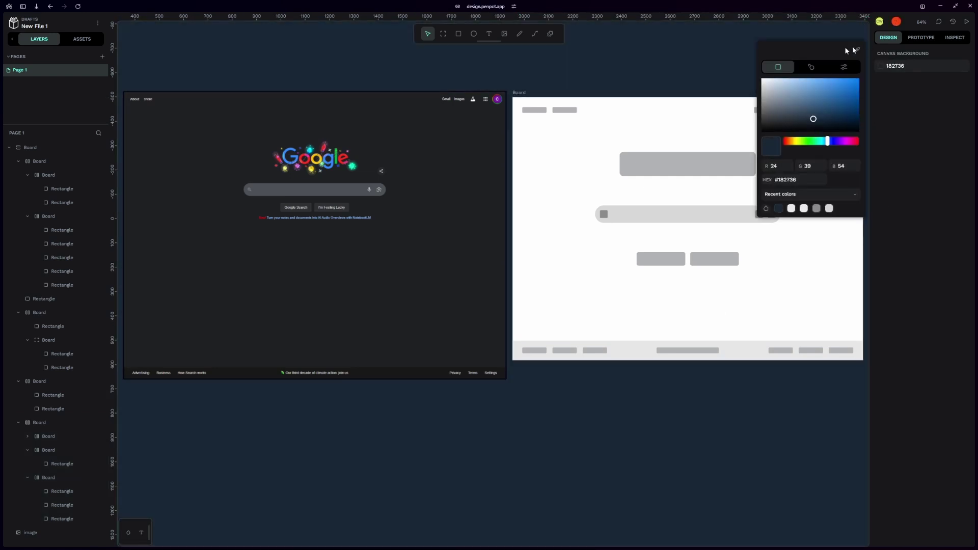
click(756, 90)
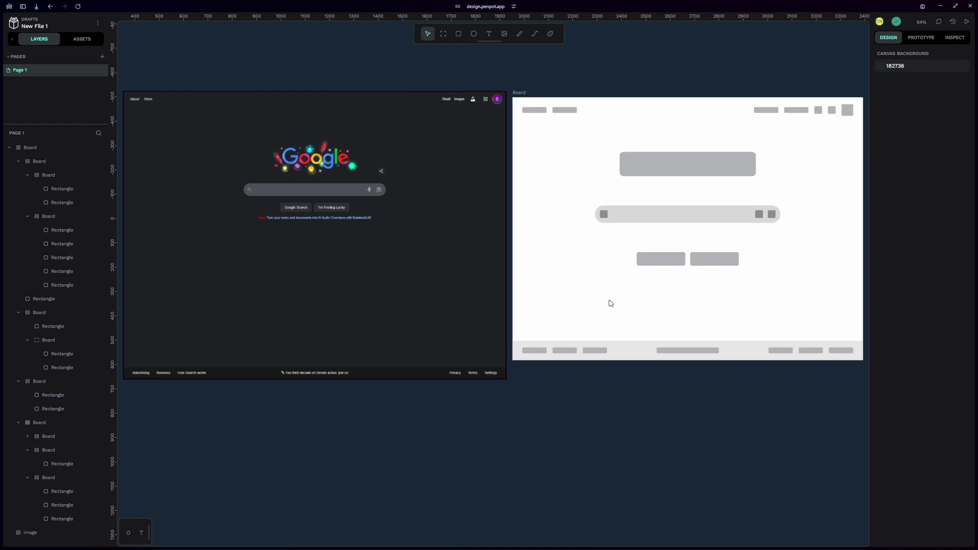
click(687, 350)
drag(687, 350, 689, 305)
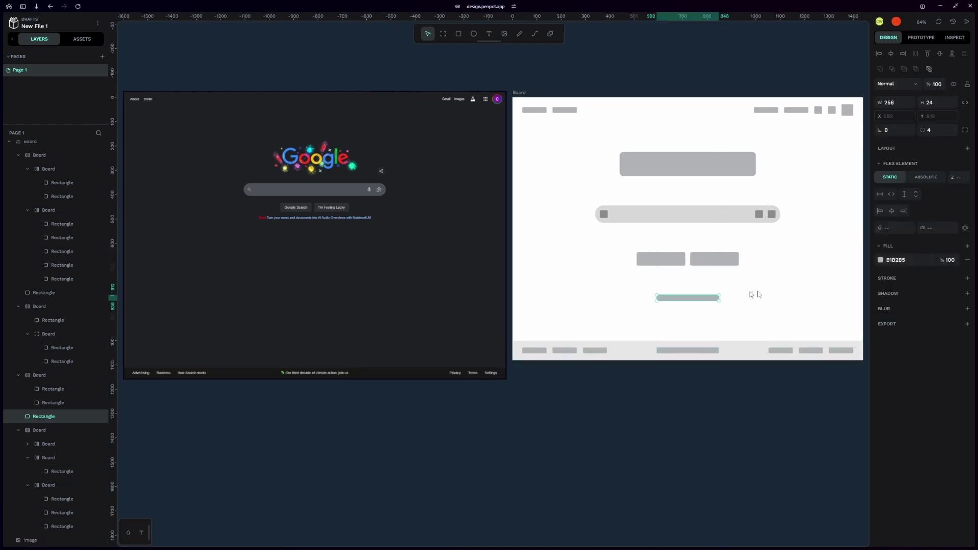
Step: Stack logo, search bar, buttons and wide bar in a centred flex column with 32 gap
shift+click(687, 257)
shift+click(684, 215)
shift+click(686, 168)
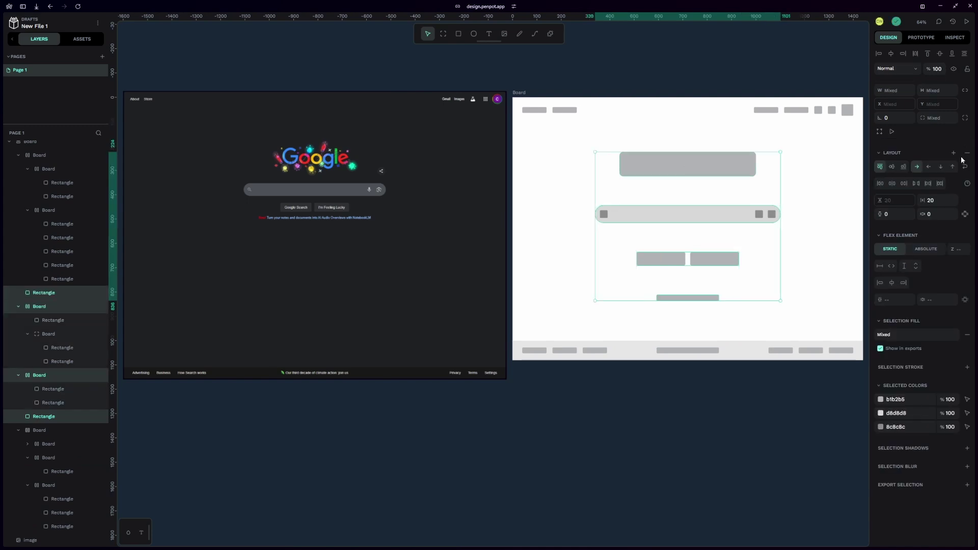
right_click(666, 161)
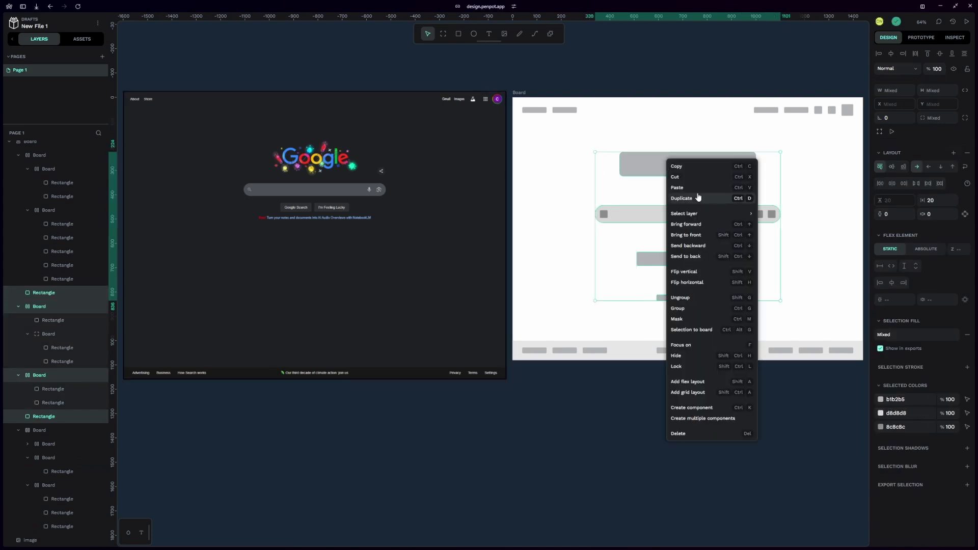
click(696, 383)
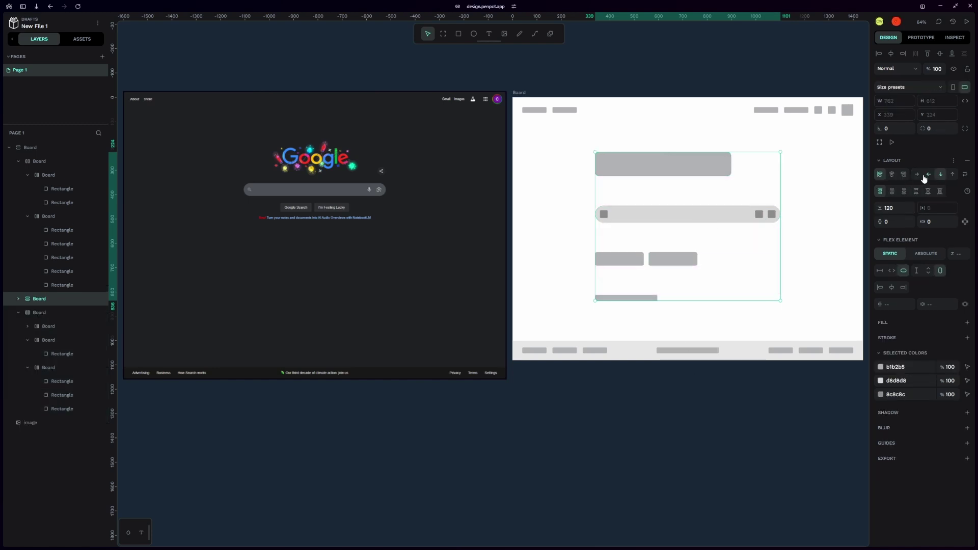
click(891, 174)
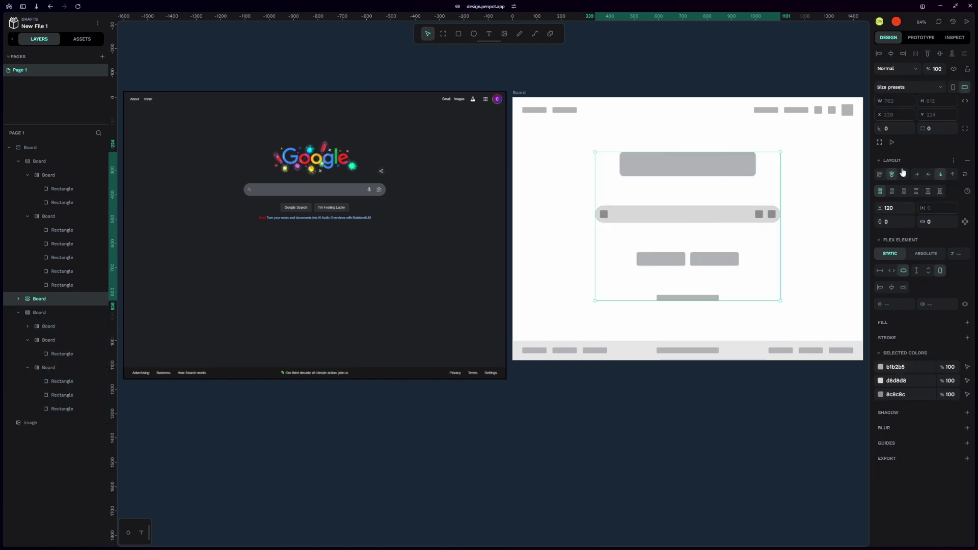
click(898, 208)
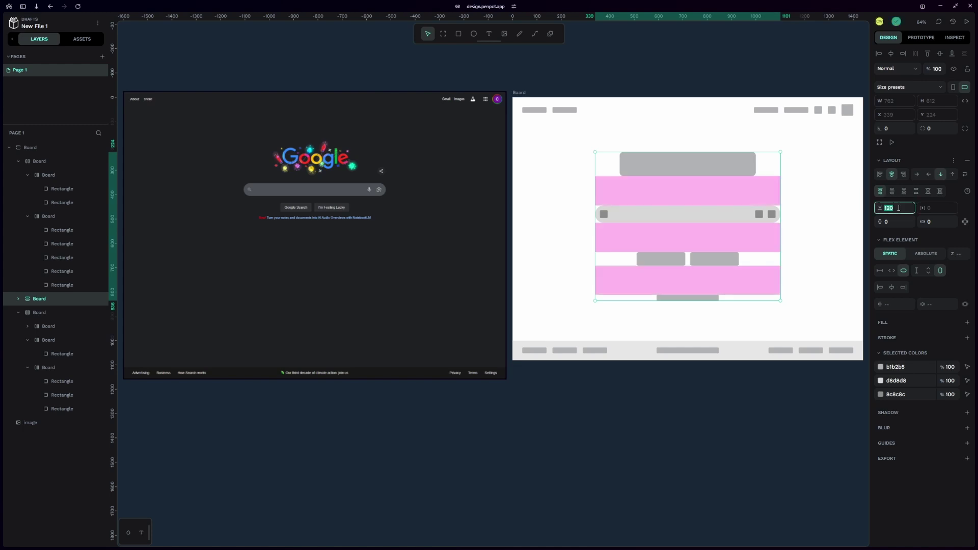
text(32)
key(Return)
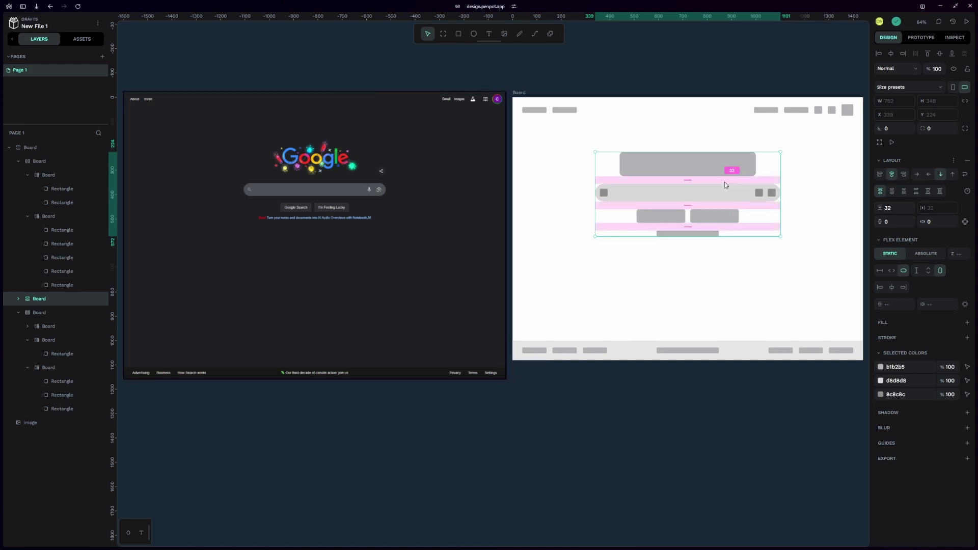
click(671, 58)
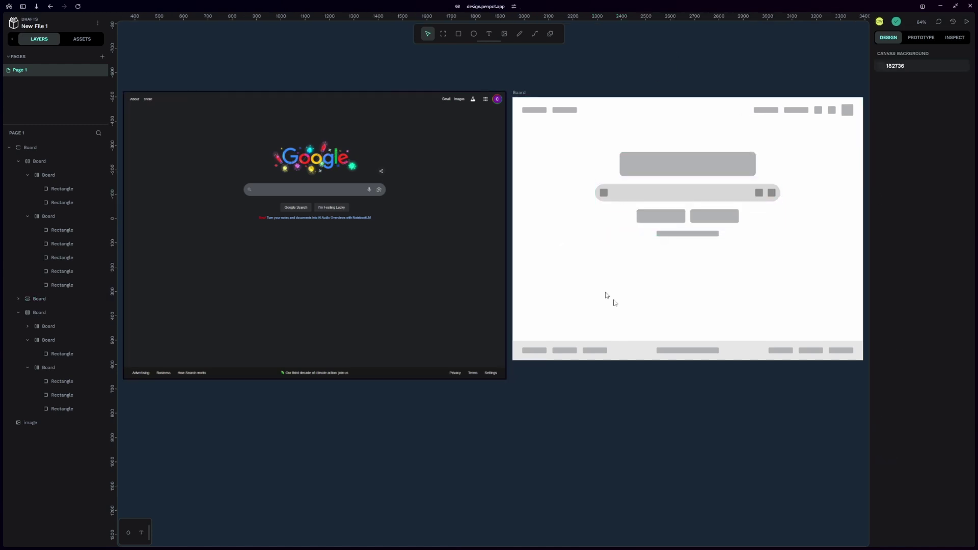